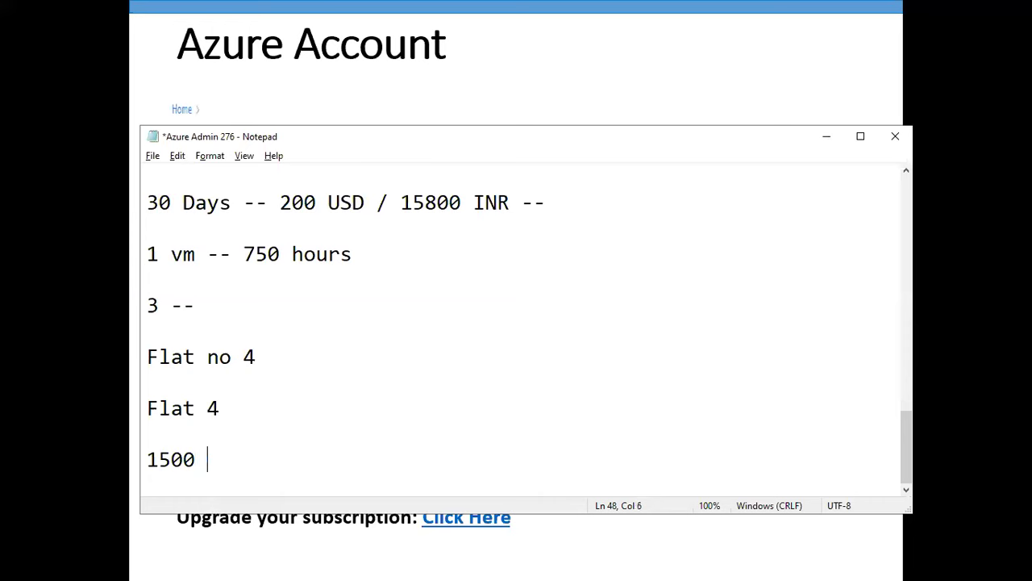
# Step: Rewrite the last note as 15800 INR / 200 USD, save it, and return to the slideshow
pyautogui.write('8')
pyautogui.press('BackSpace')
pyautogui.press('BackSpace')
pyautogui.write('800 INR /')
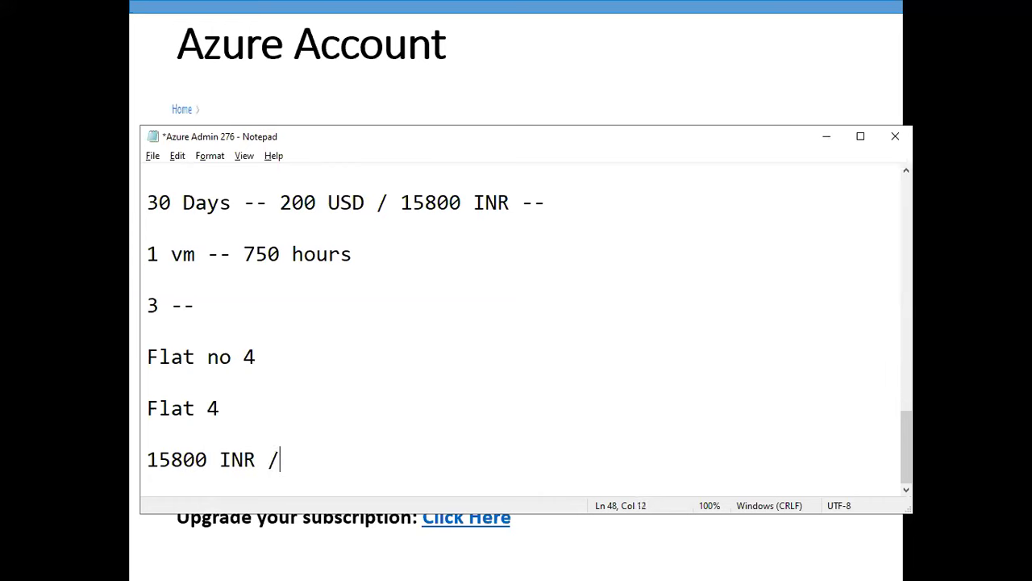
pyautogui.write(' 200 USD')
pyautogui.hotkey('ctrl', 's')
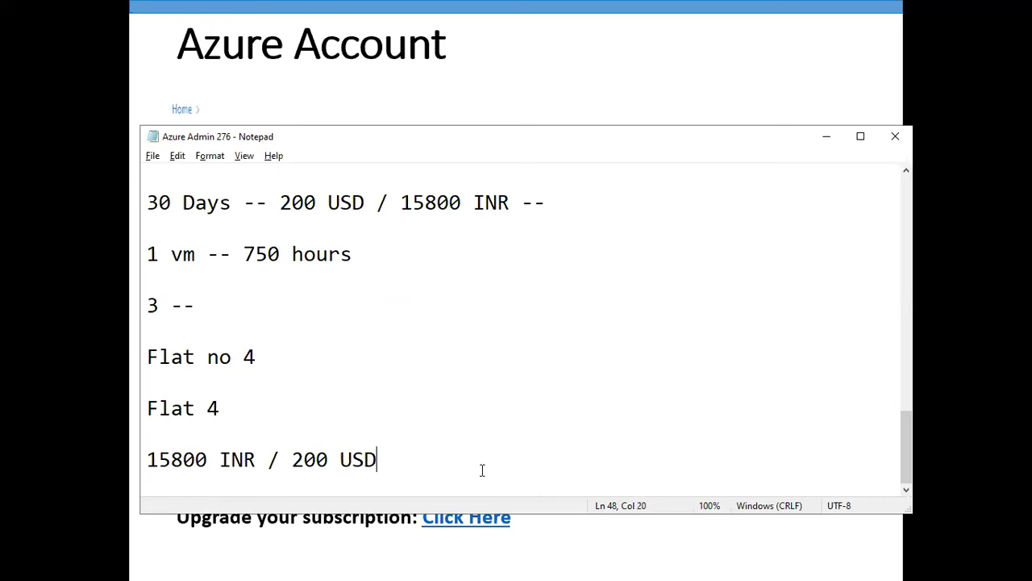
pyautogui.hotkey('alt', 'Tab')
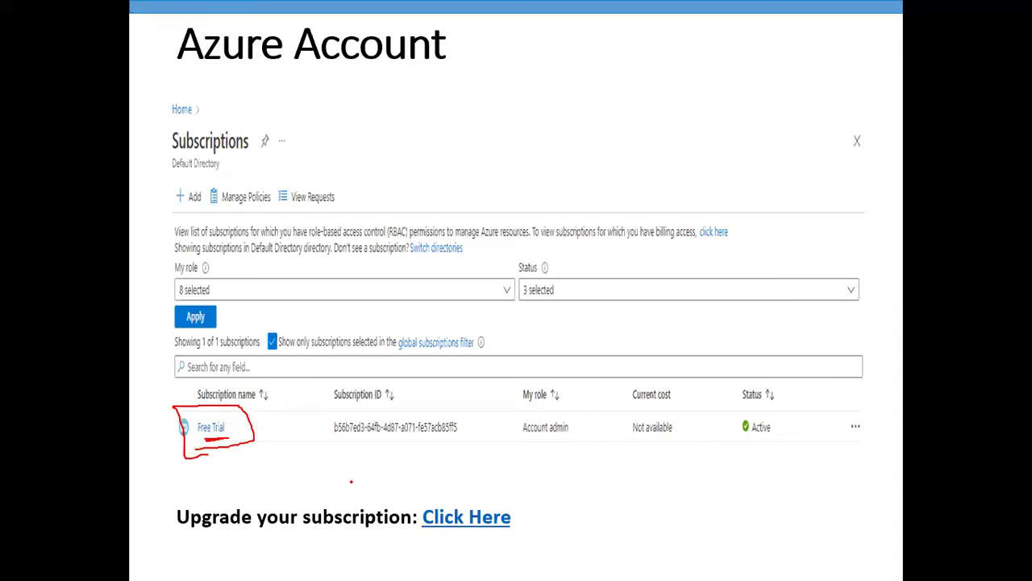
# Step: Underline the Free Trial subscription on the Azure Account slide in red ink
pyautogui.moveTo(210, 440); pyautogui.dragTo(224, 441)
pyautogui.moveTo(211, 440); pyautogui.dragTo(219, 441)
pyautogui.moveTo(230, 437)
pyautogui.mouseDown()
pyautogui.moveTo(242, 430)
pyautogui.moveTo(229, 417)
pyautogui.moveTo(190, 419)
pyautogui.moveTo(213, 440)
pyautogui.moveTo(234, 407)
pyautogui.moveTo(196, 413)
pyautogui.moveTo(212, 445)
pyautogui.moveTo(238, 412)
pyautogui.moveTo(216, 408)
pyautogui.moveTo(233, 438)
pyautogui.mouseUp()
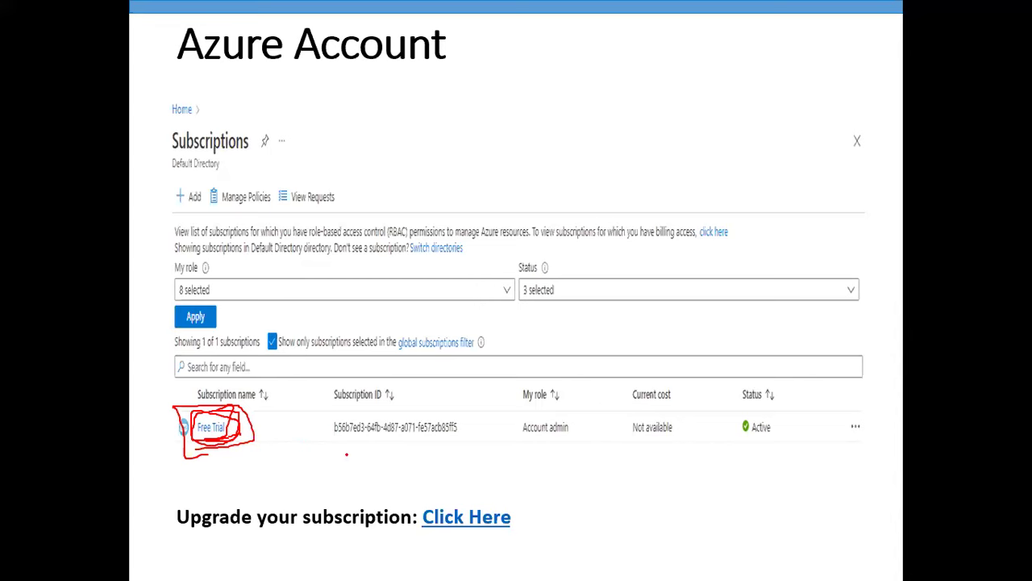
pyautogui.press('super')
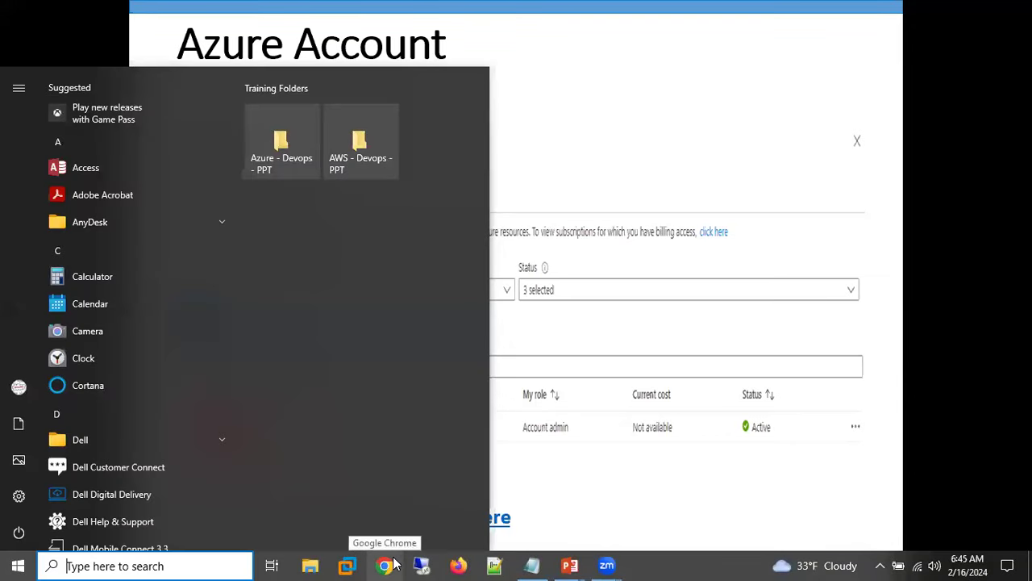
# Step: Open the Azure sign-in page in a Chrome incognito window and submit the account e-mail
pyautogui.click(477, 405)
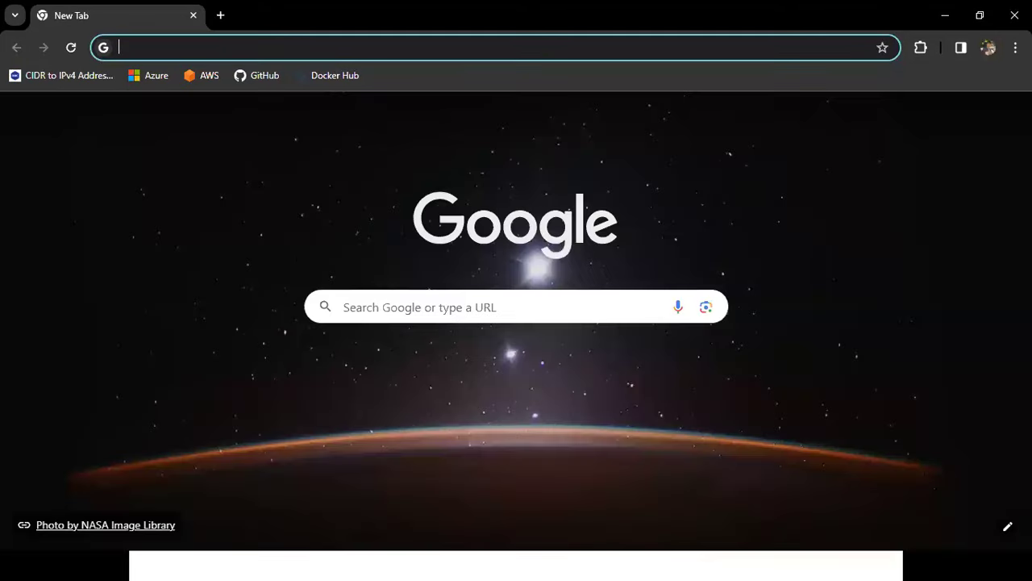
pyautogui.hotkey('alt', 'f')
pyautogui.press('Escape')
pyautogui.hotkey('ctrl', 'shift', 'n')
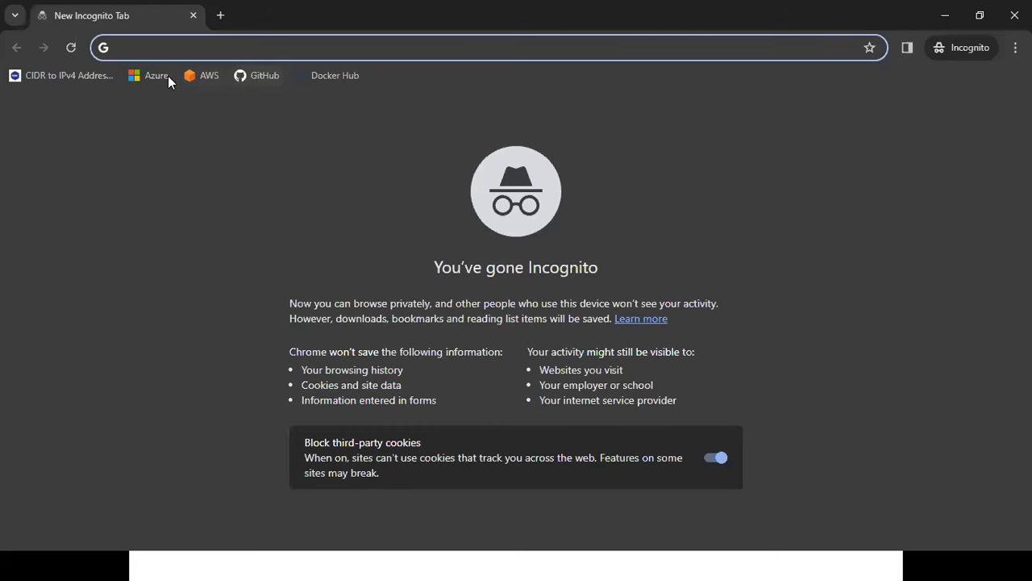
pyautogui.click(168, 76)
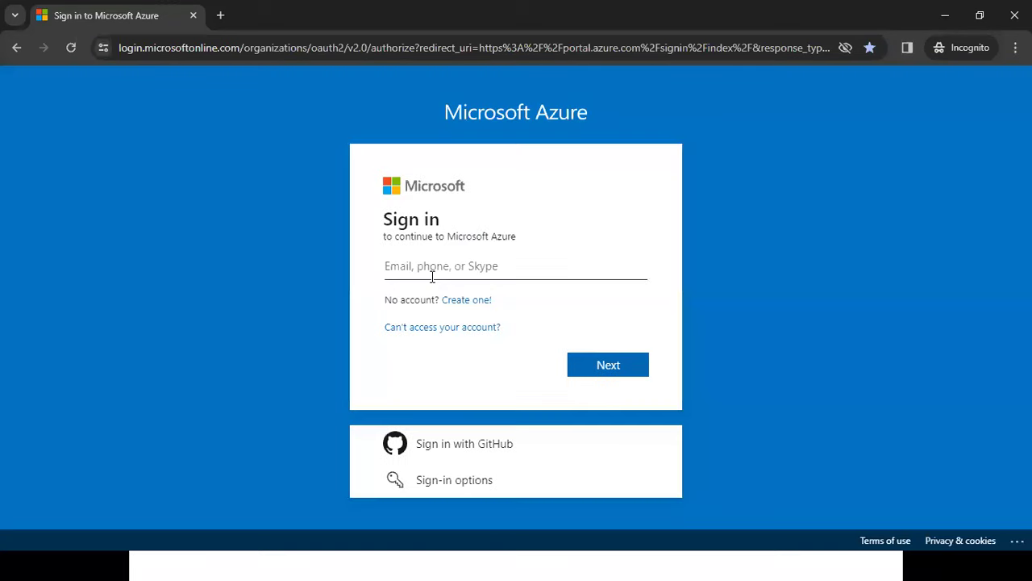
pyautogui.click(587, 367)
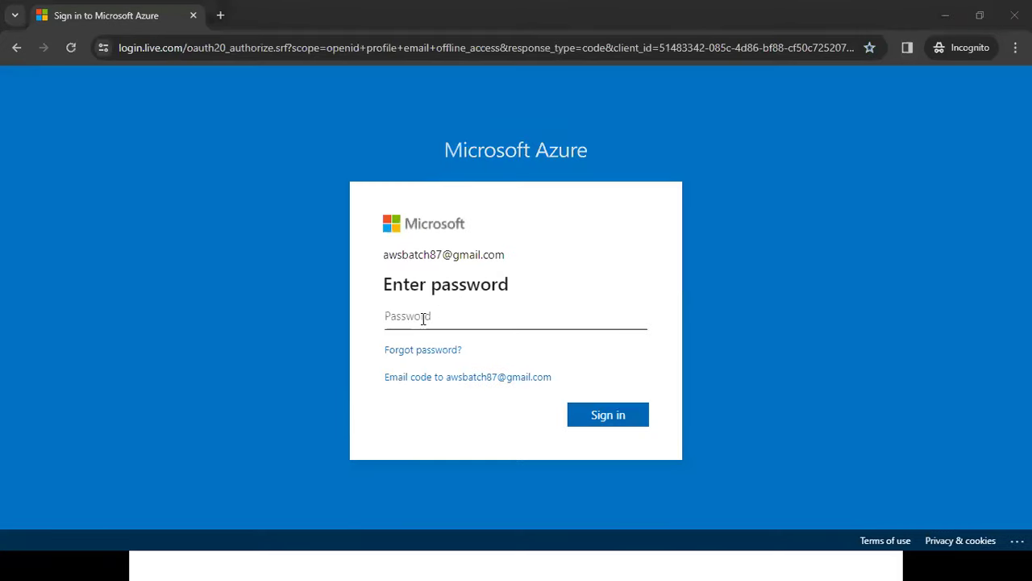
# Step: Sign in with the account password and choose to stay signed in
pyautogui.click(423, 319)
pyautogui.write('••••••••')
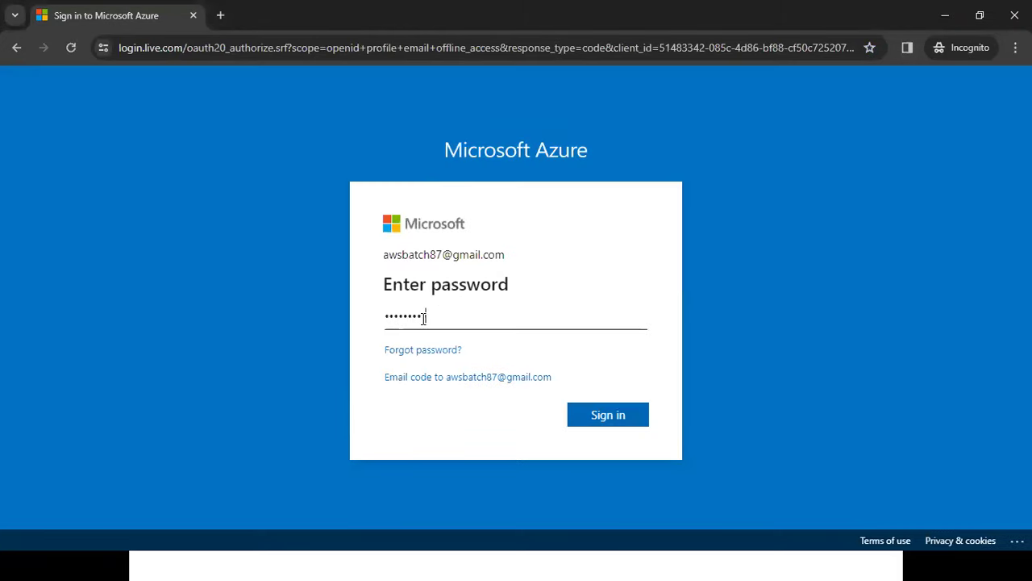
pyautogui.click(592, 415)
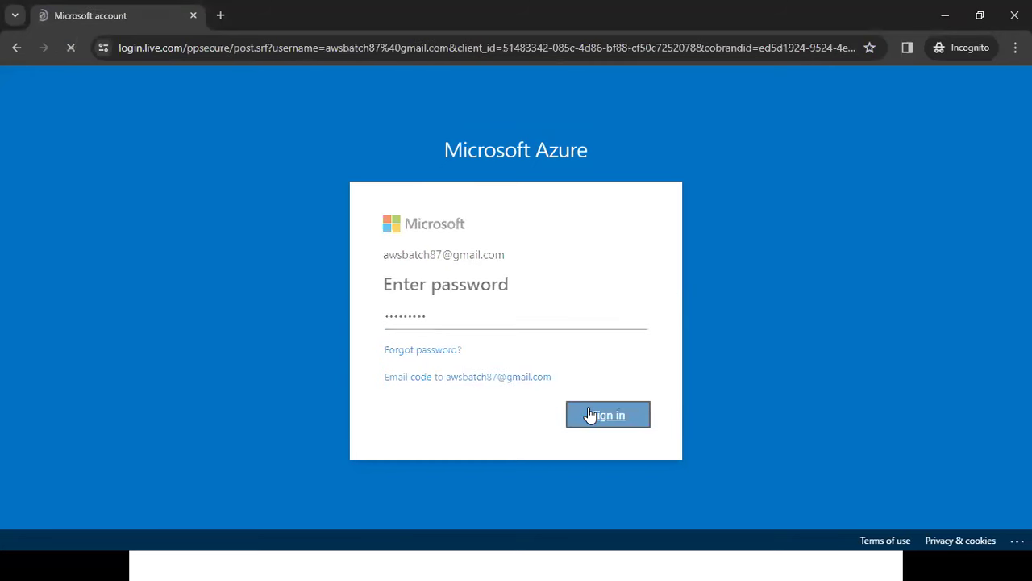
pyautogui.click(608, 410)
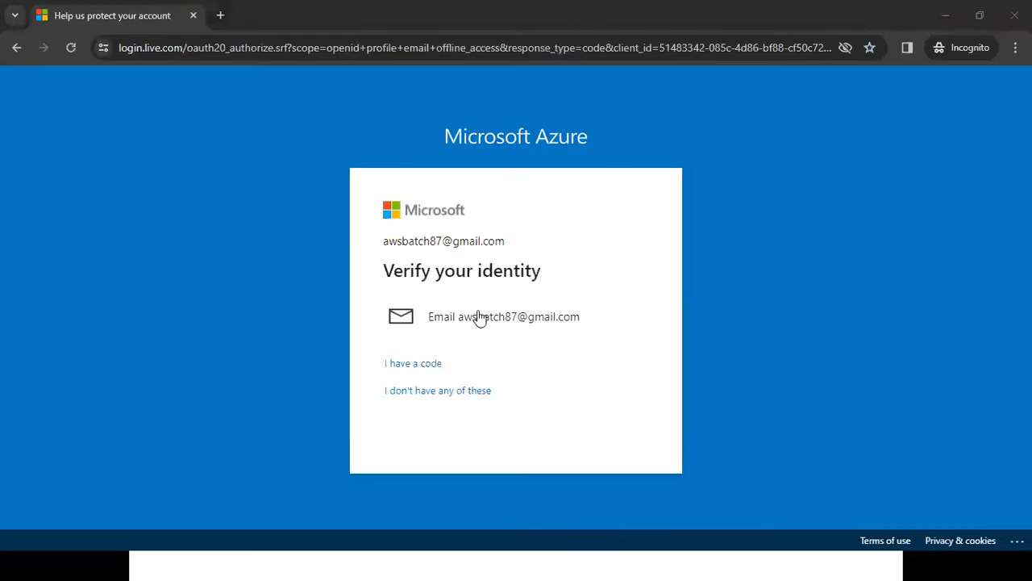
# Step: Verify the sign-in with an e-mailed verification code, requesting a fresh code once
pyautogui.click(478, 317)
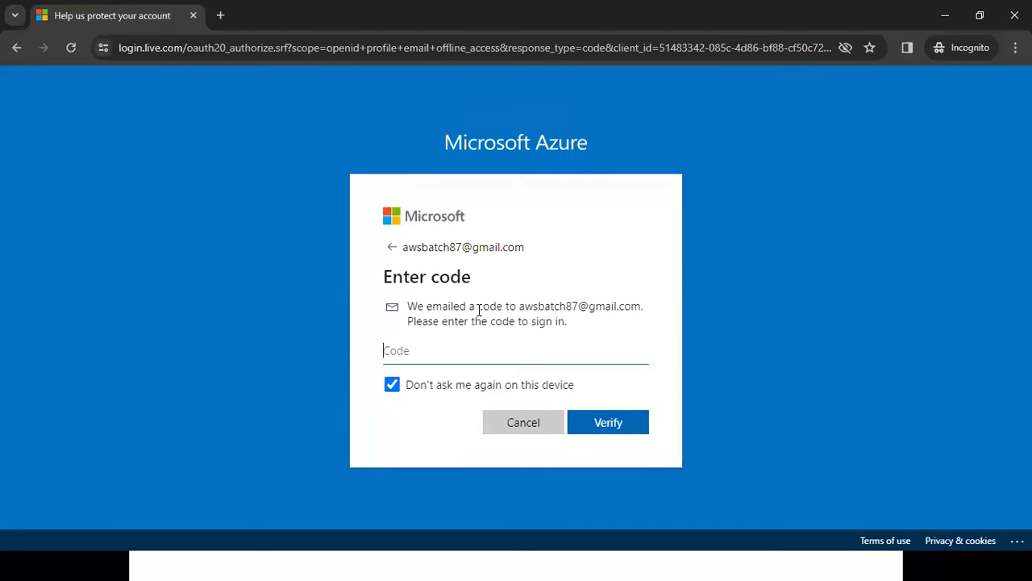
pyautogui.click(608, 422)
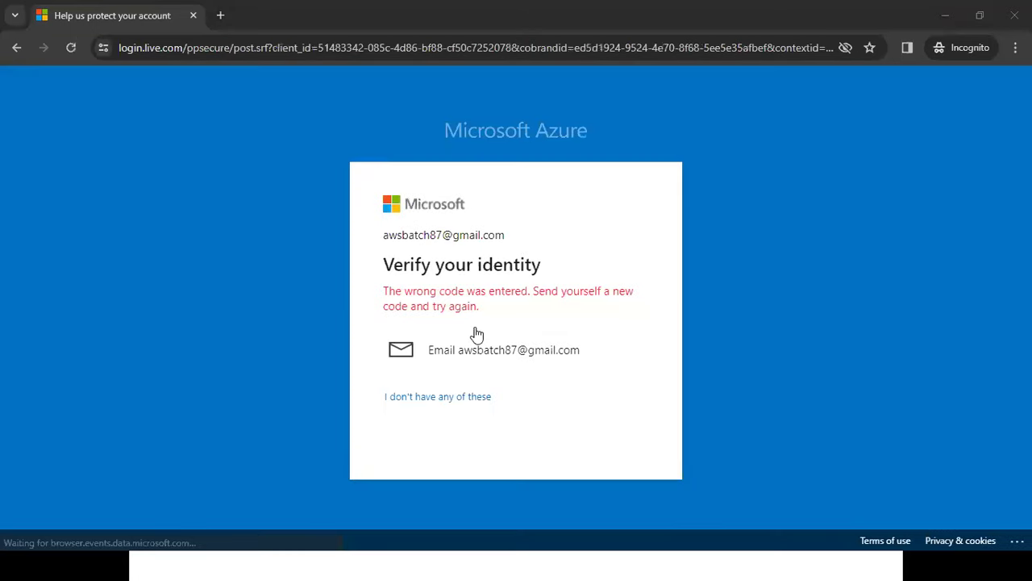
pyautogui.click(463, 359)
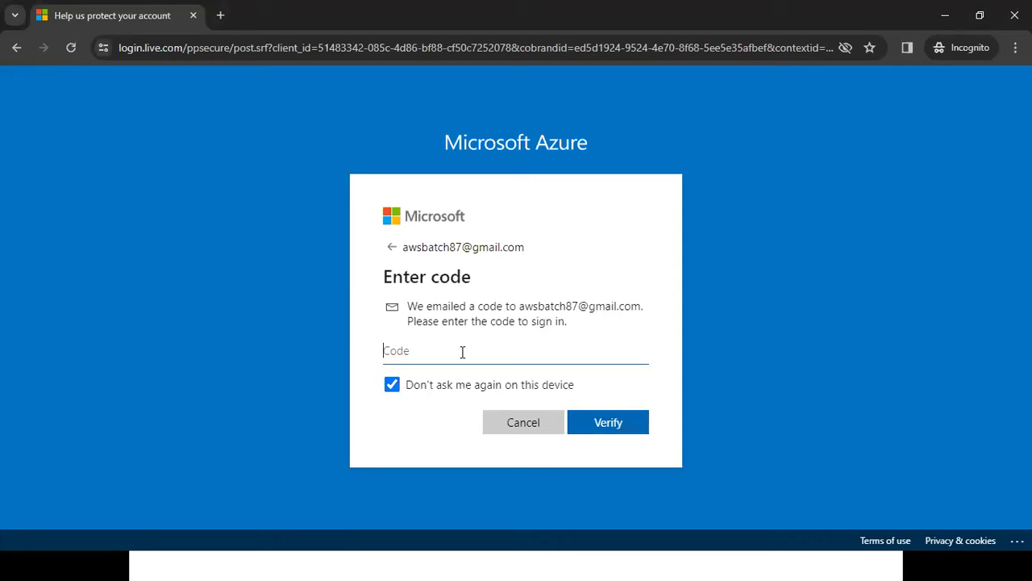
pyautogui.click(629, 437)
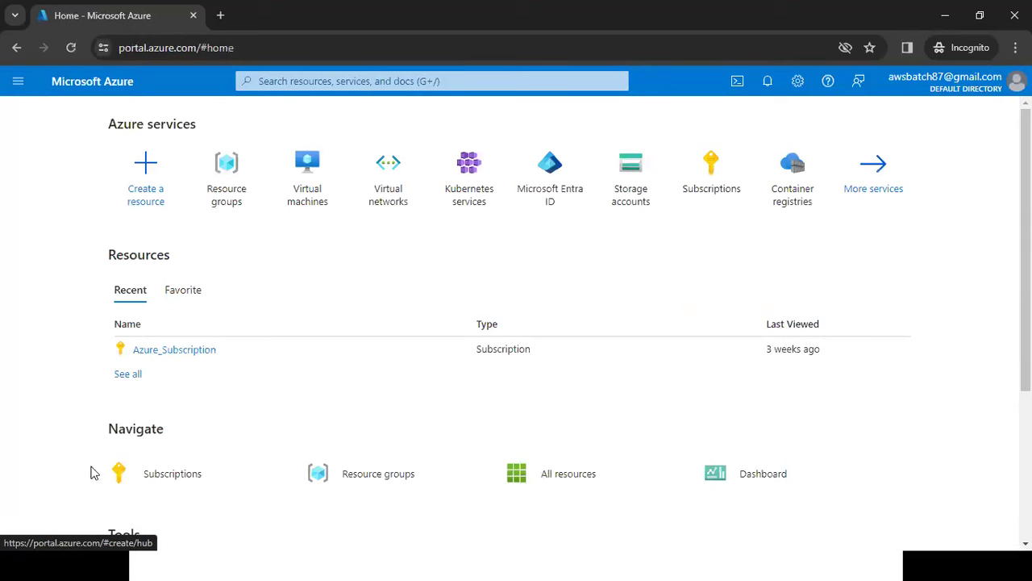
# Step: Open Azure_Subscription from the Subscriptions list and collapse the list to widen its overview
pyautogui.click(190, 496)
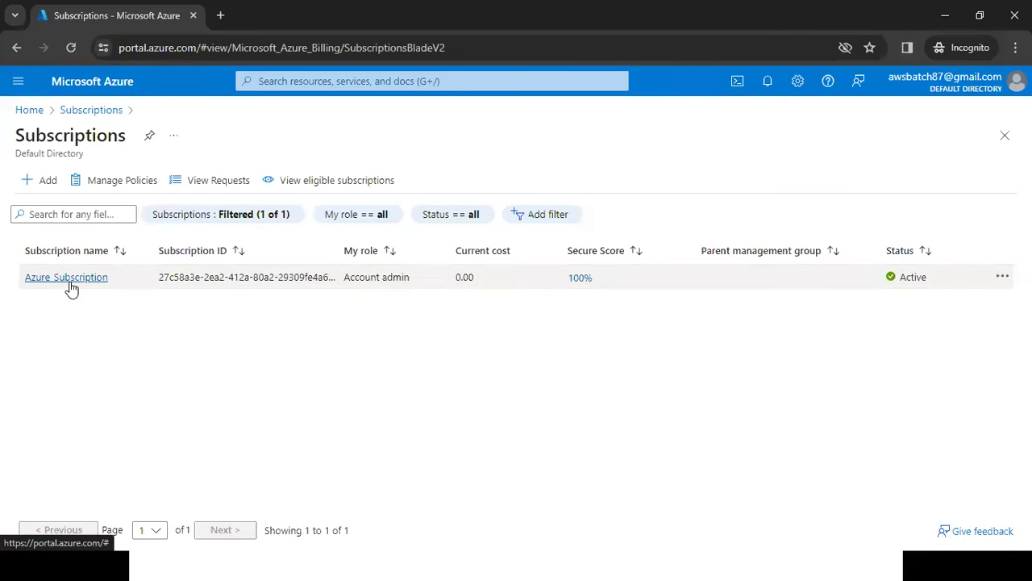
pyautogui.click(69, 284)
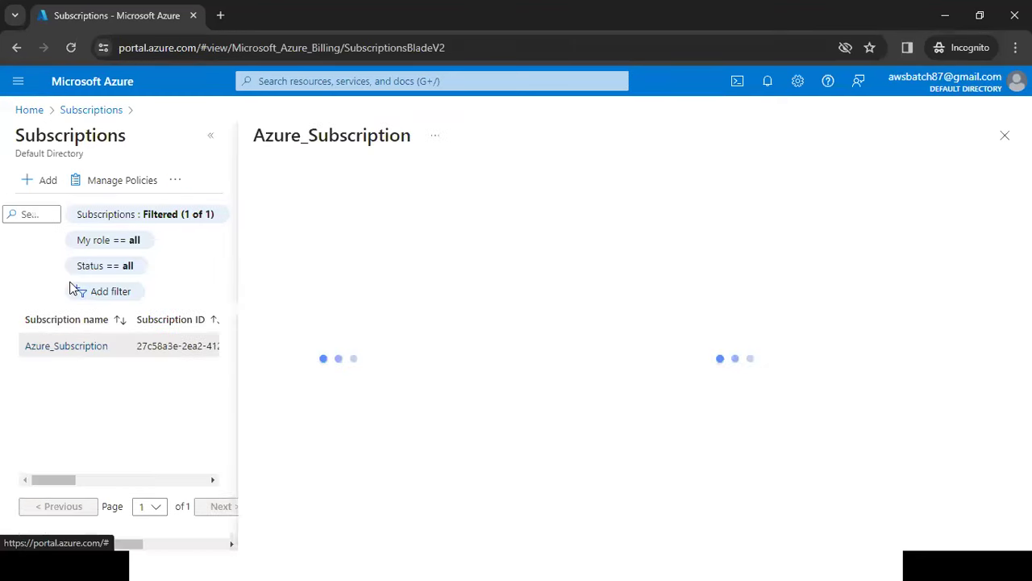
pyautogui.click(213, 145)
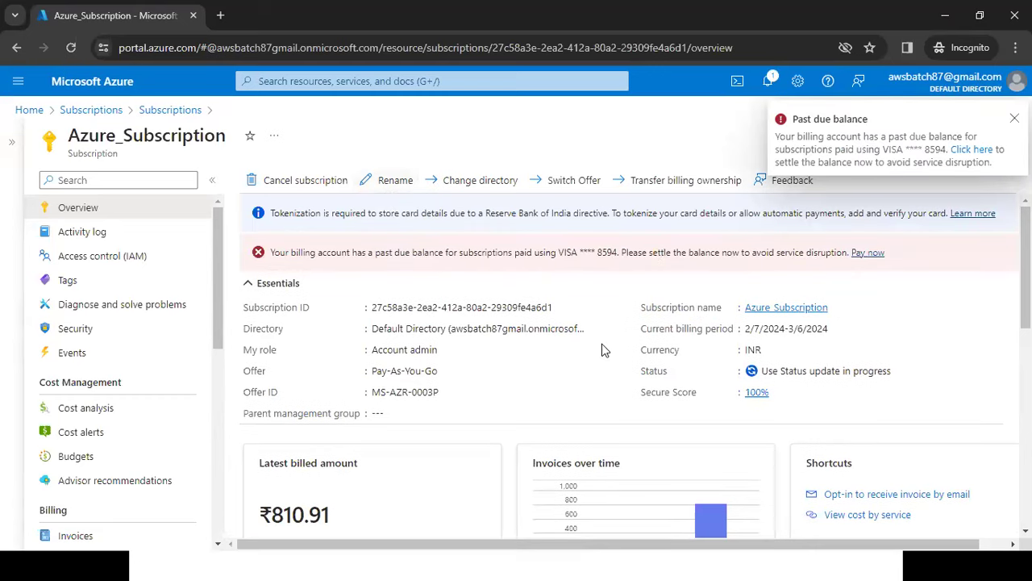
# Step: Highlight the Pay-As-You-Go offer value, then open Notifications to show the Past due balance alert
pyautogui.moveTo(375, 372); pyautogui.dragTo(479, 377)
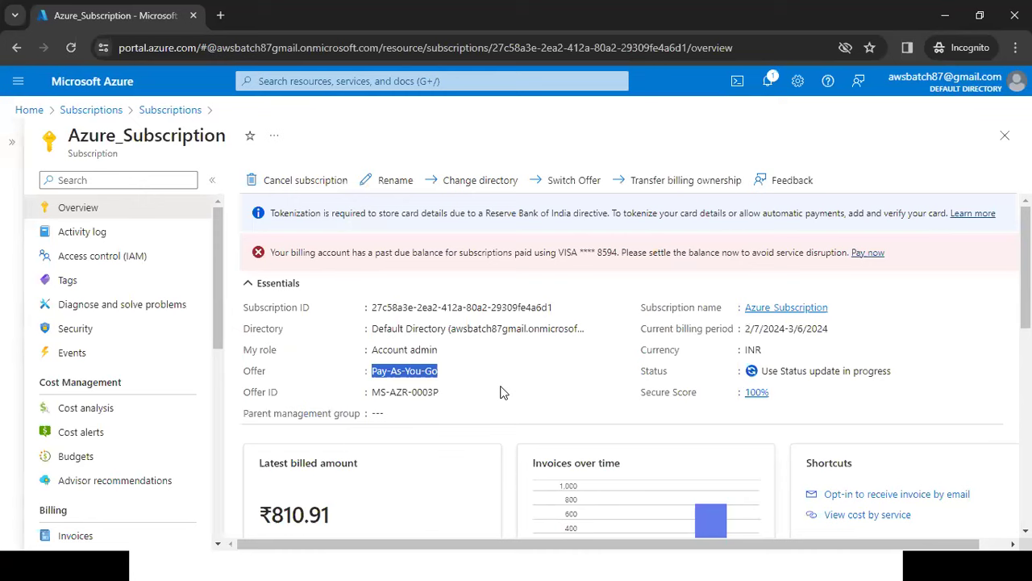
pyautogui.click(413, 390)
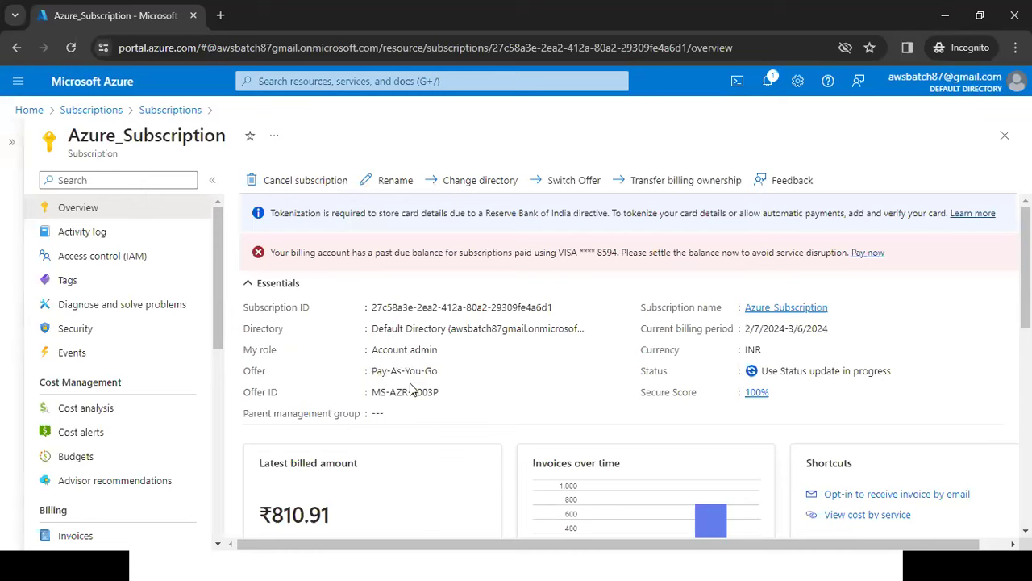
pyautogui.tripleClick(425, 371)
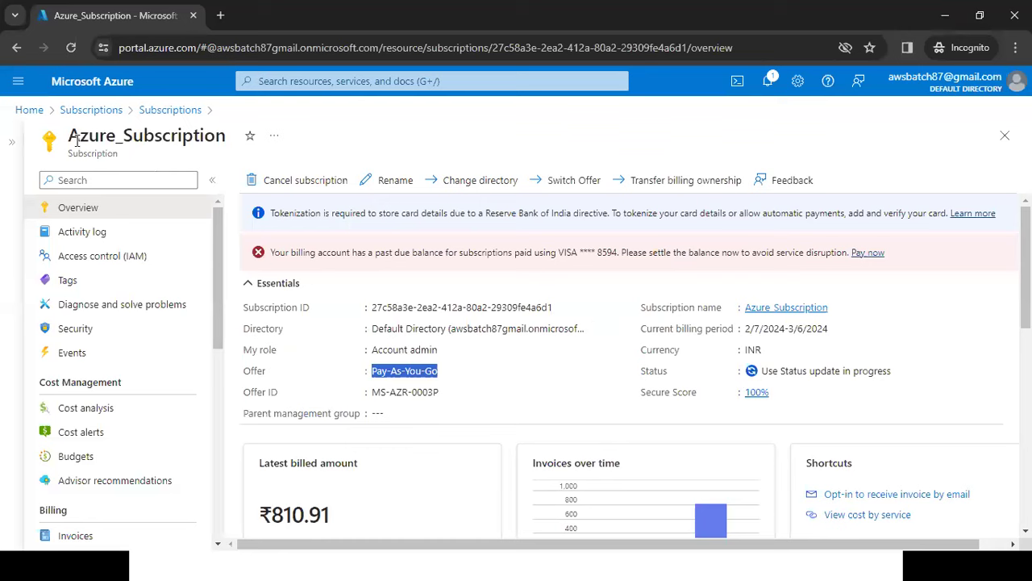
pyautogui.doubleClick(195, 137)
pyautogui.click(371, 377)
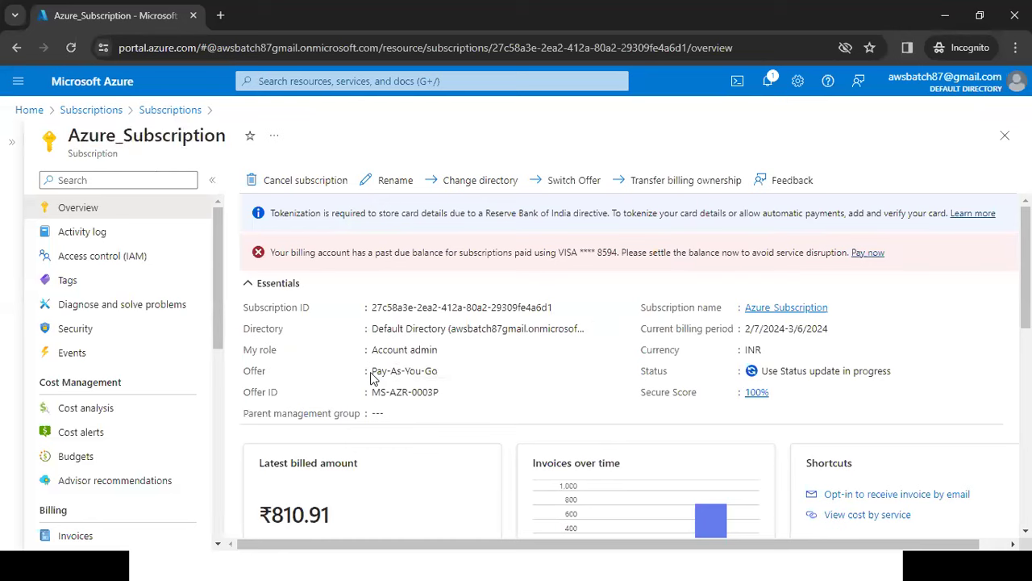
pyautogui.tripleClick(436, 373)
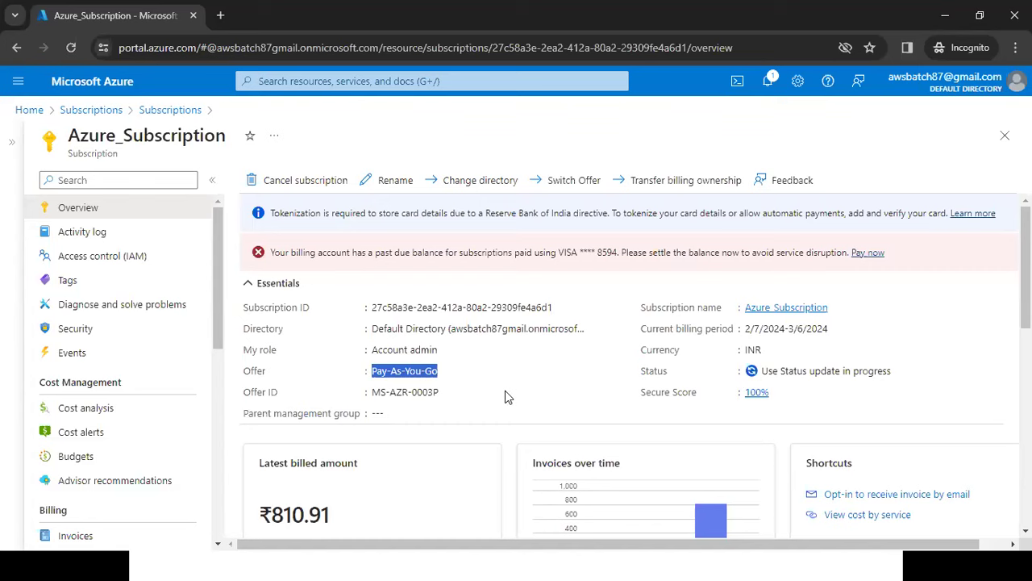
pyautogui.click(505, 391)
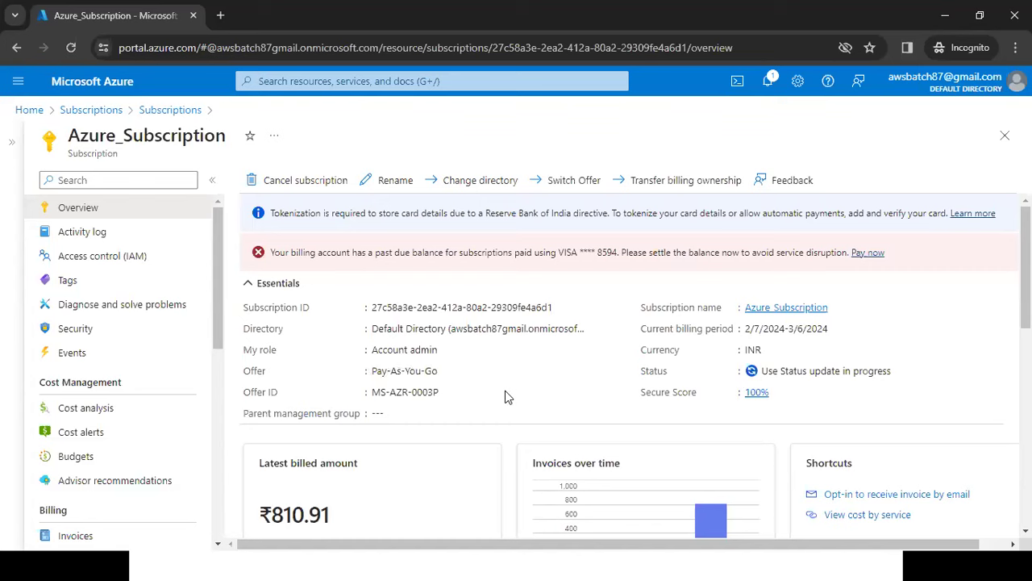
pyautogui.moveTo(376, 374)
pyautogui.tripleClick(438, 371)
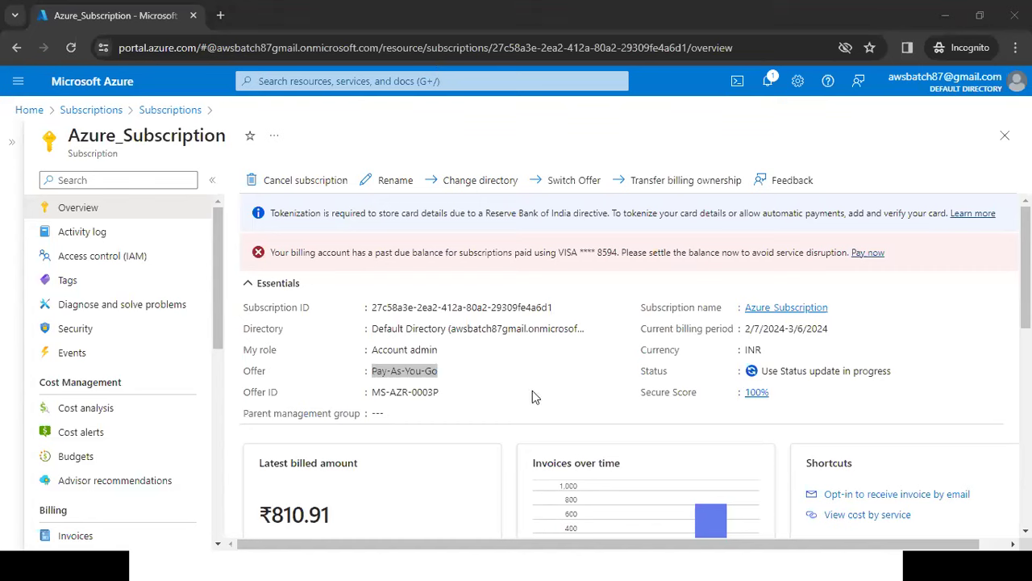
pyautogui.click(532, 392)
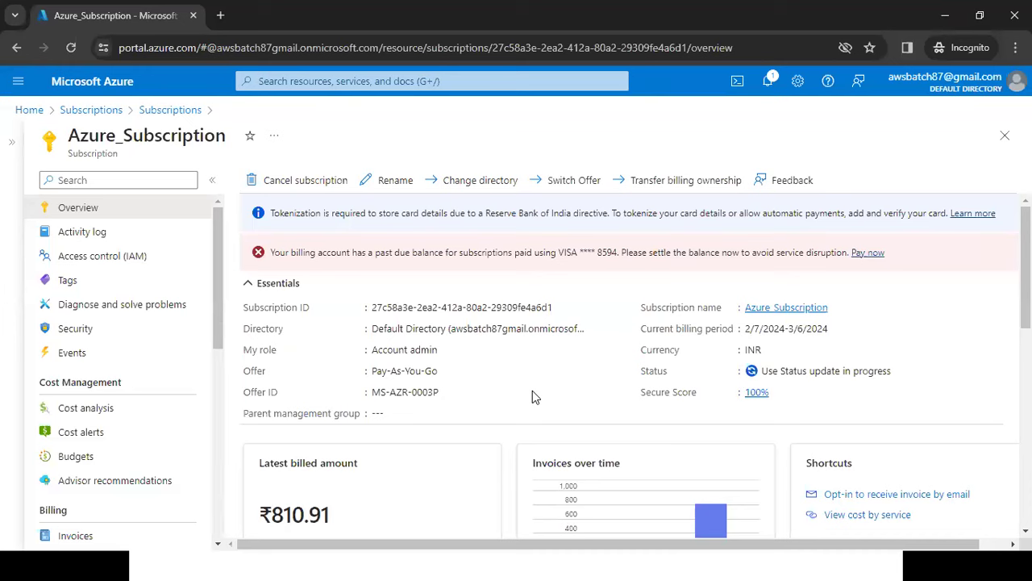
pyautogui.click(769, 84)
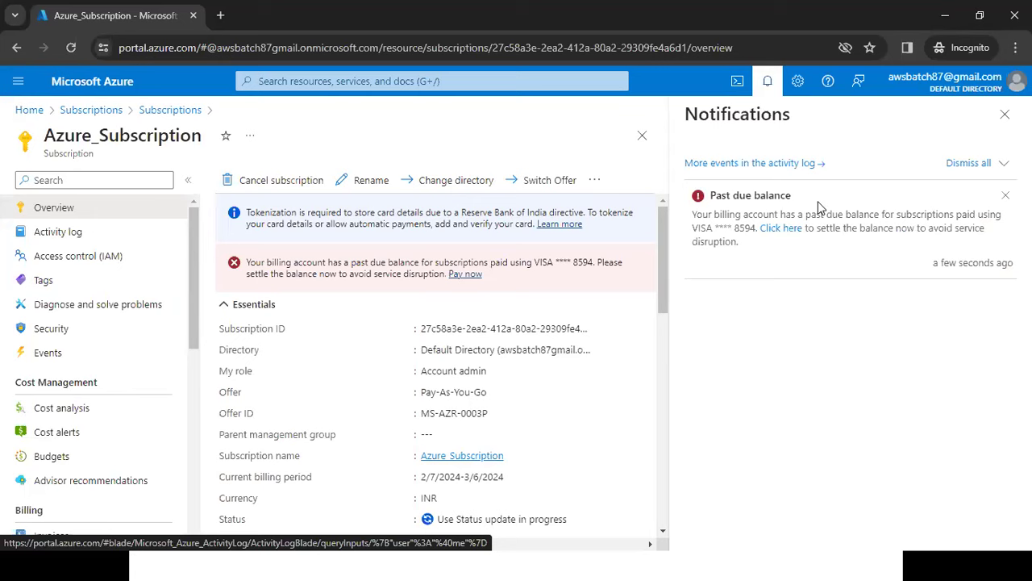
# Step: Highlight the past due balance message, then close the Notifications pane
pyautogui.moveTo(819, 206); pyautogui.dragTo(840, 233)
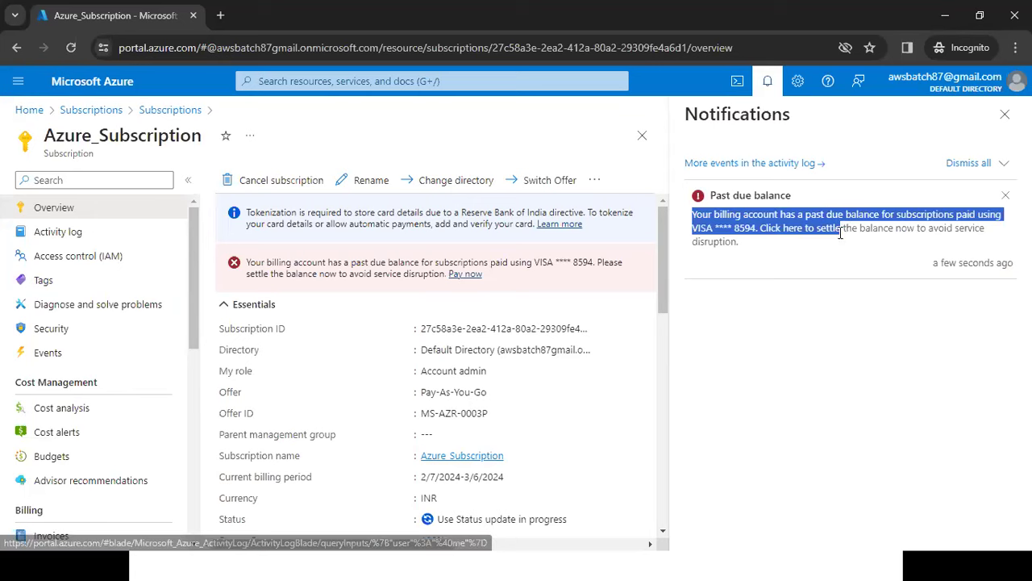
pyautogui.click(839, 255)
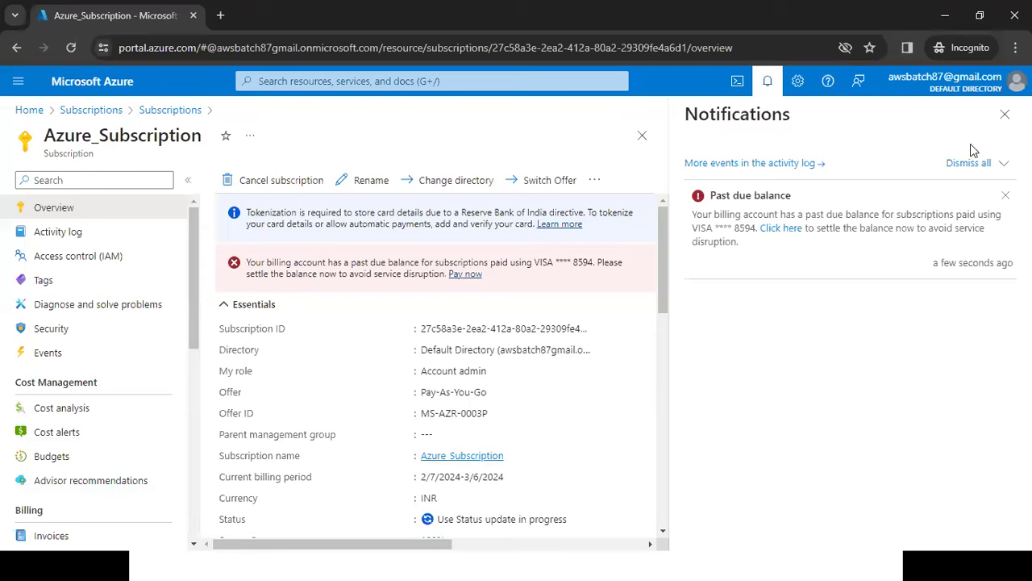
pyautogui.click(1005, 115)
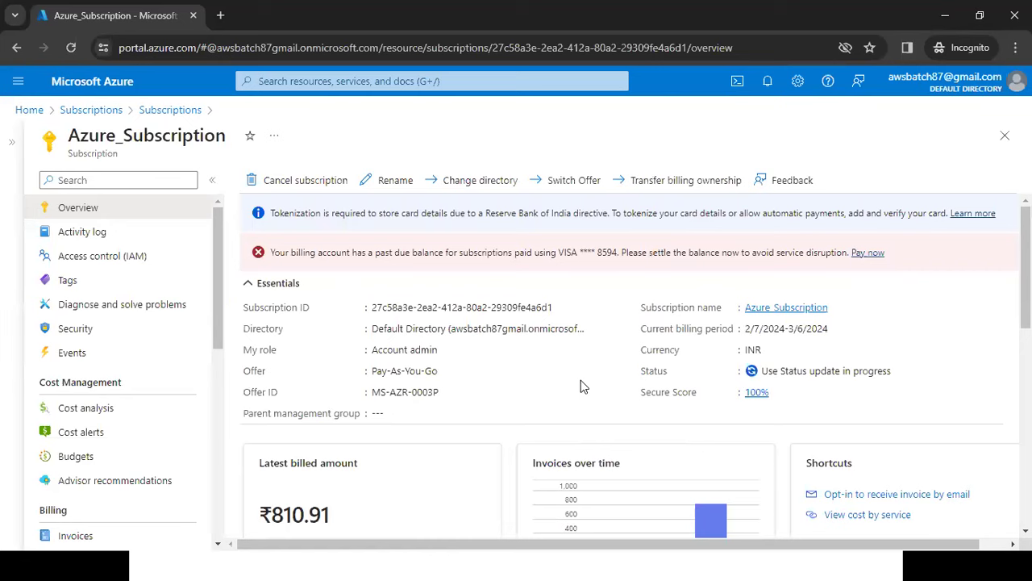
# Step: Scroll through the ₹810.91 billed amount and invoice chart, then return to Azure Home
pyautogui.scroll(-2, 629, 363)
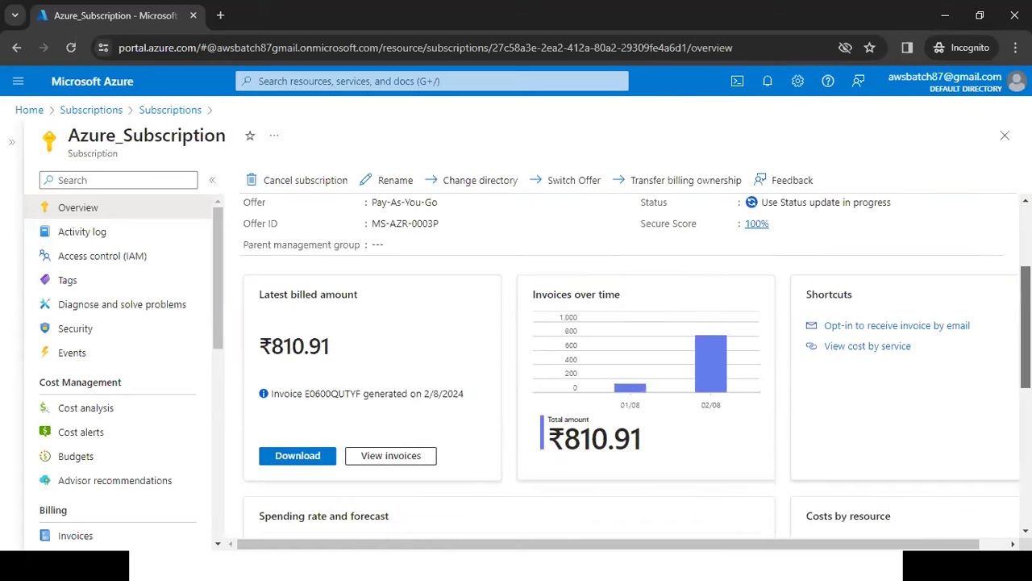
pyautogui.scroll(-5, 629, 363)
pyautogui.scroll(1, 629, 363)
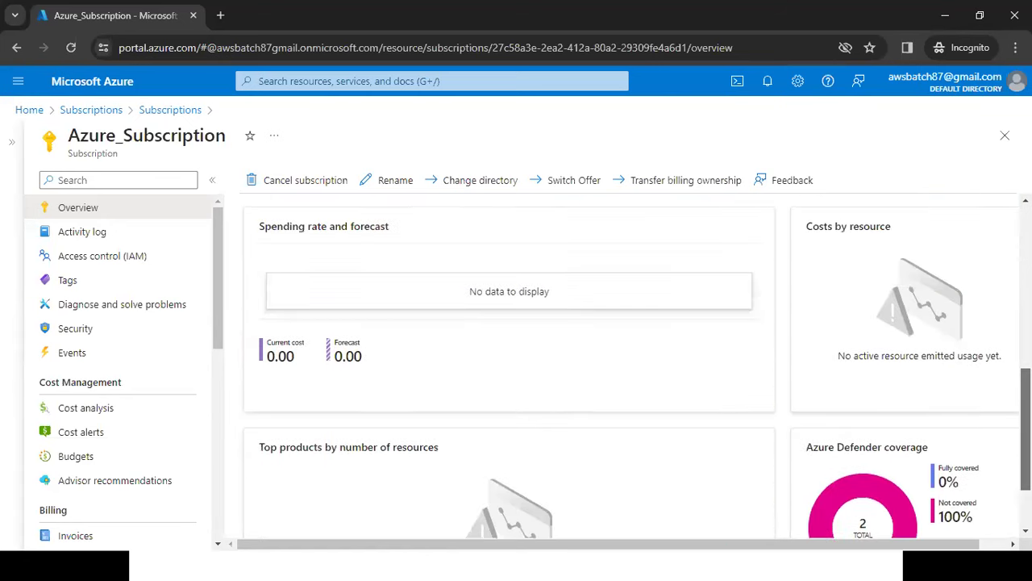
pyautogui.scroll(3, 629, 363)
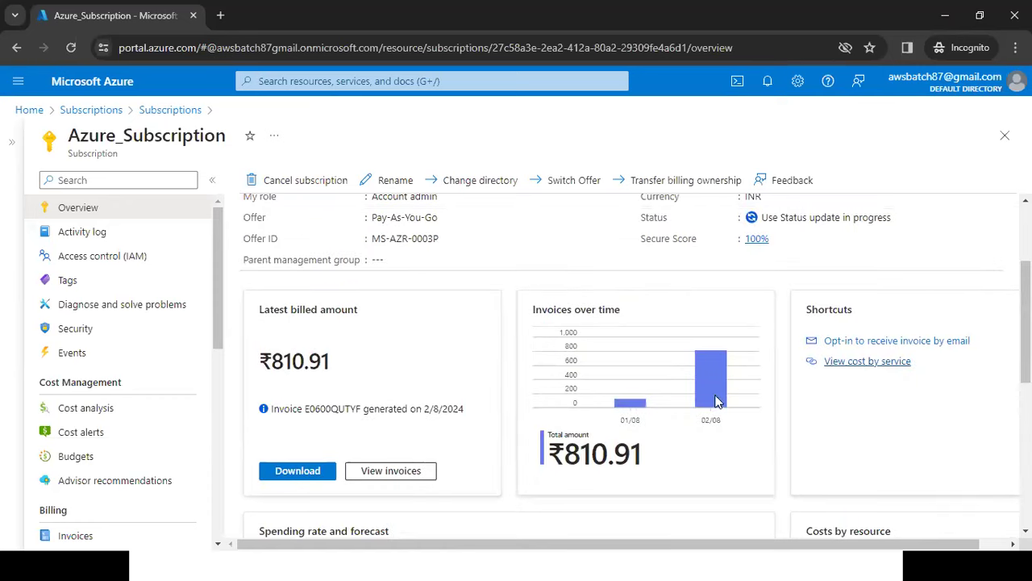
pyautogui.moveTo(650, 406)
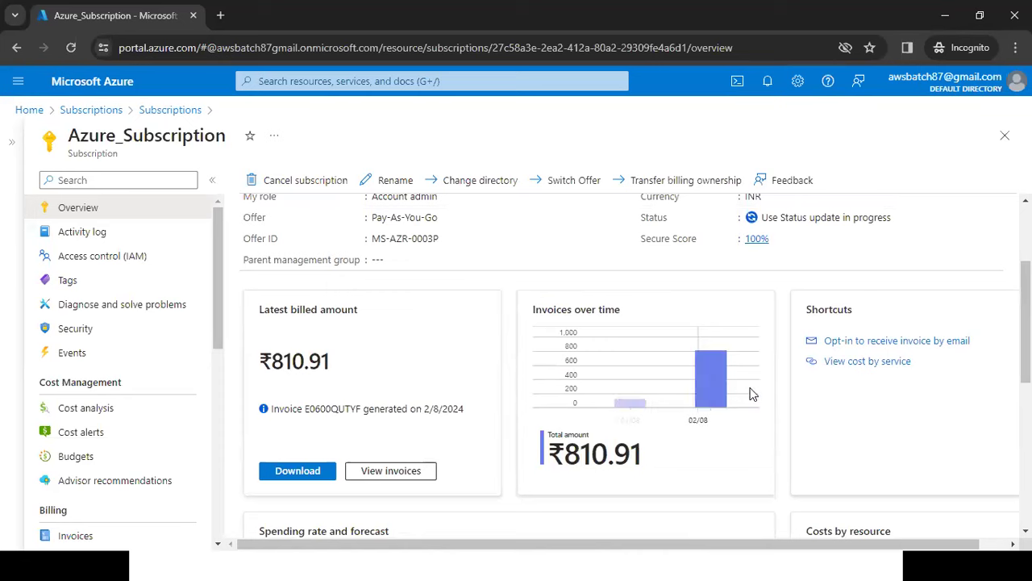
pyautogui.scroll(2, 588, 364)
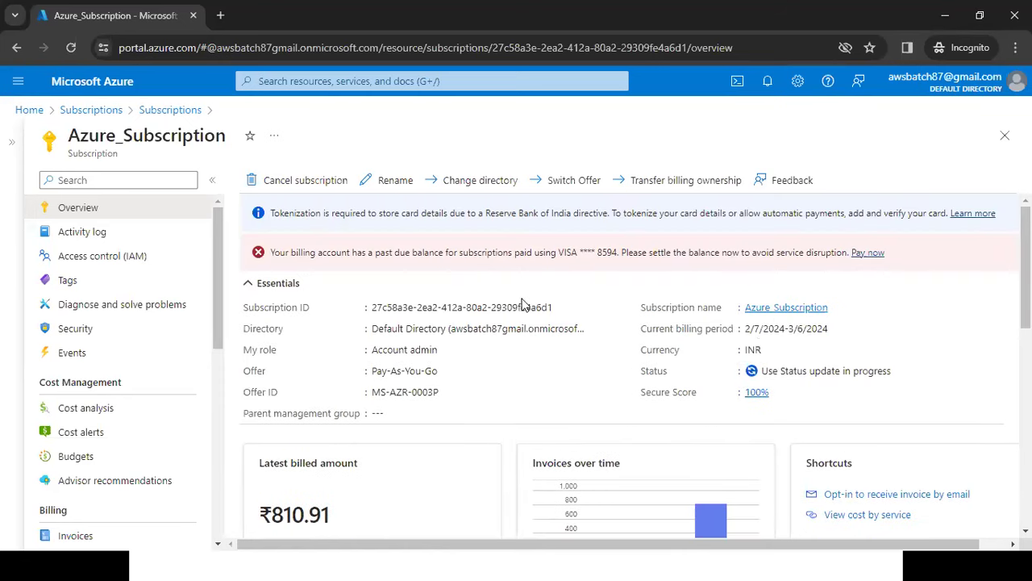
pyautogui.click(112, 93)
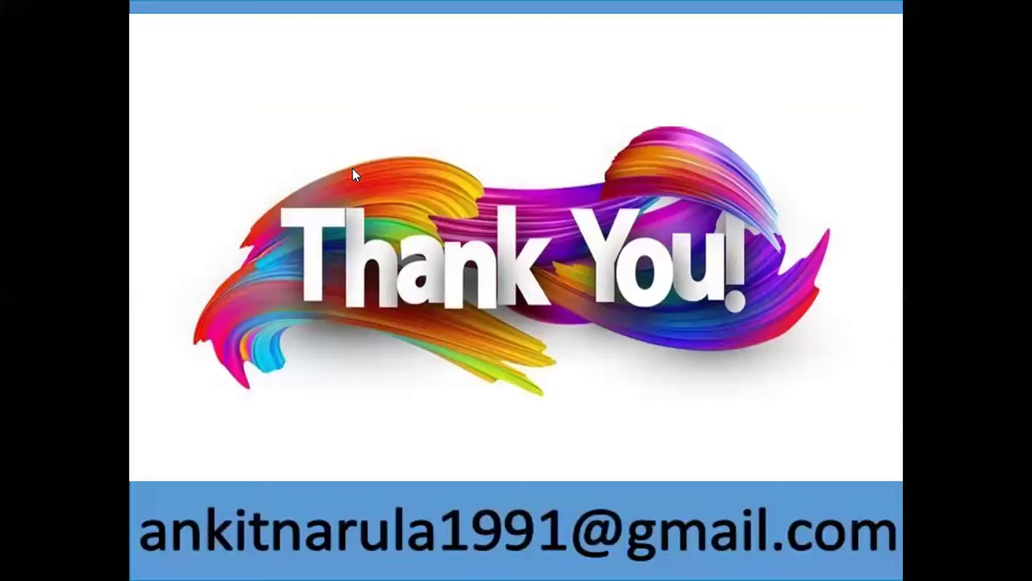
# Step: End the slideshow, restart it from slide 1, and move the Notepad pricing notes over it
pyautogui.click(352, 172)
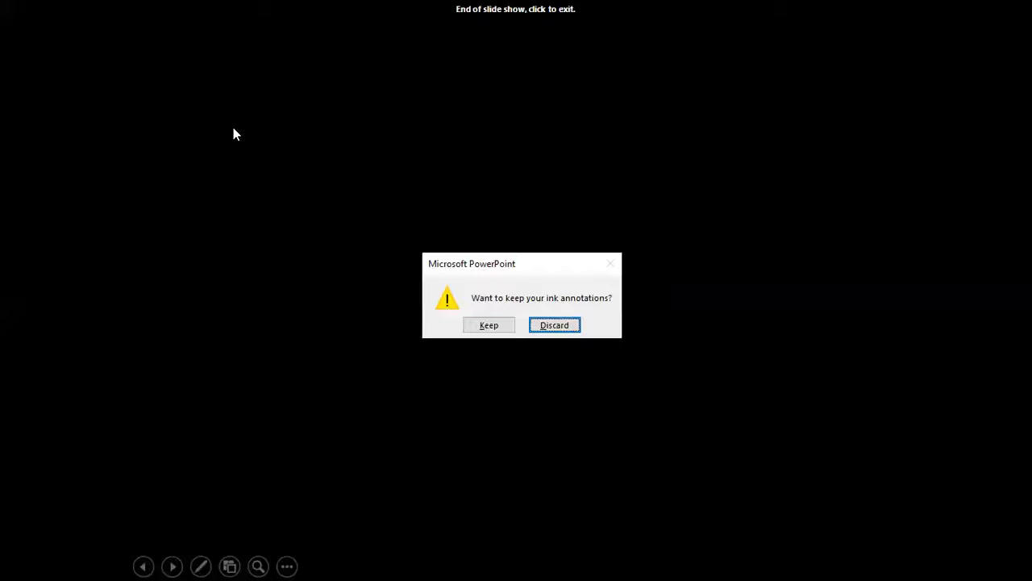
pyautogui.press('Return')
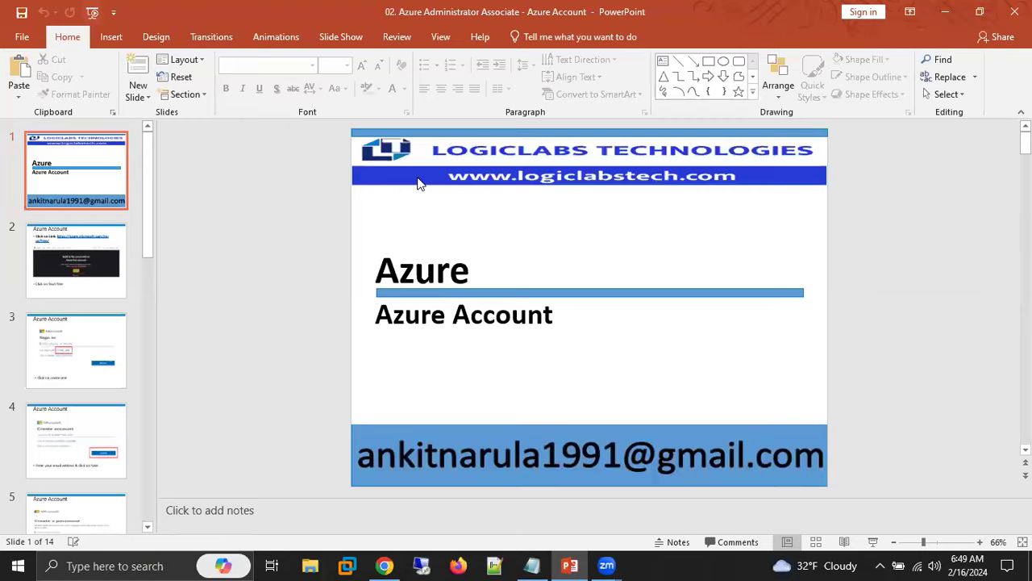
pyautogui.press('F5')
pyautogui.hotkey('alt', 'Tab')
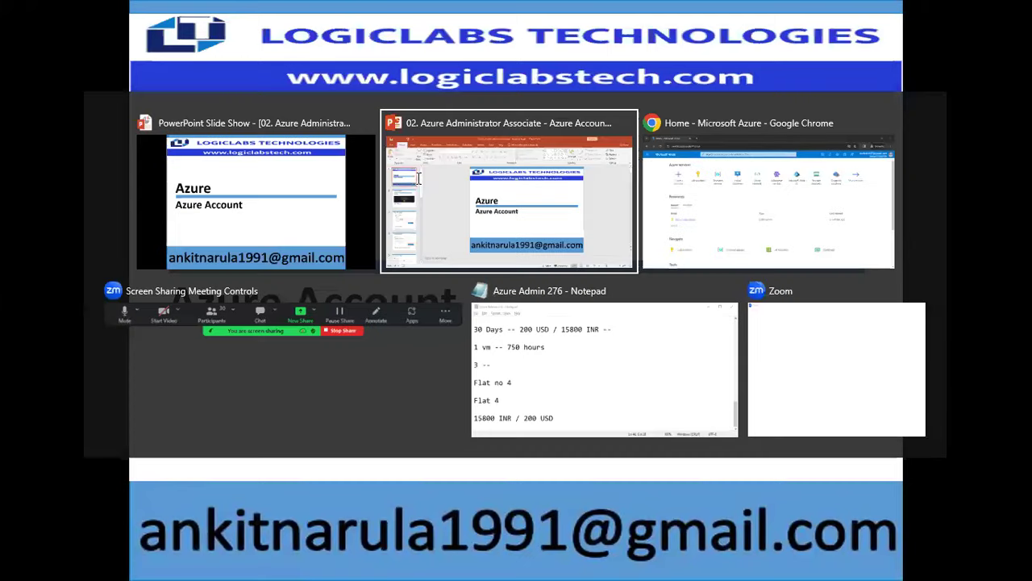
pyautogui.press('Tab')
pyautogui.press('Tab')
pyautogui.press('Tab')
pyautogui.moveTo(501, 138); pyautogui.dragTo(491, 205)
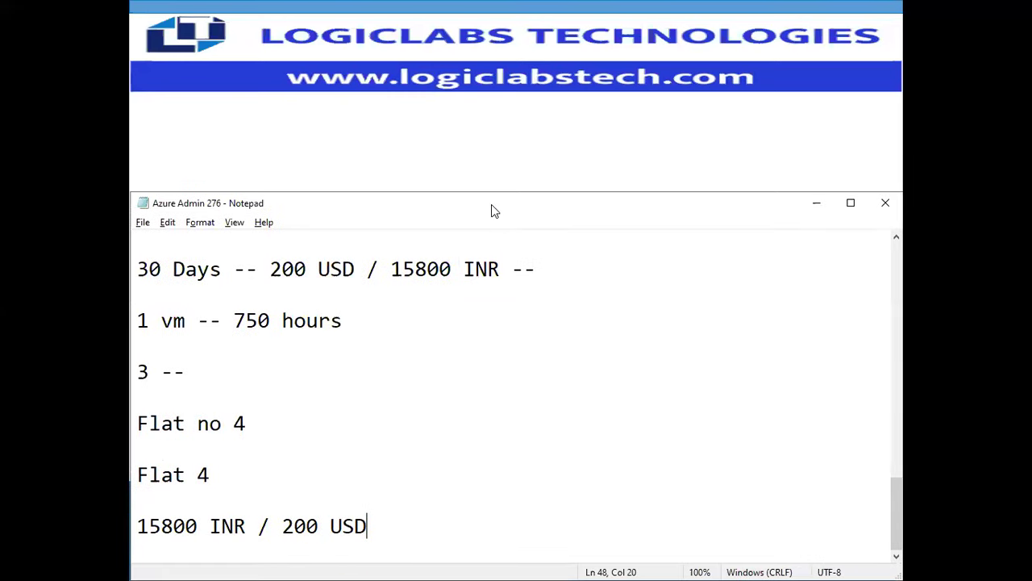
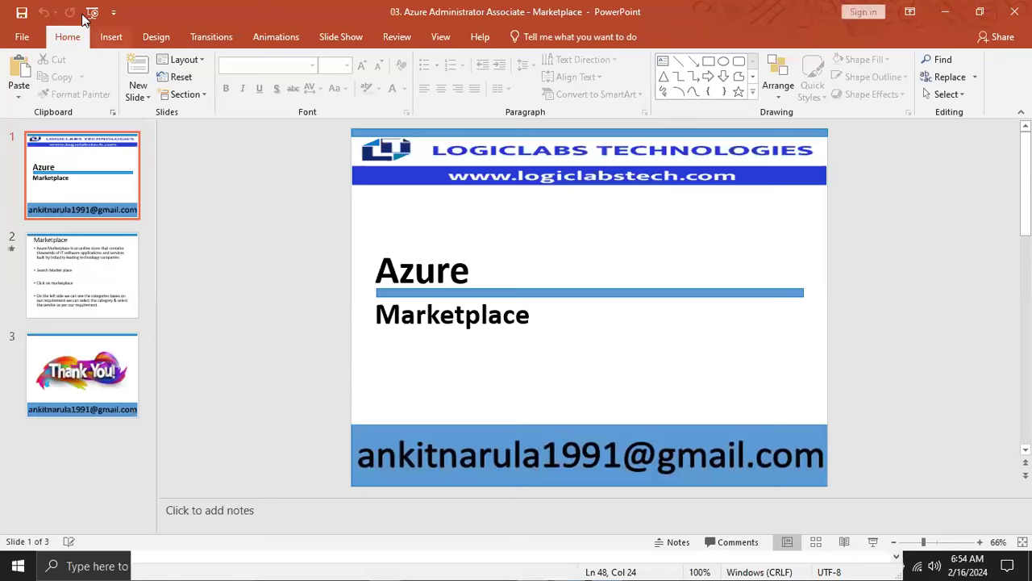
# Step: Present the Marketplace deck through the 'Search Market place' and 'Click on marketplace' bullets, then return to the Azure portal
pyautogui.click(92, 12)
pyautogui.click(444, 282)
pyautogui.click(540, 266)
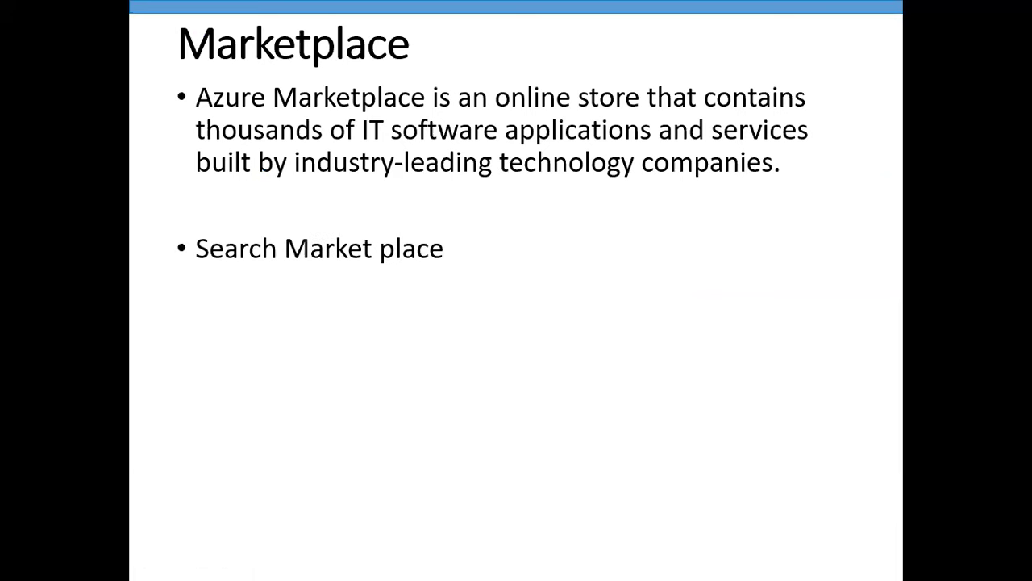
pyautogui.press('Right')
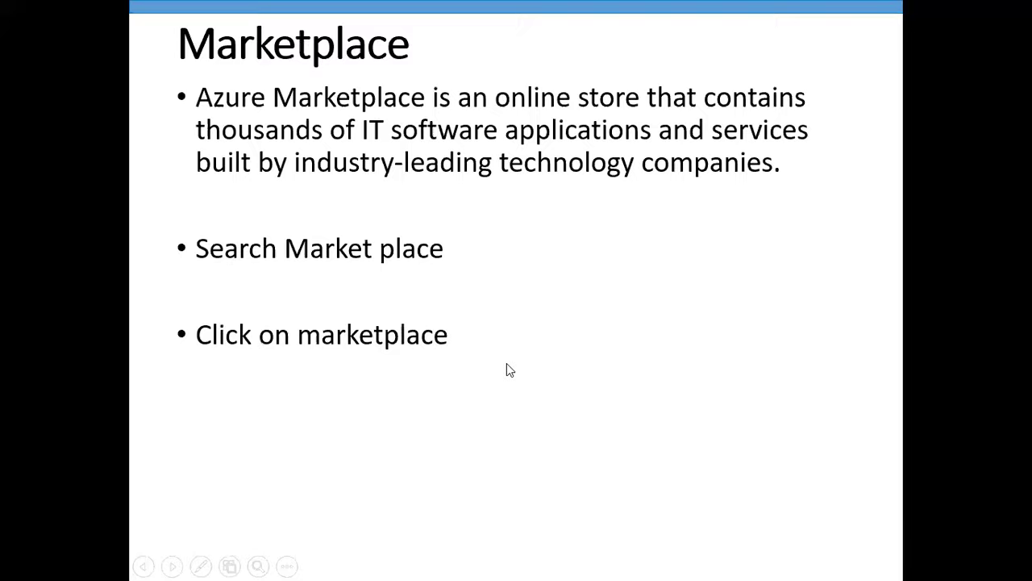
pyautogui.hotkey('alt', 'Tab')
pyautogui.press('Tab')
pyautogui.press('Tab')
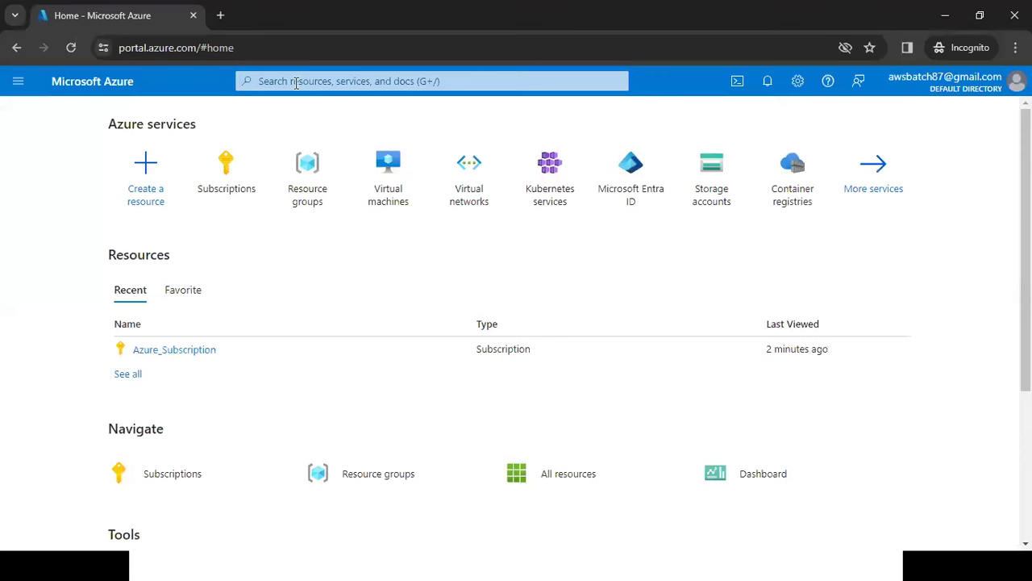
# Step: Search the portal for 'mar' and open the Marketplace service with its recommended offers
pyautogui.click(296, 81)
pyautogui.write('mar')
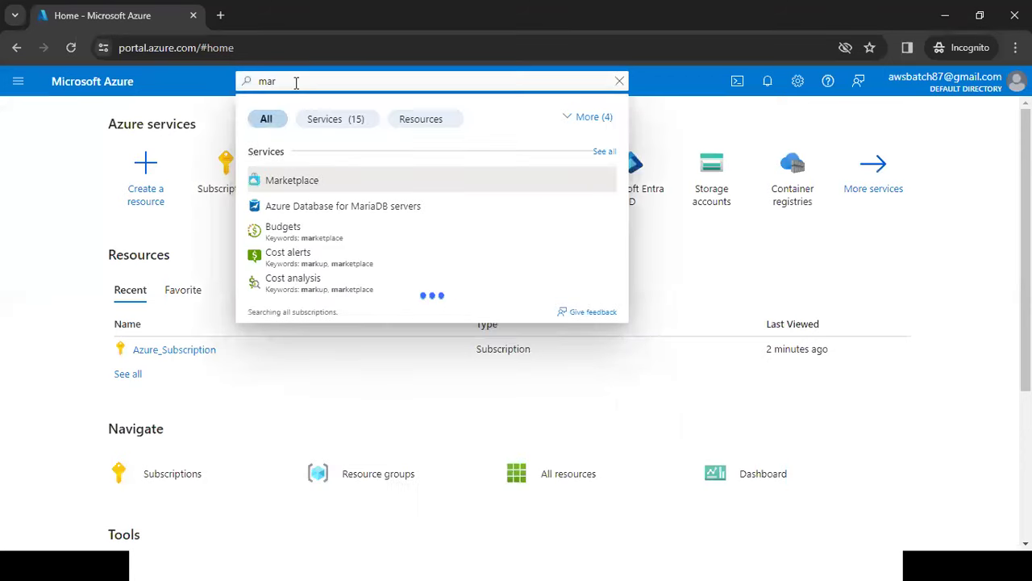
pyautogui.click(309, 184)
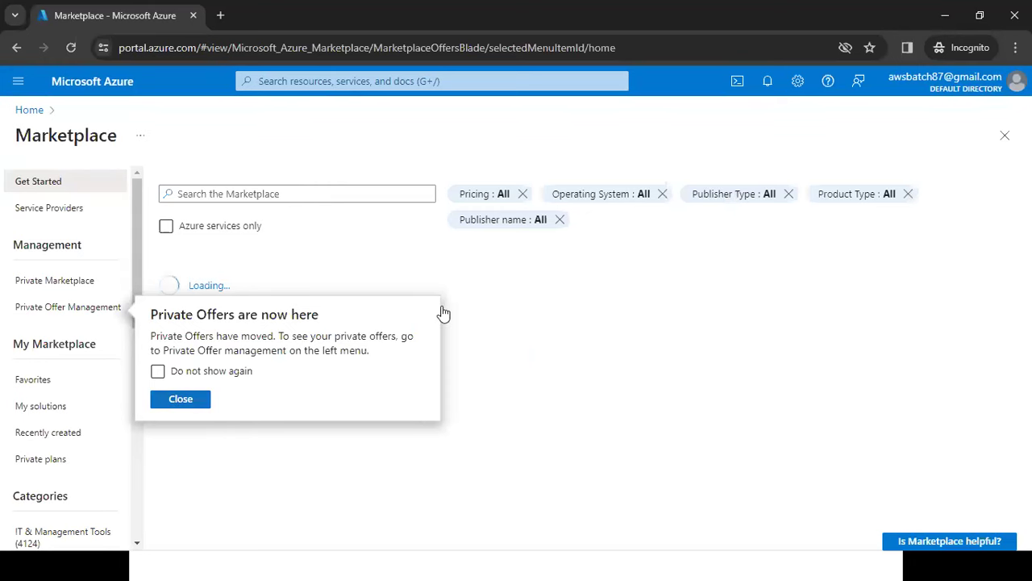
pyautogui.click(347, 81)
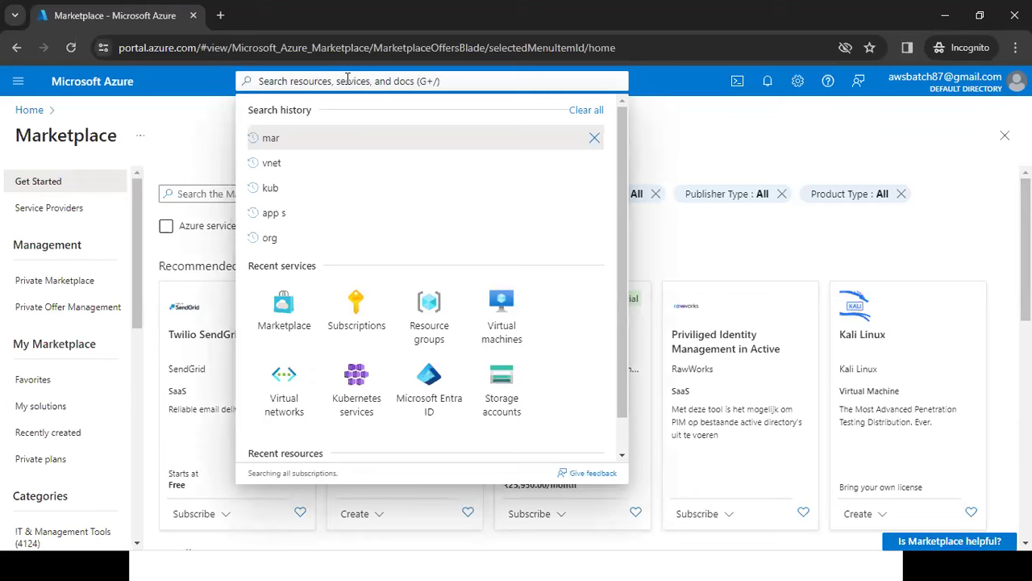
pyautogui.click(834, 174)
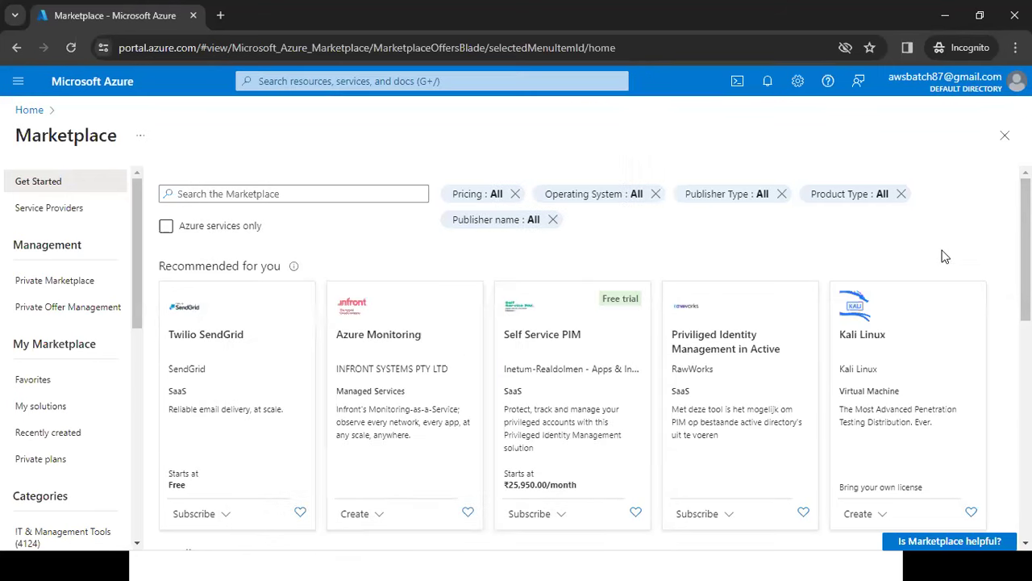
pyautogui.scroll(-2, 572, 354)
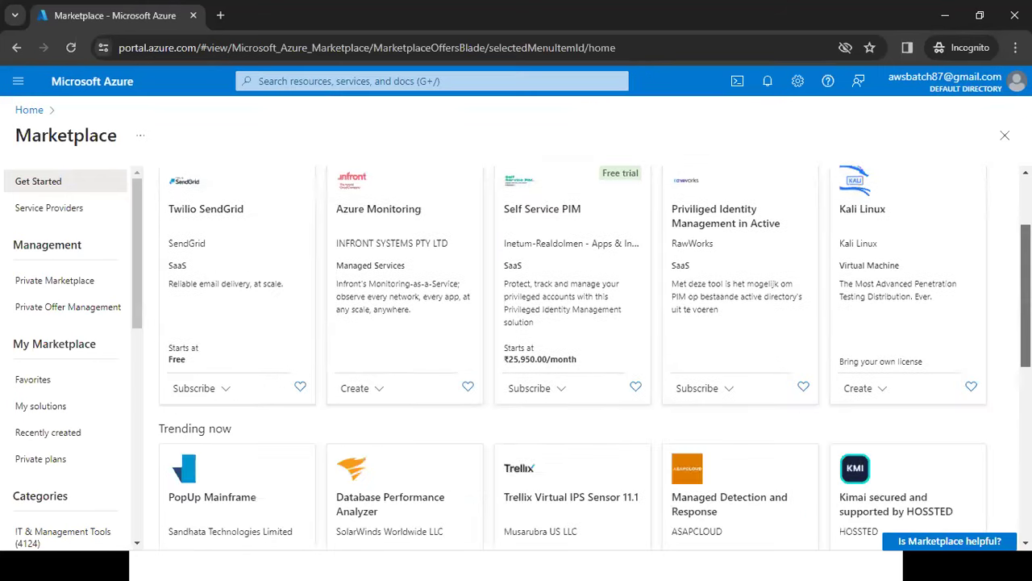
pyautogui.scroll(-2, 573, 355)
pyautogui.scroll(4, 572, 354)
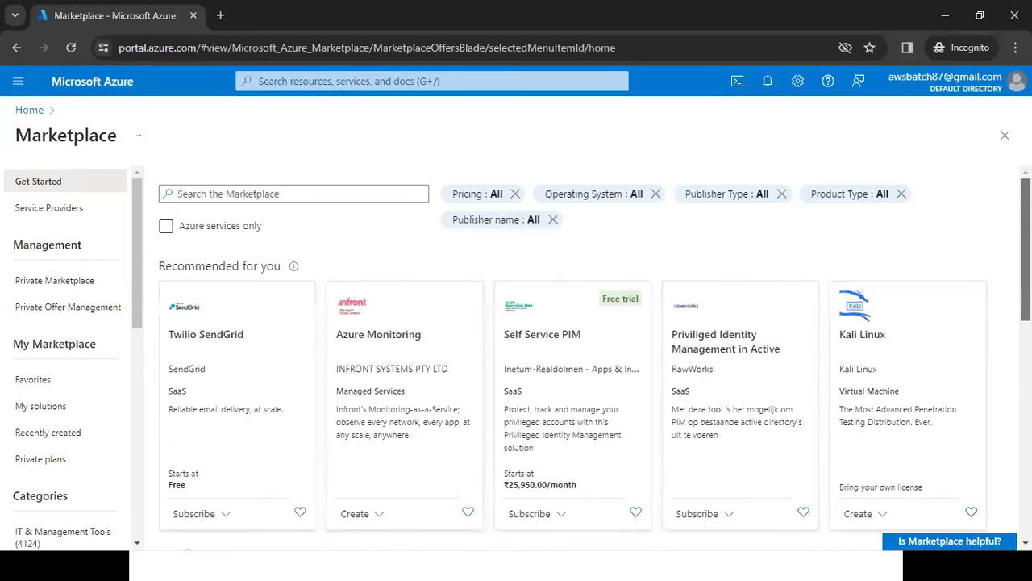
pyautogui.scroll(-3, 572, 354)
pyautogui.scroll(-5, 357, 328)
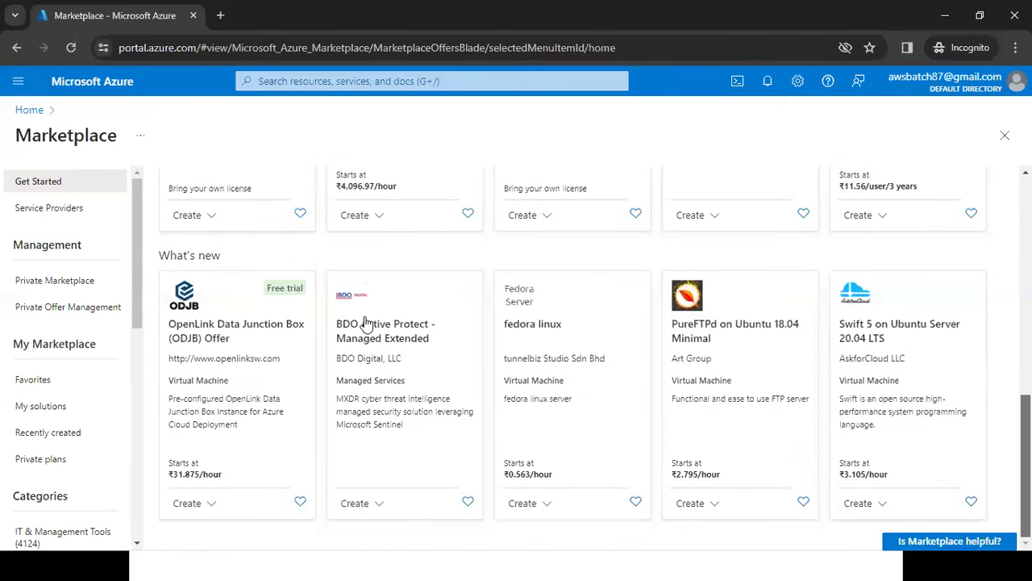
pyautogui.scroll(8, 357, 327)
pyautogui.moveTo(135, 222); pyautogui.dragTo(137, 365)
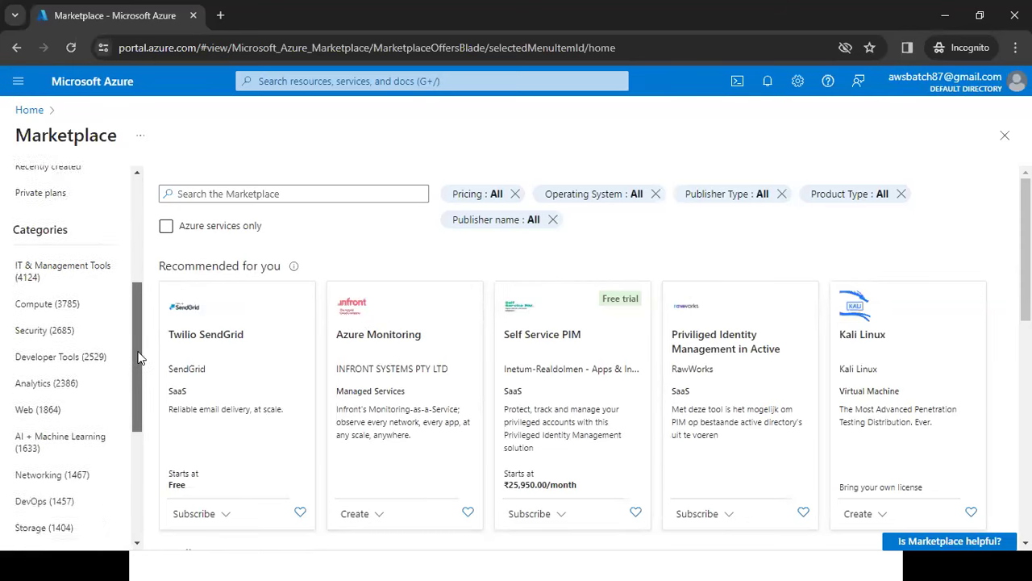
pyautogui.scroll(-2, 136, 392)
pyautogui.scroll(-2, 131, 483)
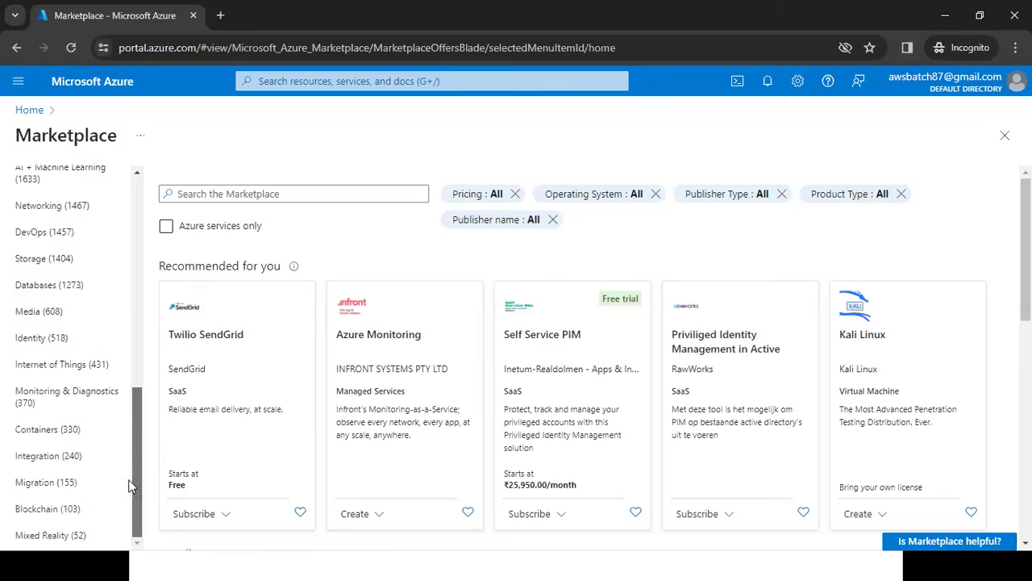
pyautogui.scroll(2, 135, 405)
pyautogui.scroll(2, 142, 355)
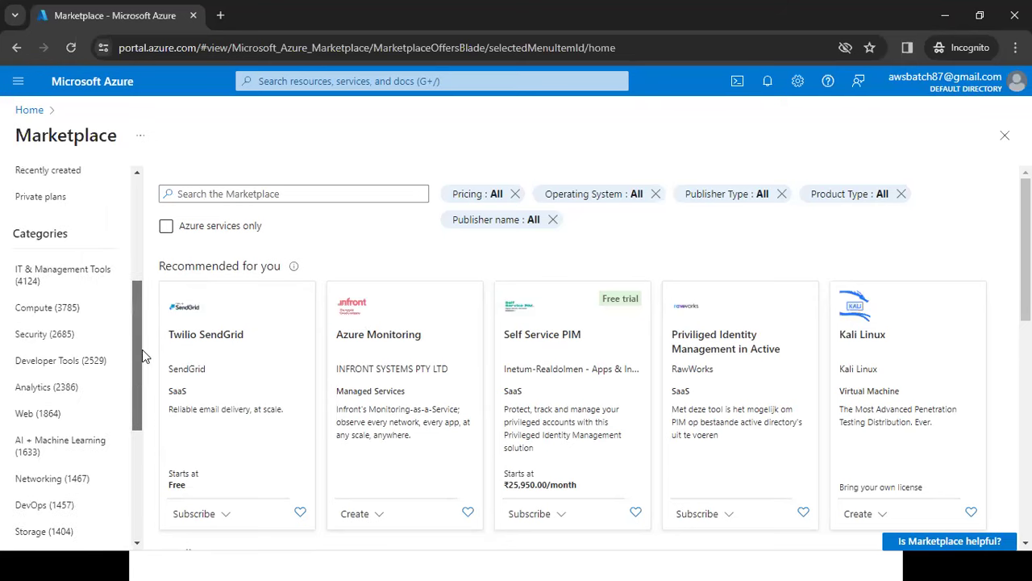
# Step: Filter the Marketplace to the Compute category and browse its offers
pyautogui.click(32, 315)
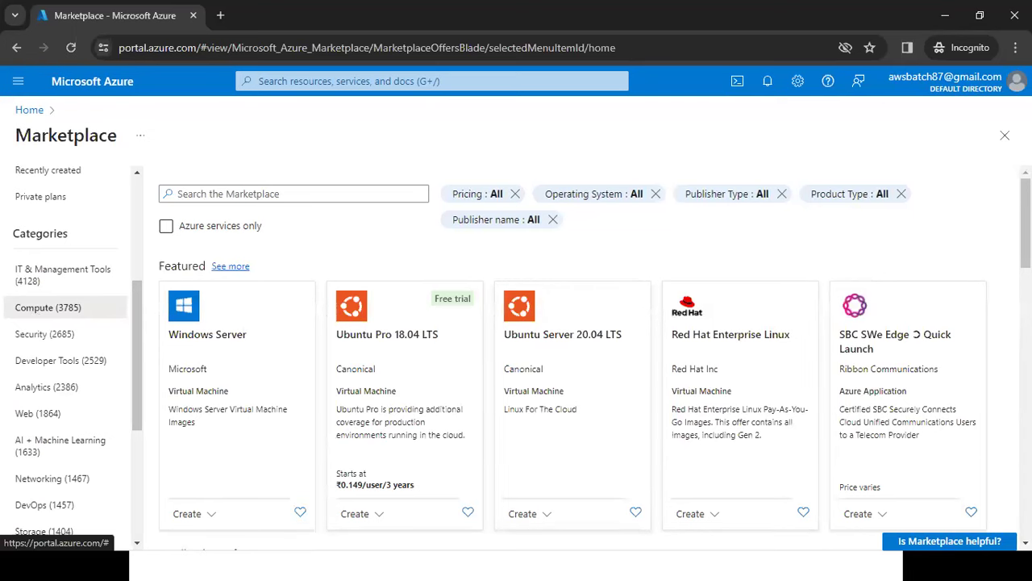
pyautogui.scroll(-1, 581, 363)
pyautogui.scroll(-3, 580, 363)
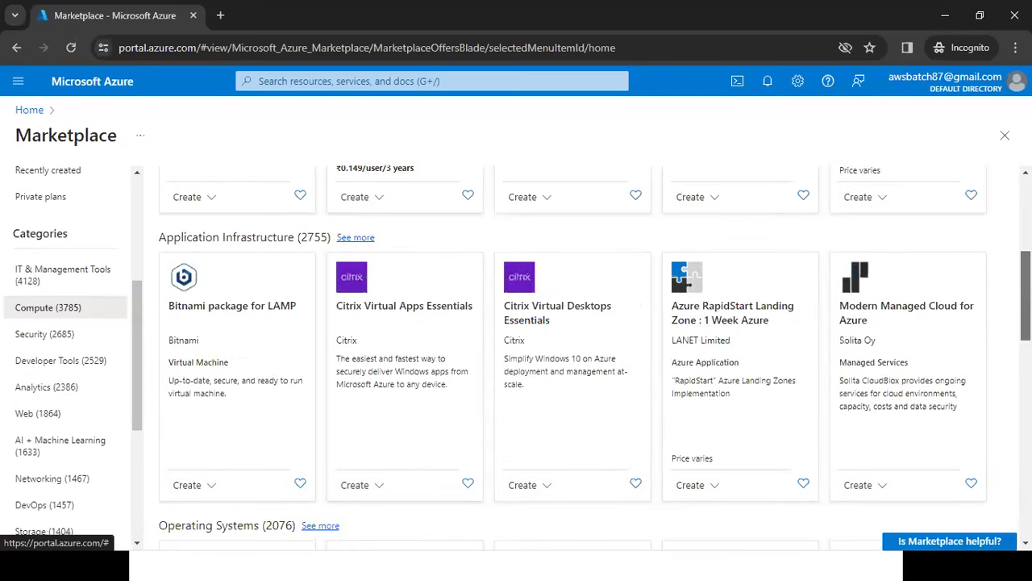
pyautogui.scroll(-5, 581, 363)
pyautogui.scroll(-5, 580, 363)
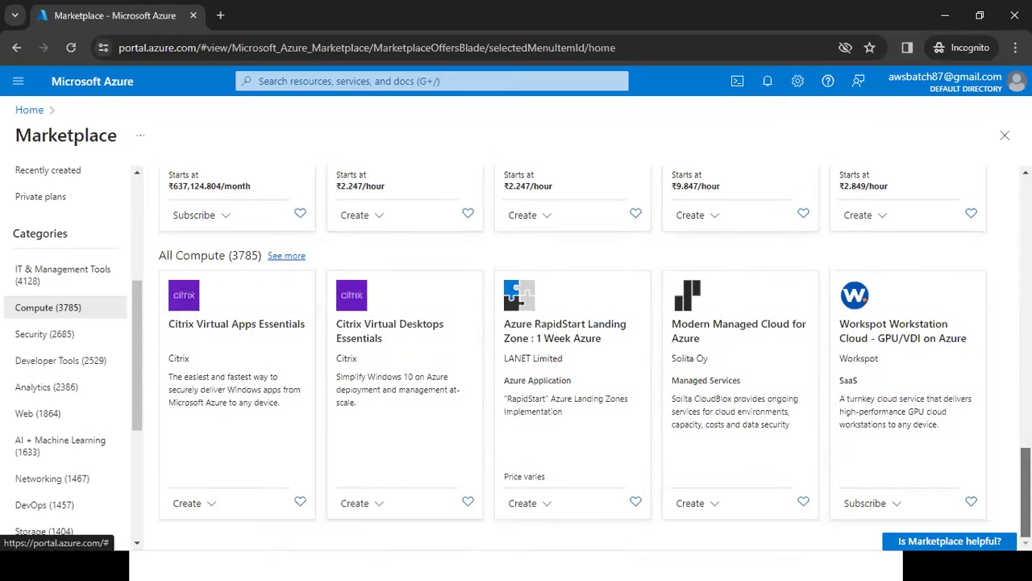
pyautogui.scroll(10, 581, 363)
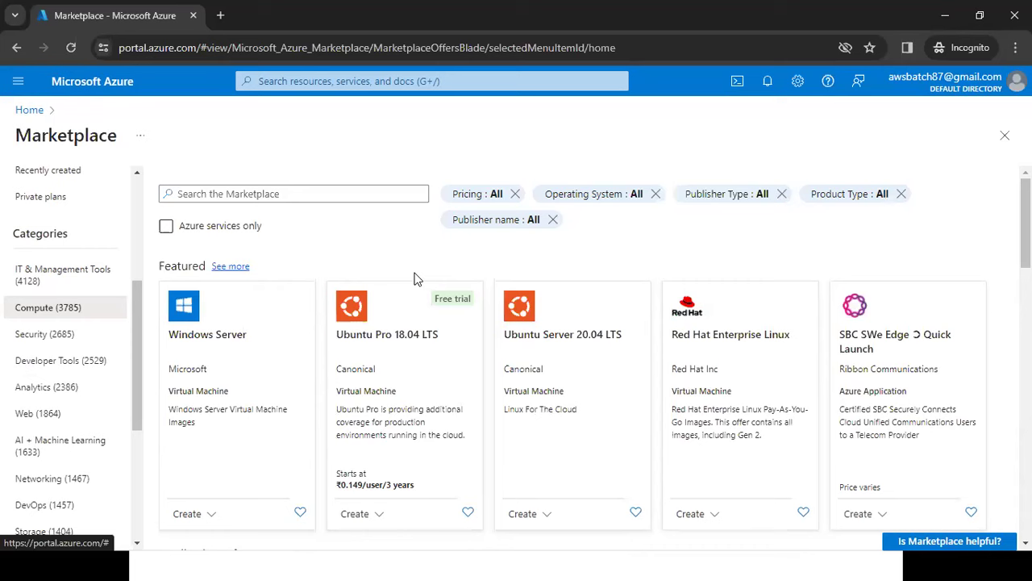
# Step: Limit the Compute results to Azure services only and scroll to the pagination
pyautogui.click(167, 229)
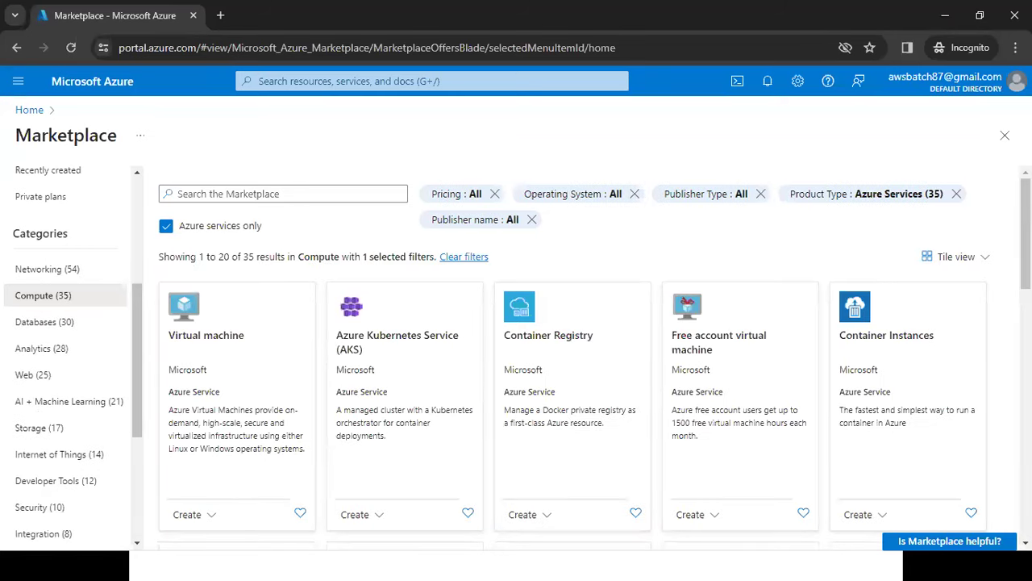
pyautogui.scroll(-1, 594, 357)
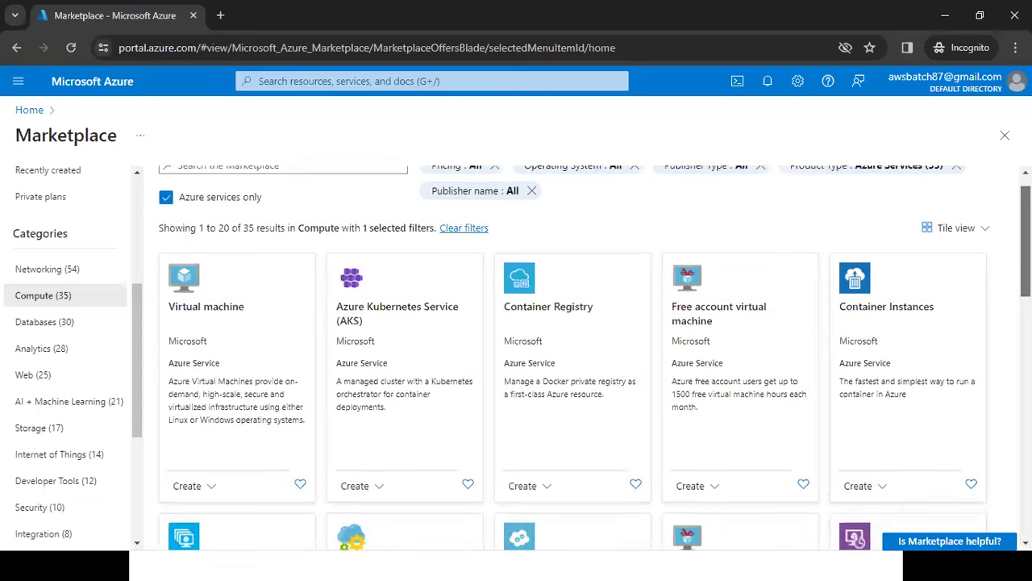
pyautogui.scroll(-2, 572, 355)
pyautogui.scroll(-2, 573, 355)
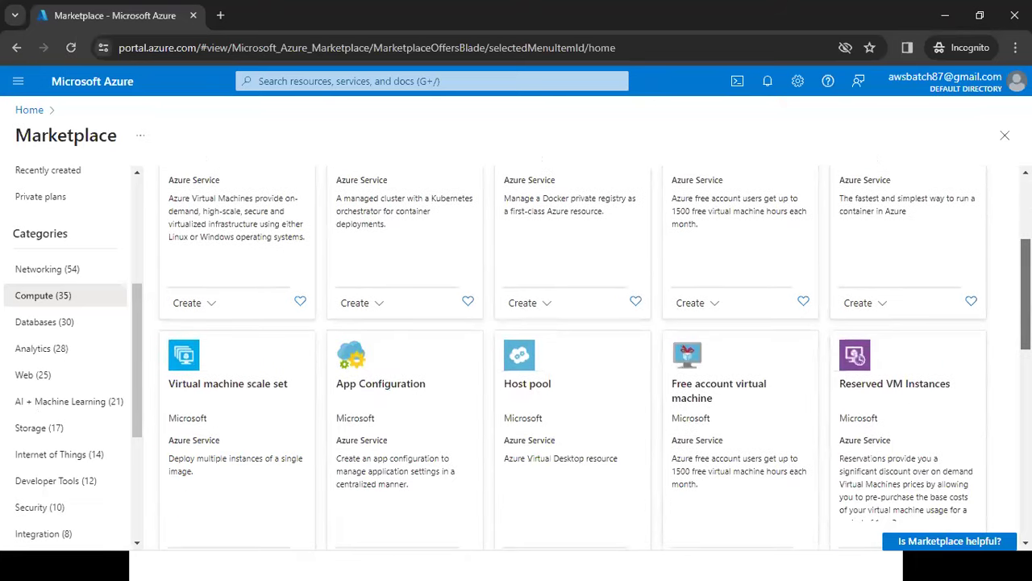
pyautogui.scroll(-2, 573, 355)
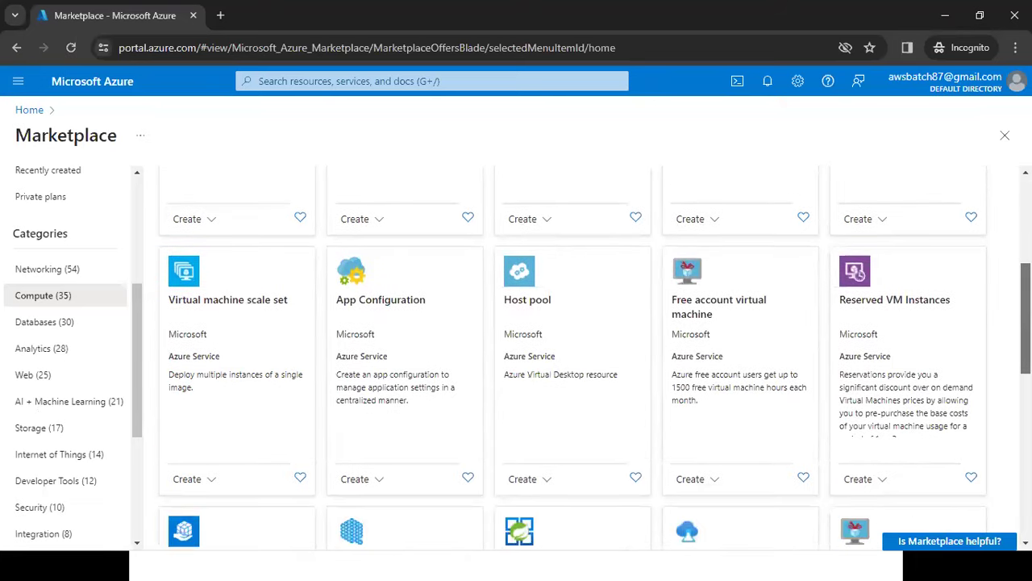
pyautogui.scroll(-4, 572, 355)
pyautogui.scroll(-3, 573, 355)
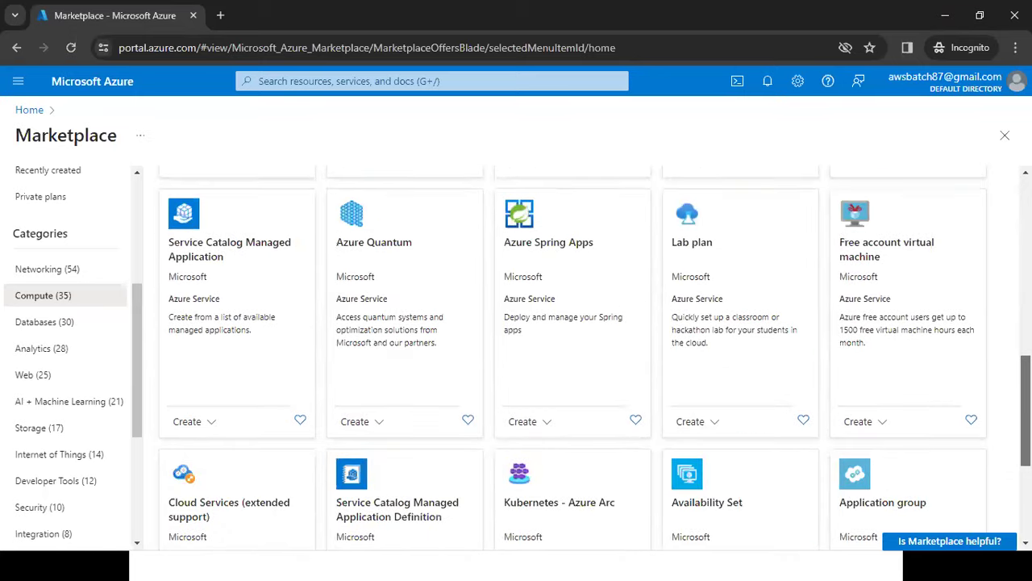
pyautogui.scroll(-3, 573, 355)
pyautogui.scroll(-2, 573, 355)
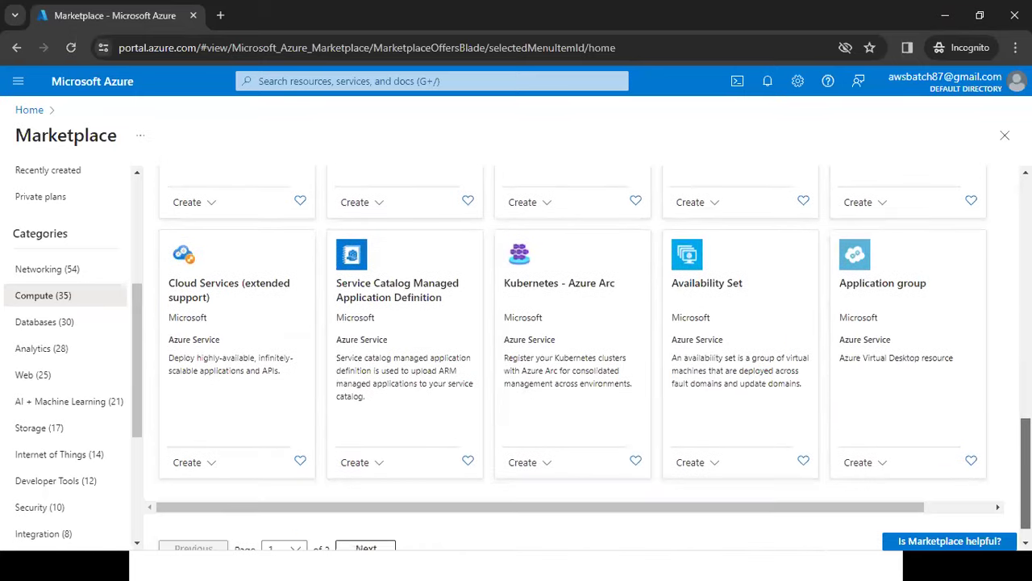
pyautogui.scroll(-1, 422, 540)
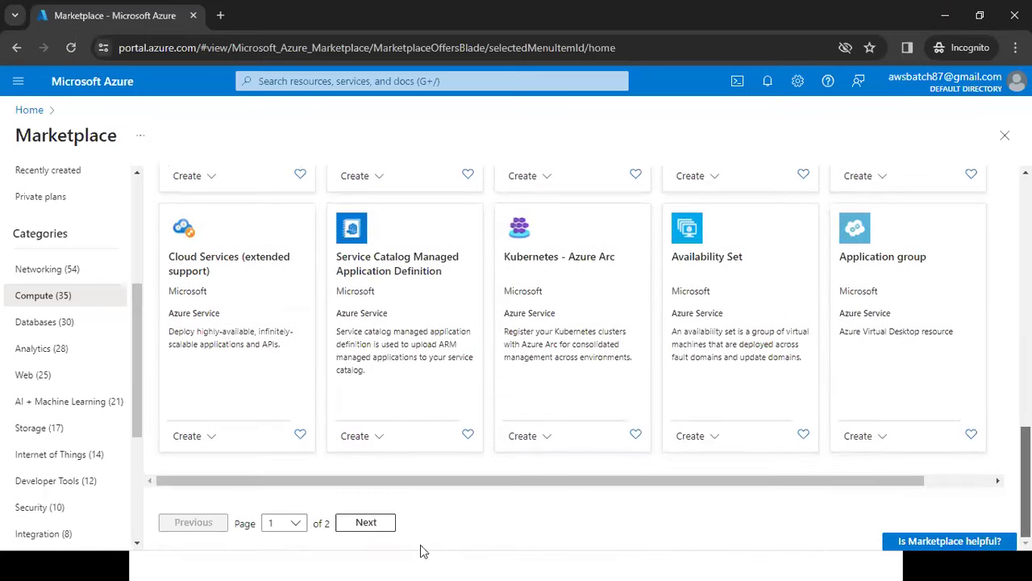
# Step: Go to page 2 of the results, showing offers 21 to 35 of 35
pyautogui.click(365, 523)
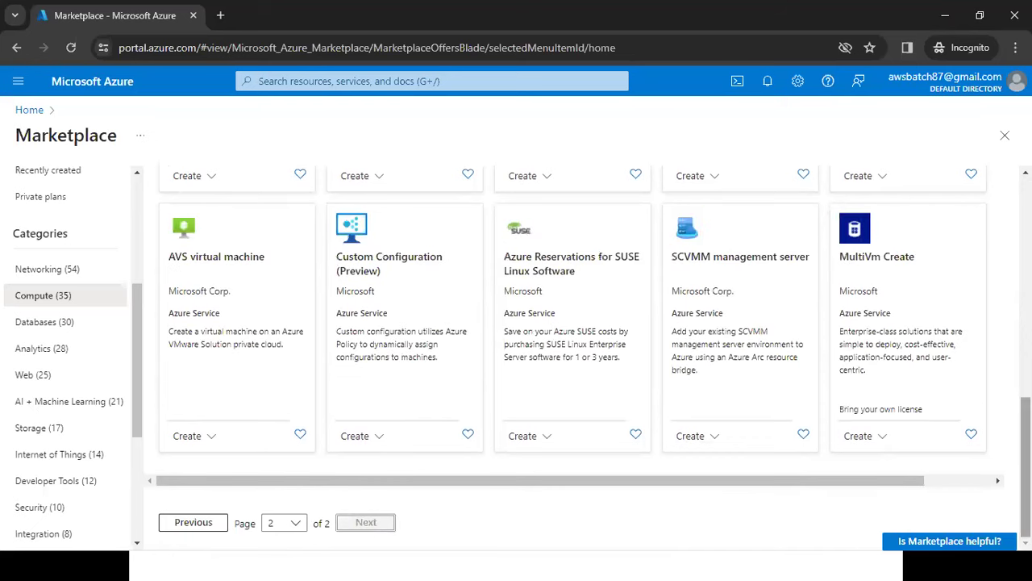
pyautogui.scroll(3, 572, 355)
pyautogui.scroll(3, 572, 355)
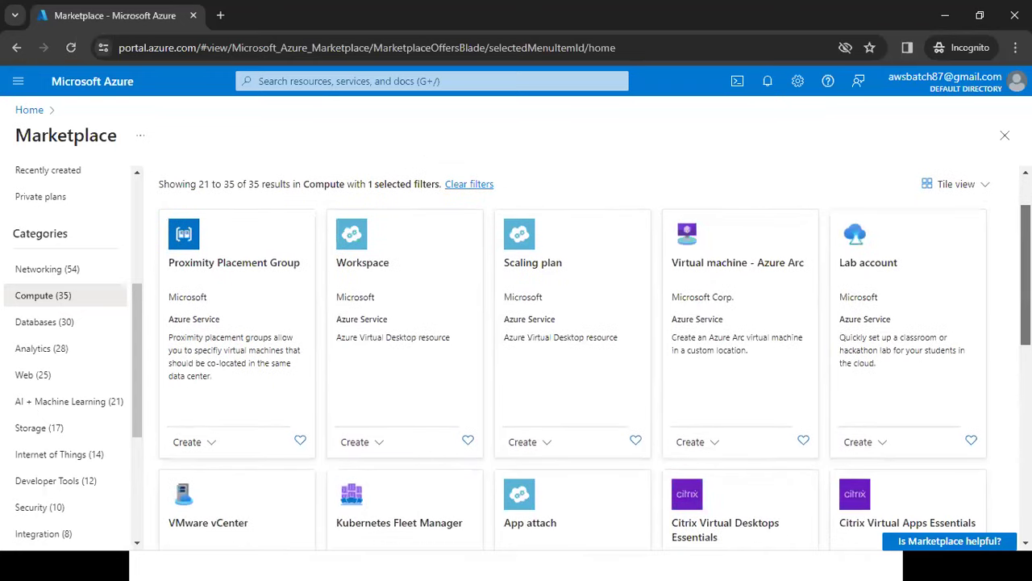
pyautogui.scroll(-7, 573, 273)
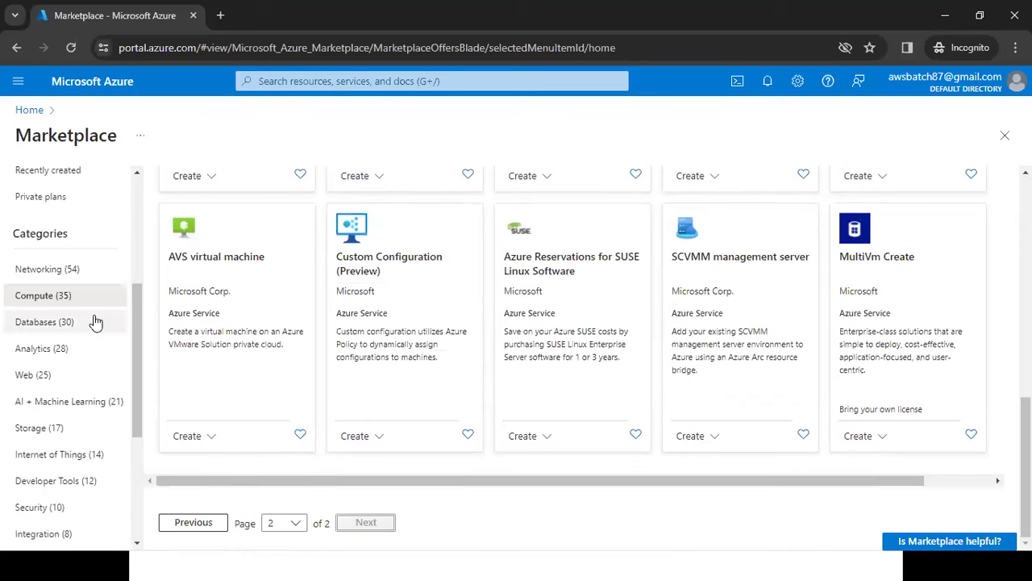
# Step: Browse the Storage category's offers, then clear the 'Azure services only' filter
pyautogui.click(39, 435)
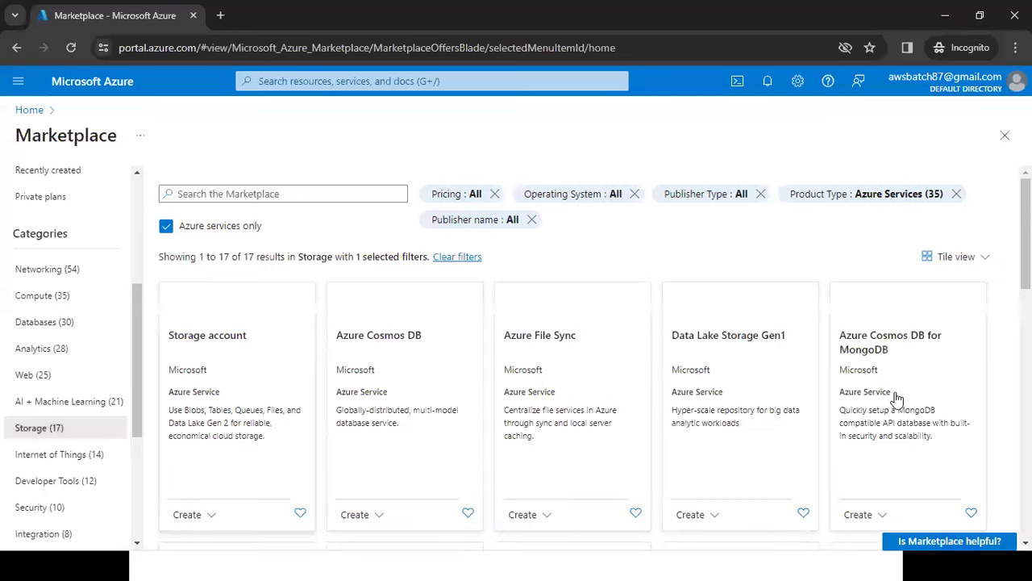
pyautogui.scroll(-1, 573, 355)
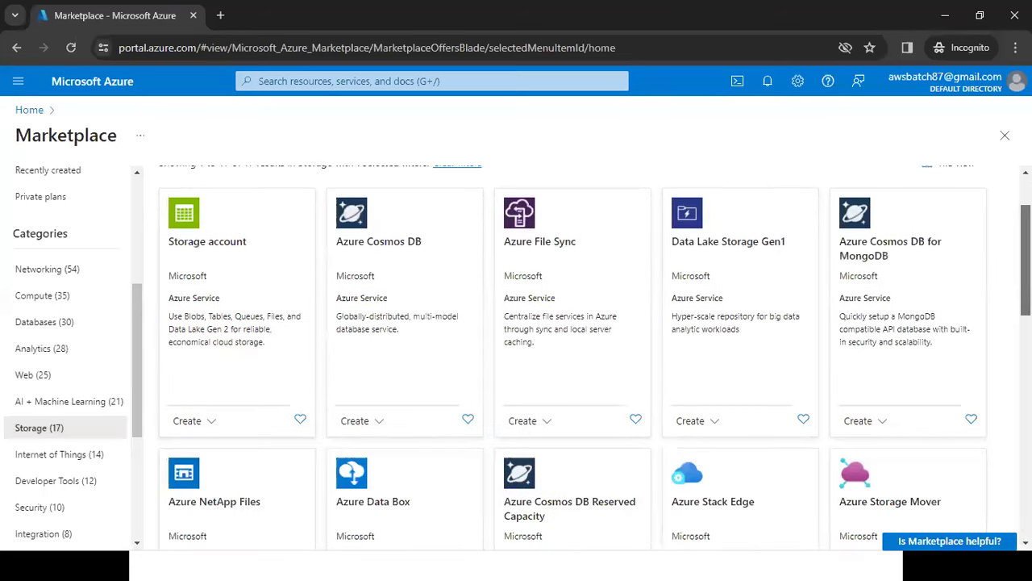
pyautogui.scroll(-2, 573, 355)
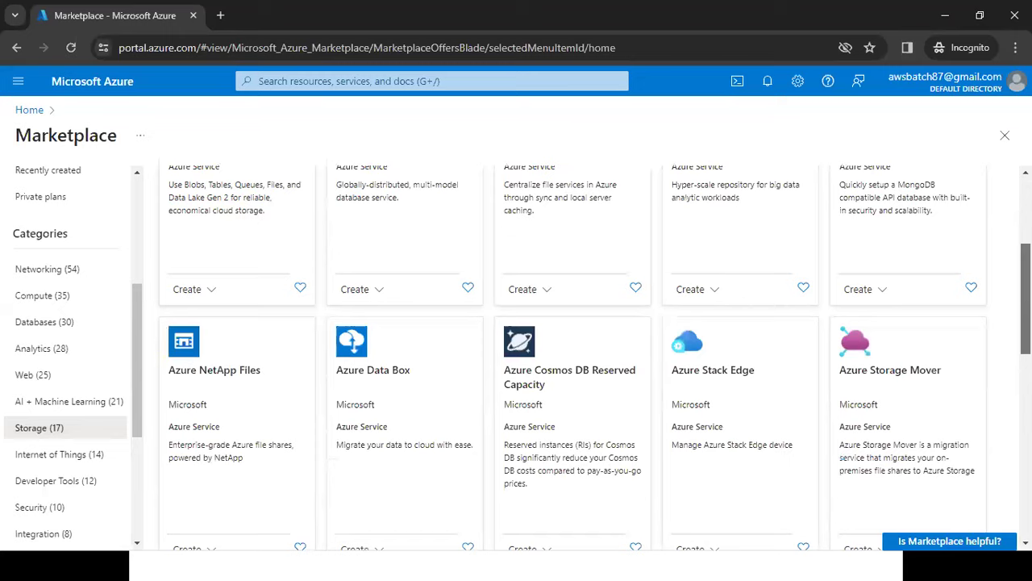
pyautogui.scroll(-2, 573, 355)
pyautogui.scroll(-3, 573, 354)
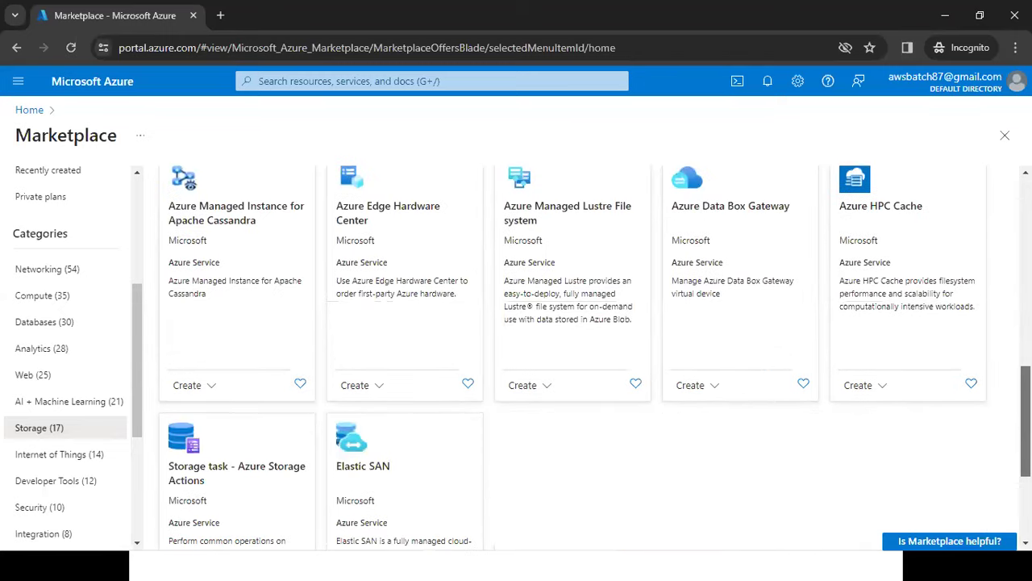
pyautogui.scroll(-3, 573, 355)
pyautogui.scroll(1, 572, 355)
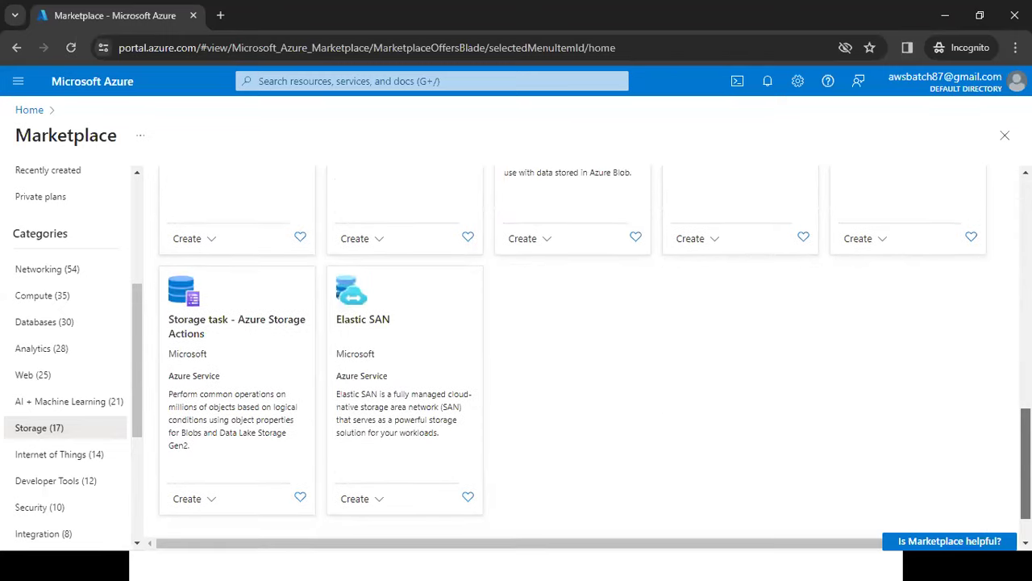
pyautogui.scroll(7, 486, 267)
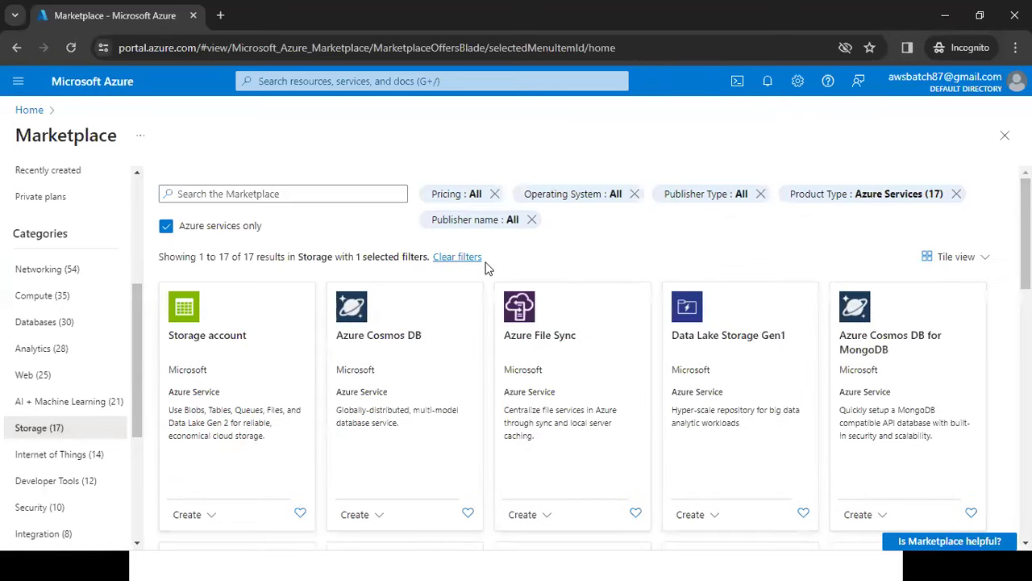
pyautogui.click(207, 211)
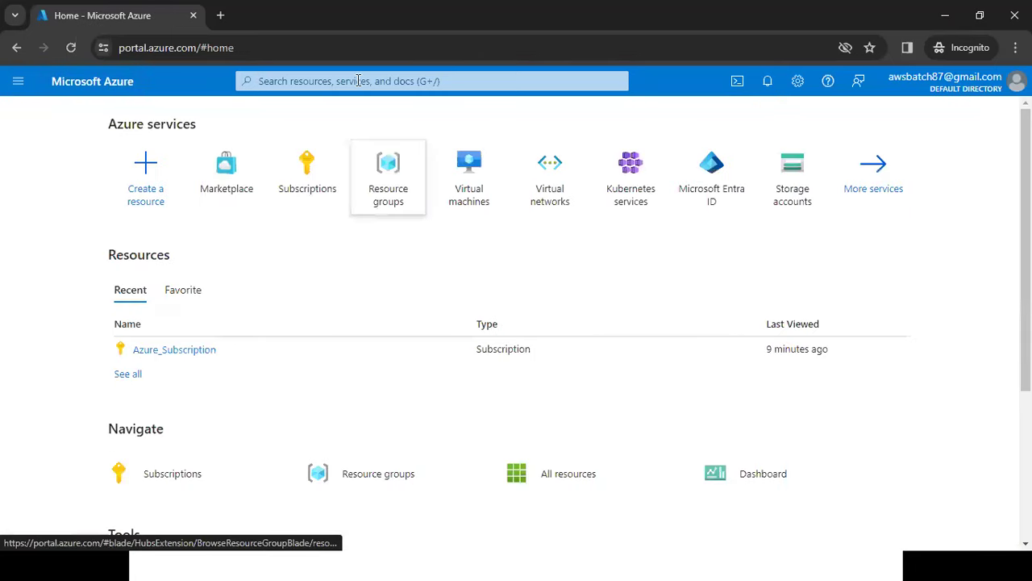
# Step: Search the portal for 'mysql', then dismiss the search suggestions
pyautogui.click(358, 81)
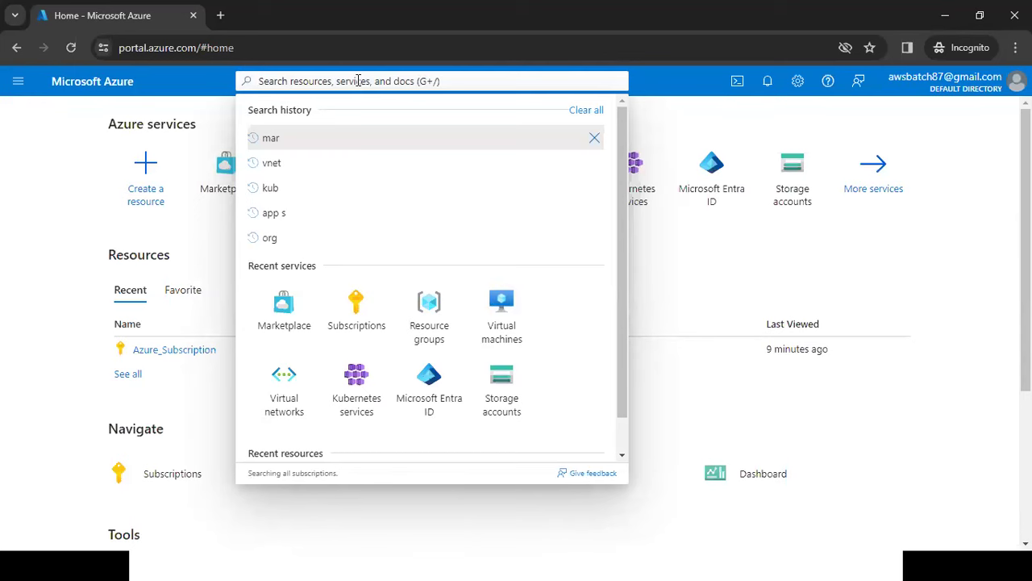
pyautogui.write('mysql')
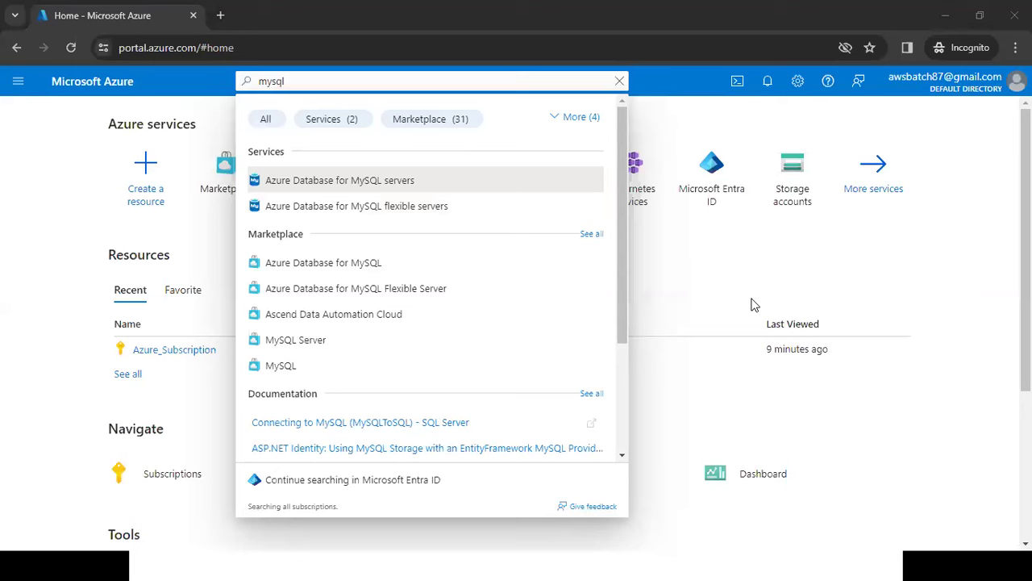
pyautogui.click(948, 316)
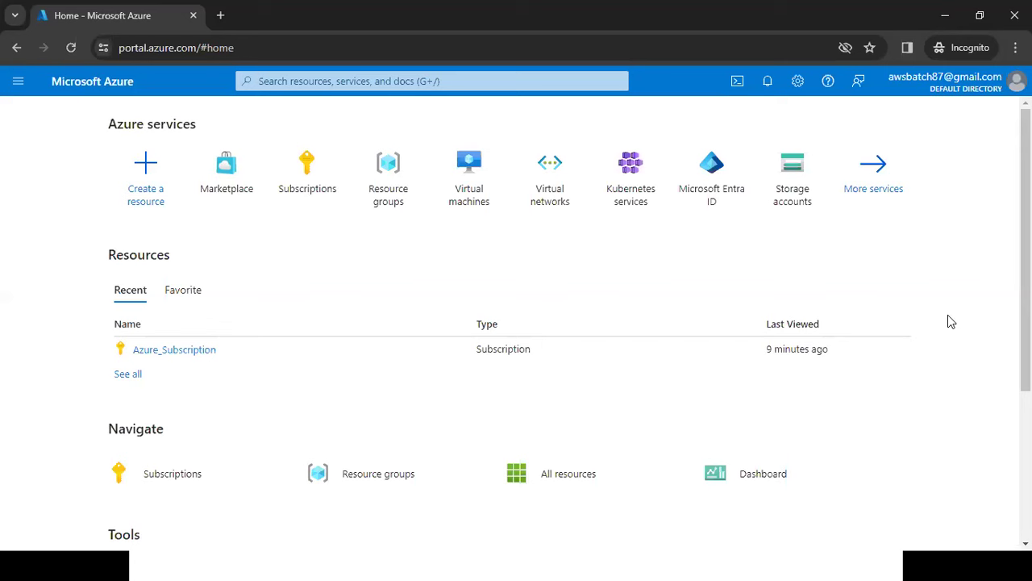
# Step: Bring the Marketplace presentation forward in PowerPoint and exit the slide show
pyautogui.press('super')
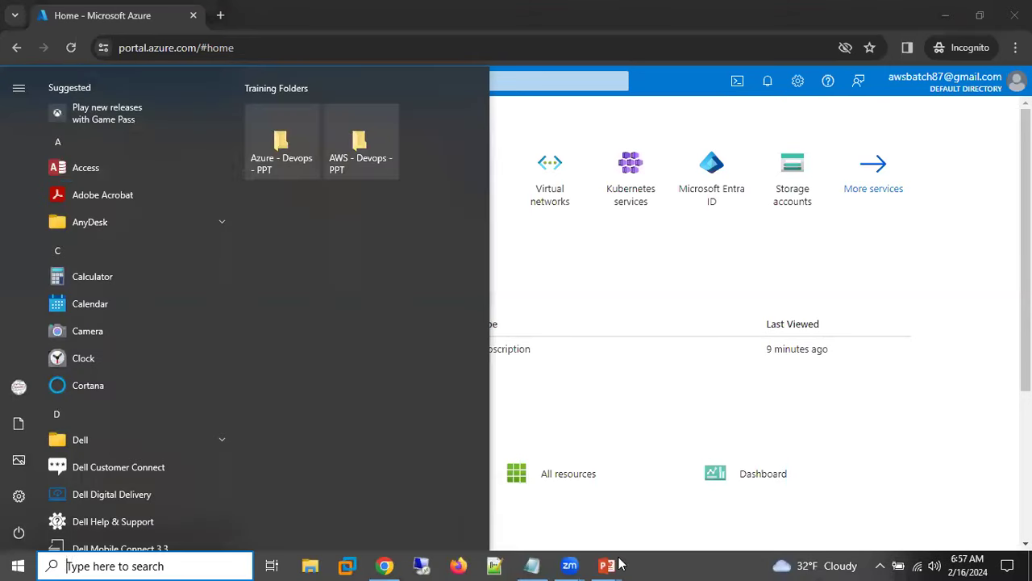
pyautogui.moveTo(619, 564)
pyautogui.click(693, 500)
pyautogui.press('Escape')
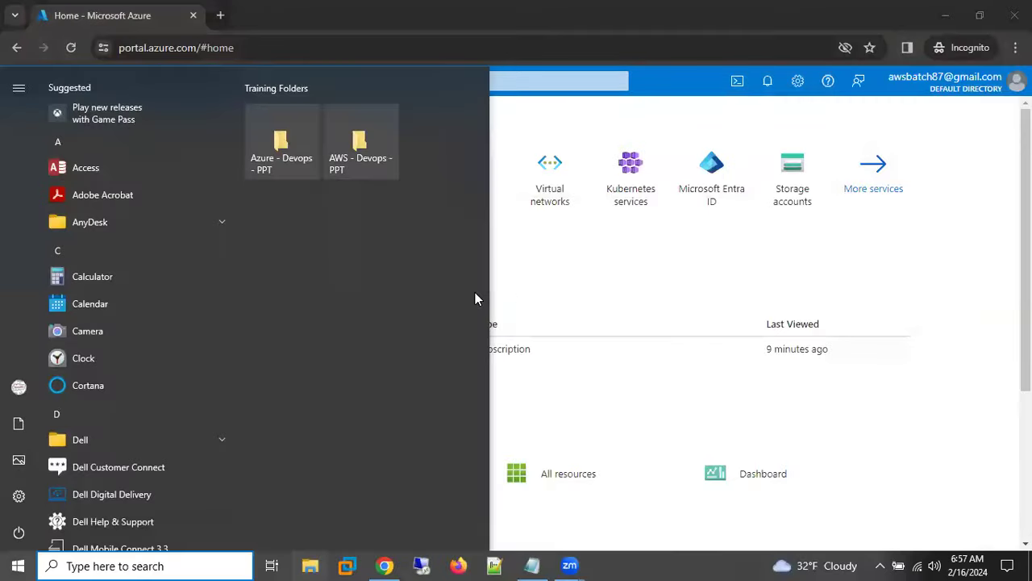
# Step: Open '04. Azure Administrator Associate - Subscription' from the Azure - Administrator Associate - PPT folder
pyautogui.press('Escape')
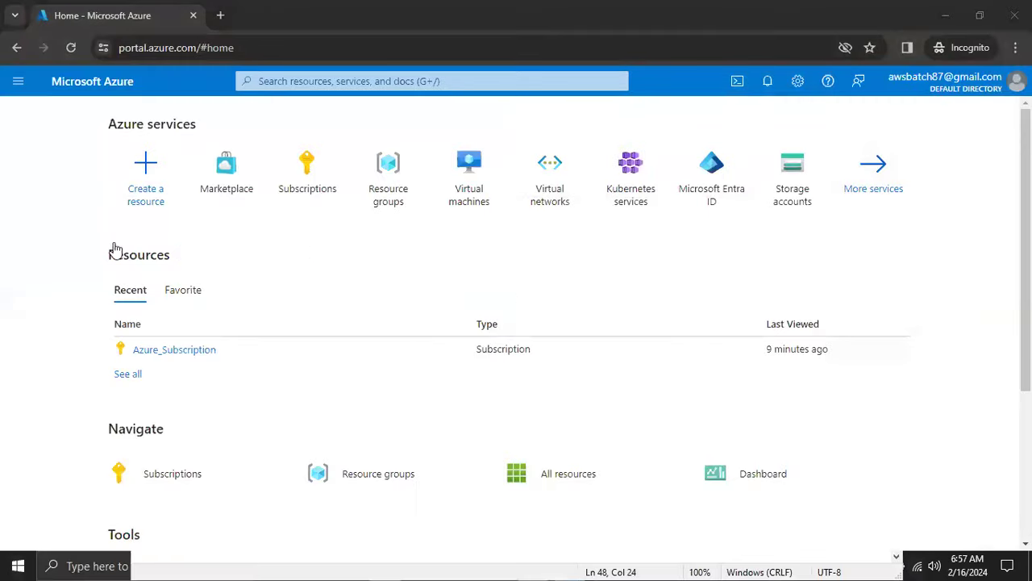
pyautogui.hotkey('alt', 'Tab')
pyautogui.click(66, 275)
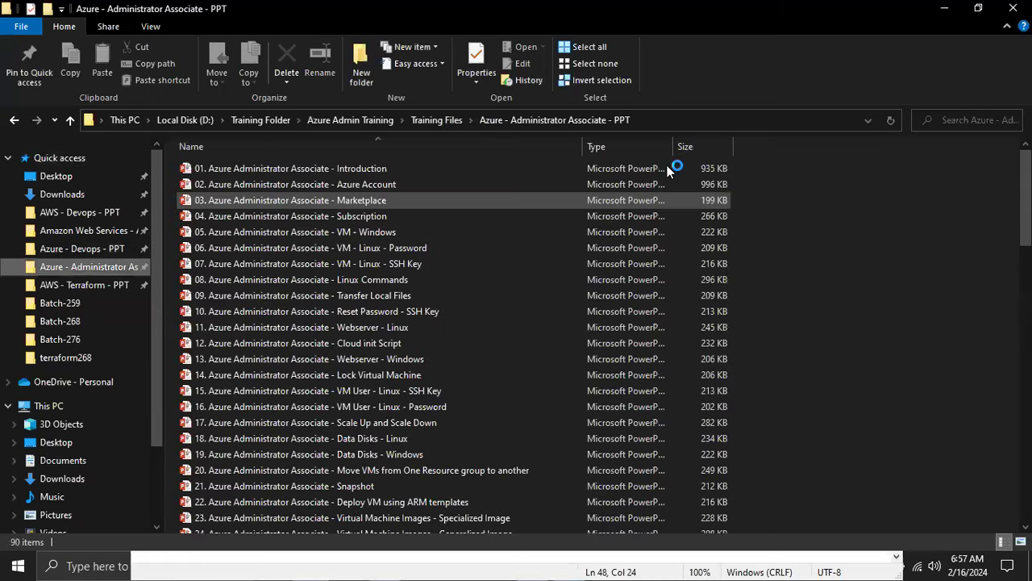
pyautogui.doubleClick(241, 216)
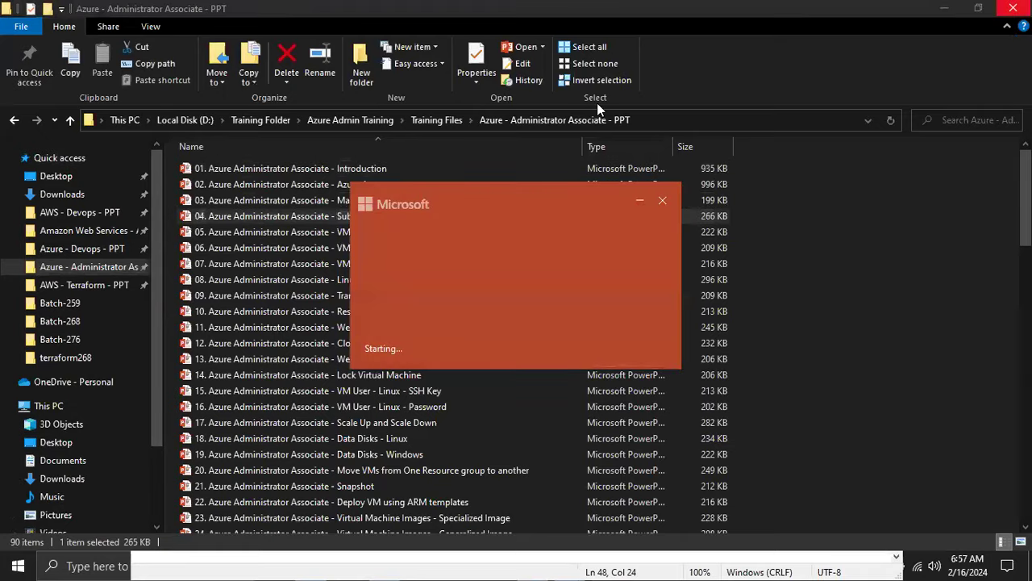
pyautogui.hotkey('alt', 'Tab')
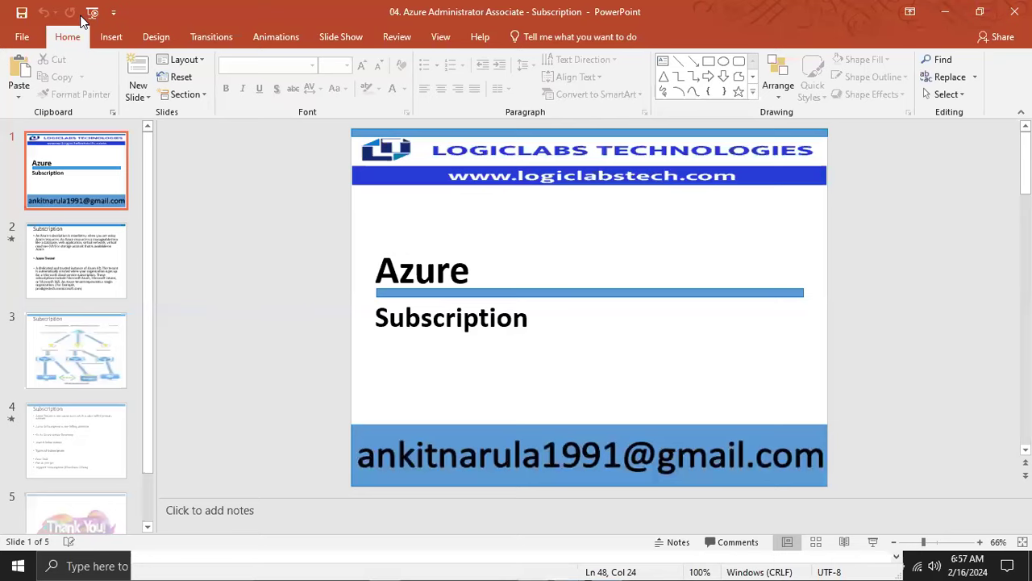
# Step: Start the Subscription deck from the beginning, then open Subscriptions in the Azure portal
pyautogui.click(92, 13)
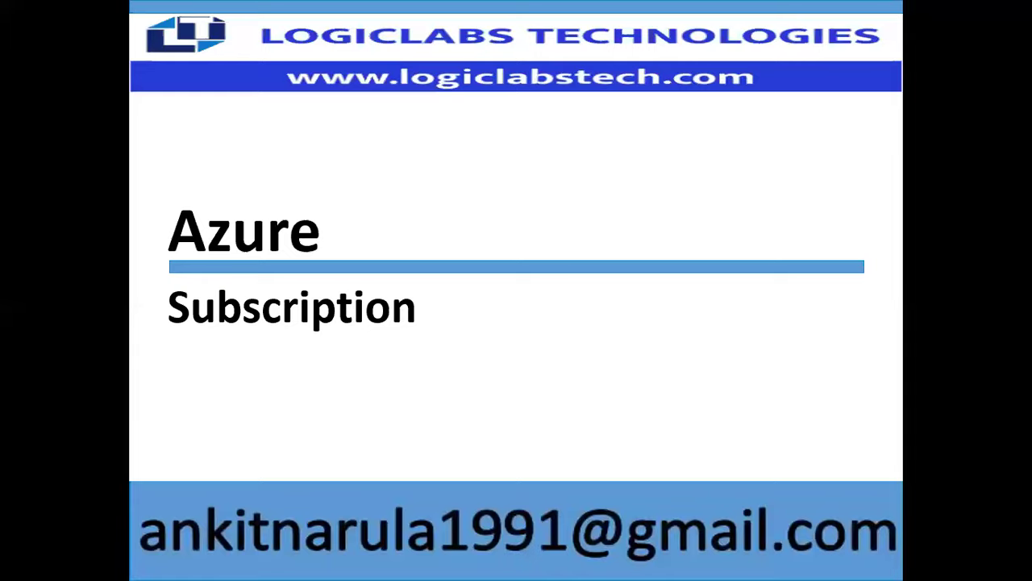
pyautogui.hotkey('alt', 'Tab')
pyautogui.press('Tab')
pyautogui.press('Tab')
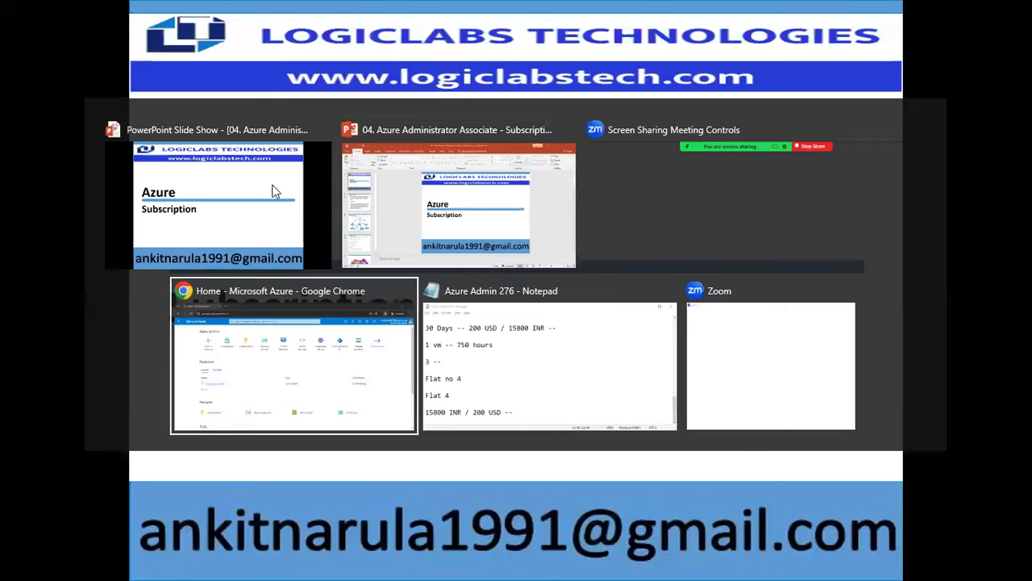
pyautogui.click(206, 392)
pyautogui.click(166, 473)
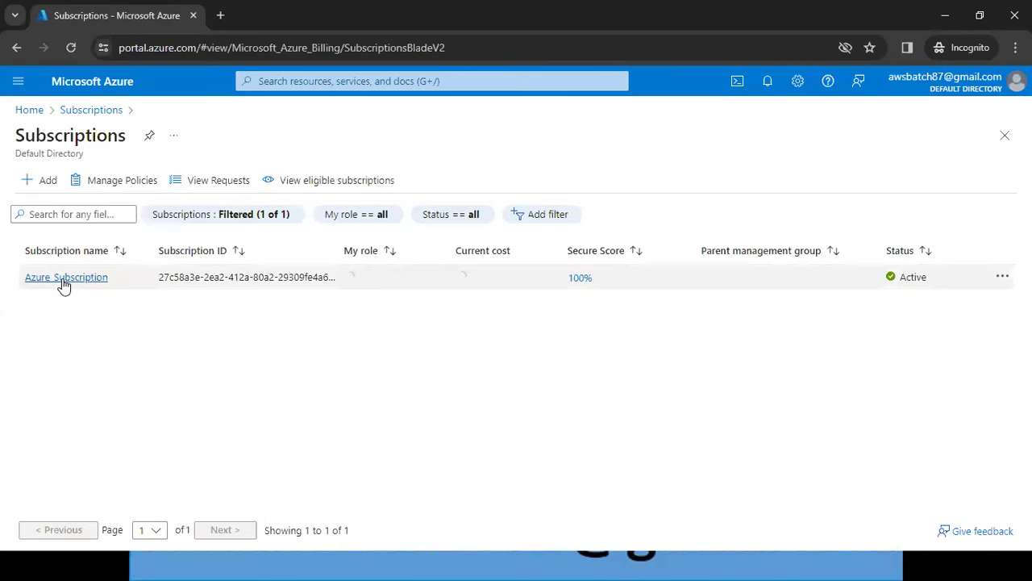
# Step: Open Azure_Subscription with the list collapsed, then reveal the Azure Tenant bullet in the slide show
pyautogui.click(64, 283)
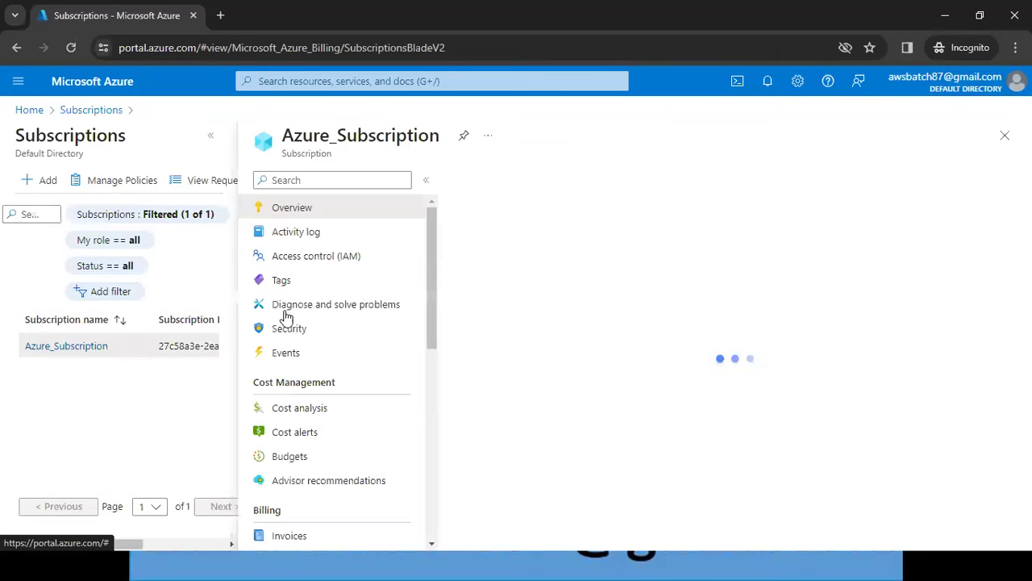
pyautogui.click(209, 139)
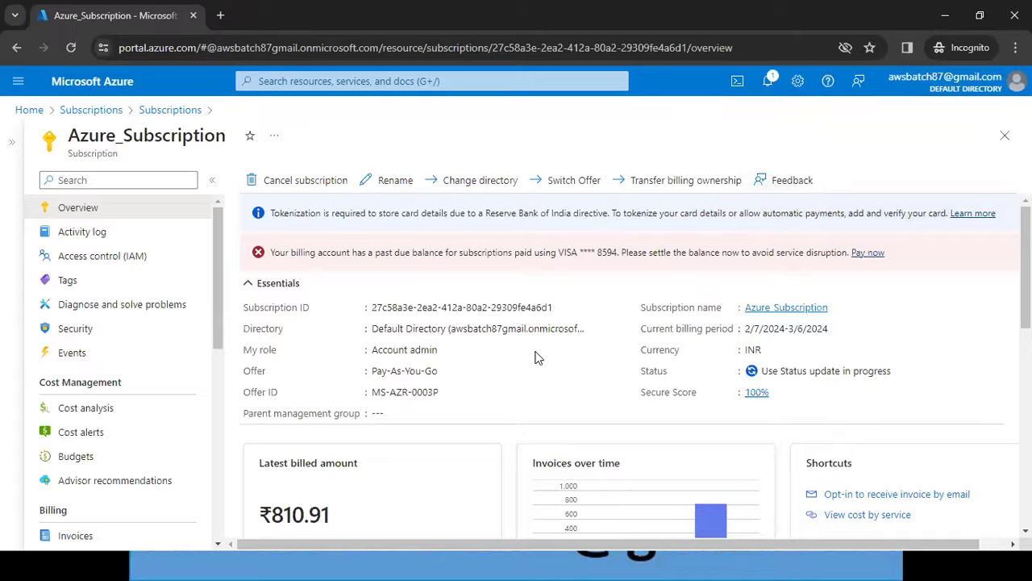
pyautogui.hotkey('alt', 'Tab')
pyautogui.click(596, 281)
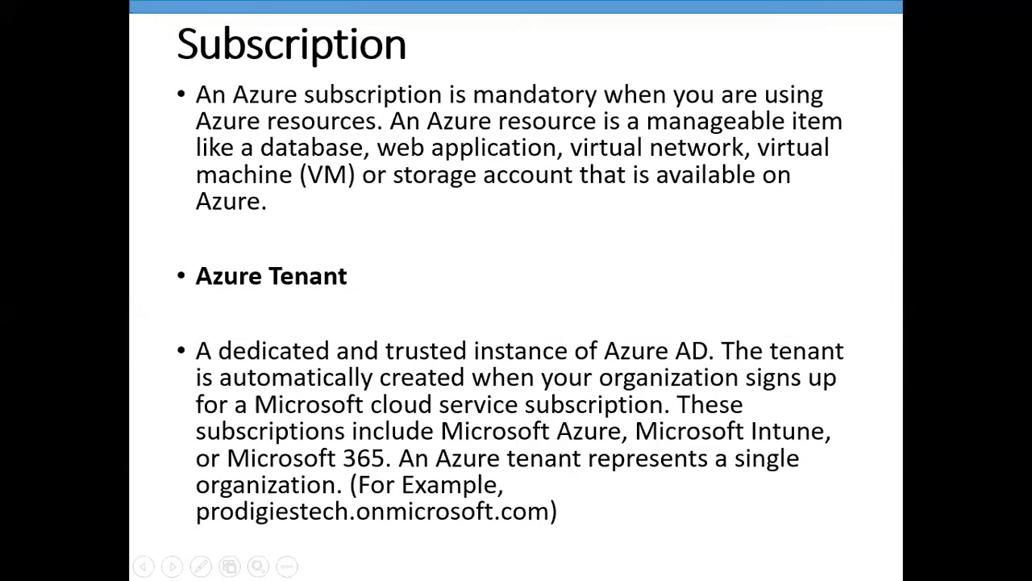
# Step: Show the tenant and subscription hierarchy diagram, step back a slide, and switch to the browser
pyautogui.click(478, 321)
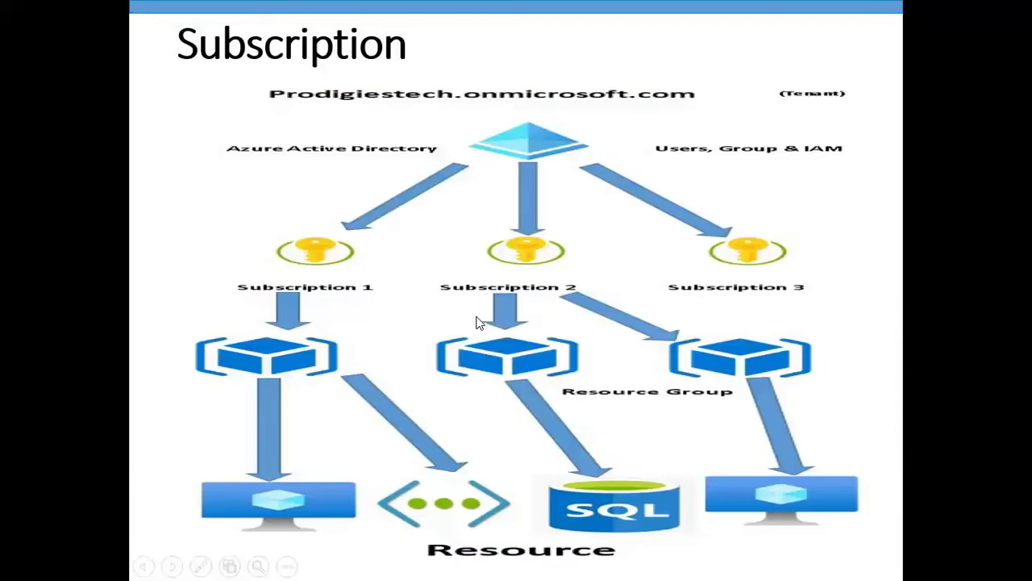
pyautogui.scroll(1, 467, 290)
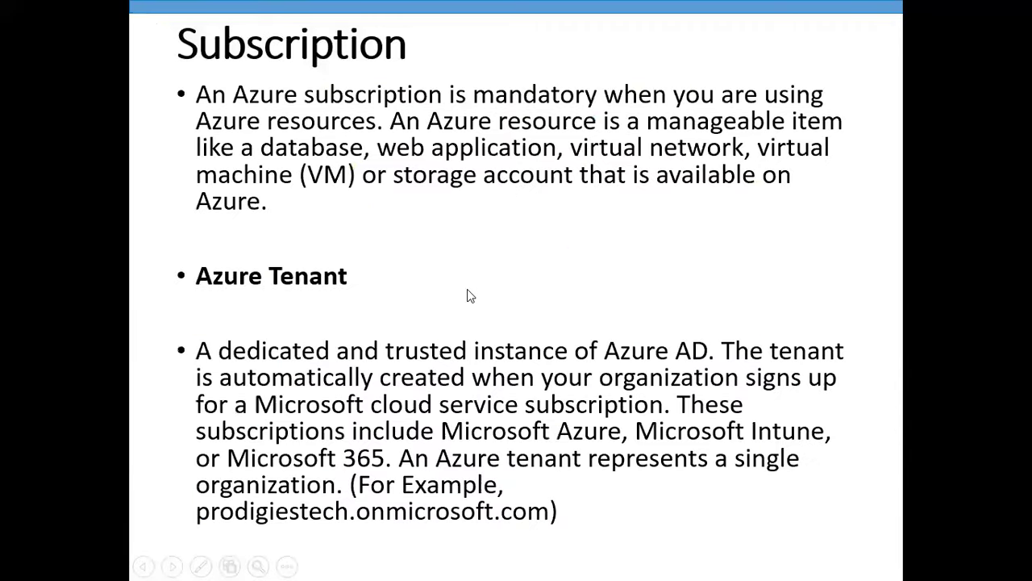
pyautogui.hotkey('alt', 'Tab')
pyautogui.hotkey('alt', 'Tab')
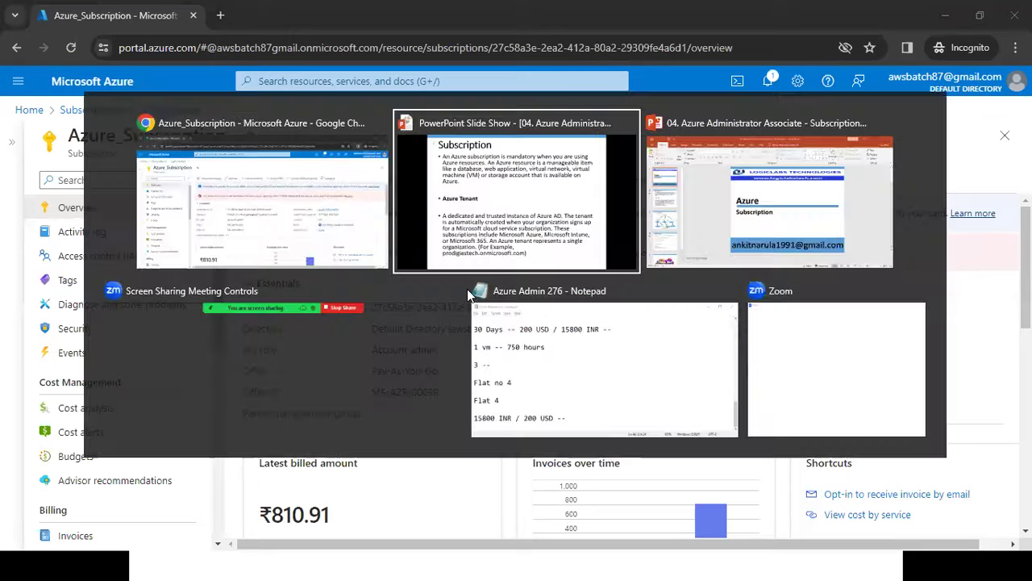
pyautogui.press('Tab')
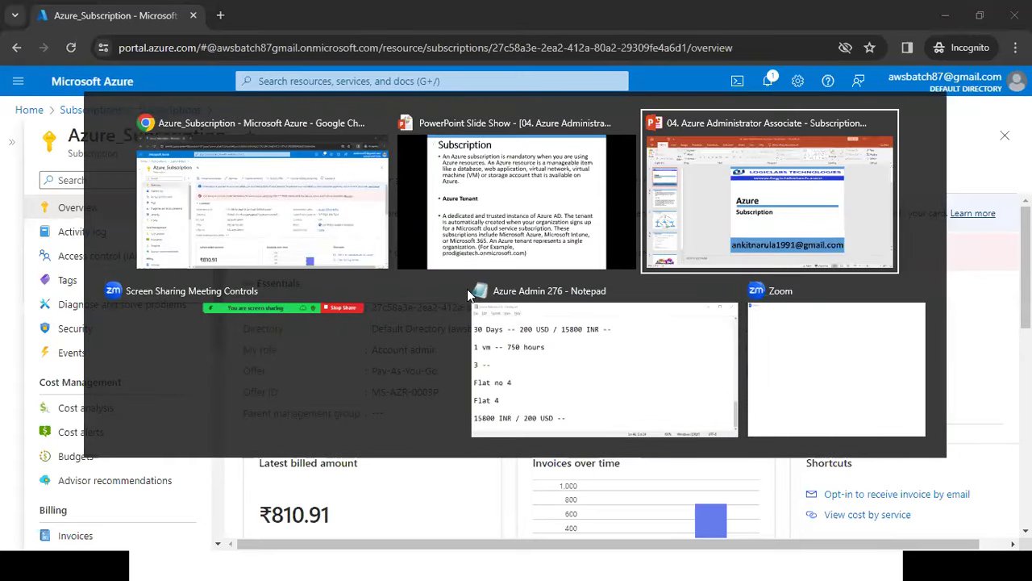
pyautogui.hotkey('shift', 'Tab')
pyautogui.hotkey('shift', 'Tab')
# Step: Go from the Azure_Subscription overview back to the Azure portal home page
pyautogui.click(282, 135)
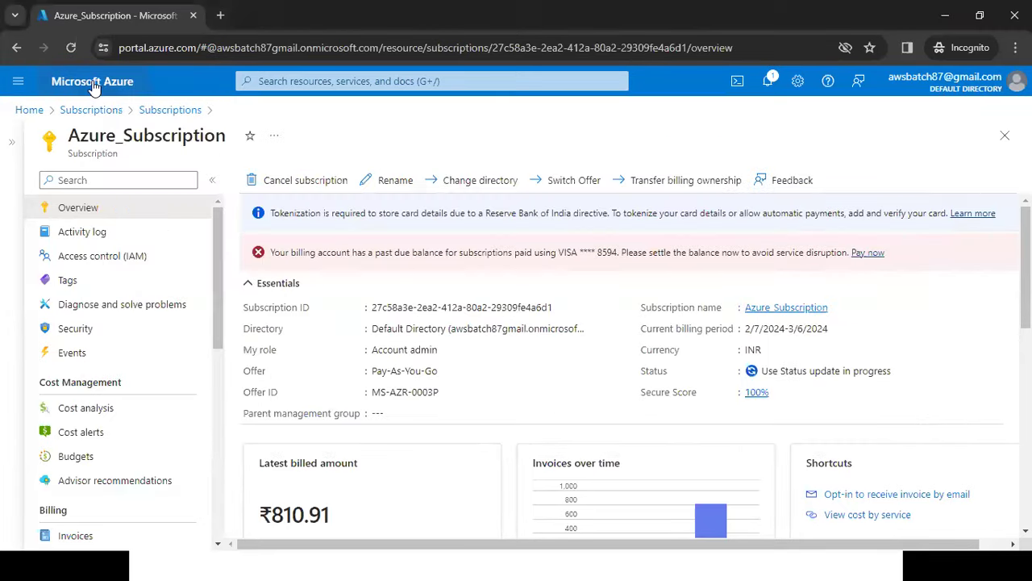
pyautogui.click(93, 83)
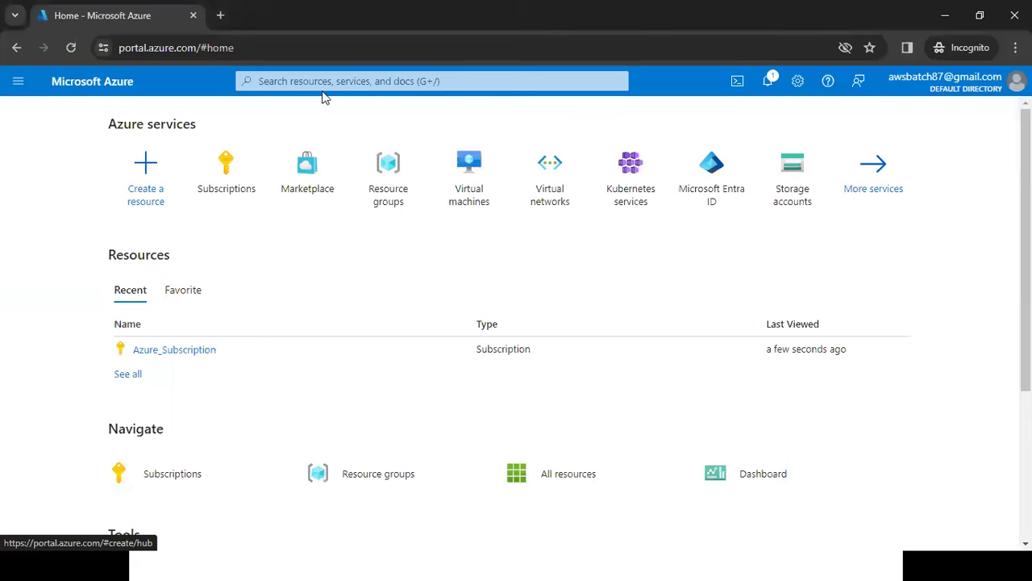
pyautogui.moveTo(708, 184)
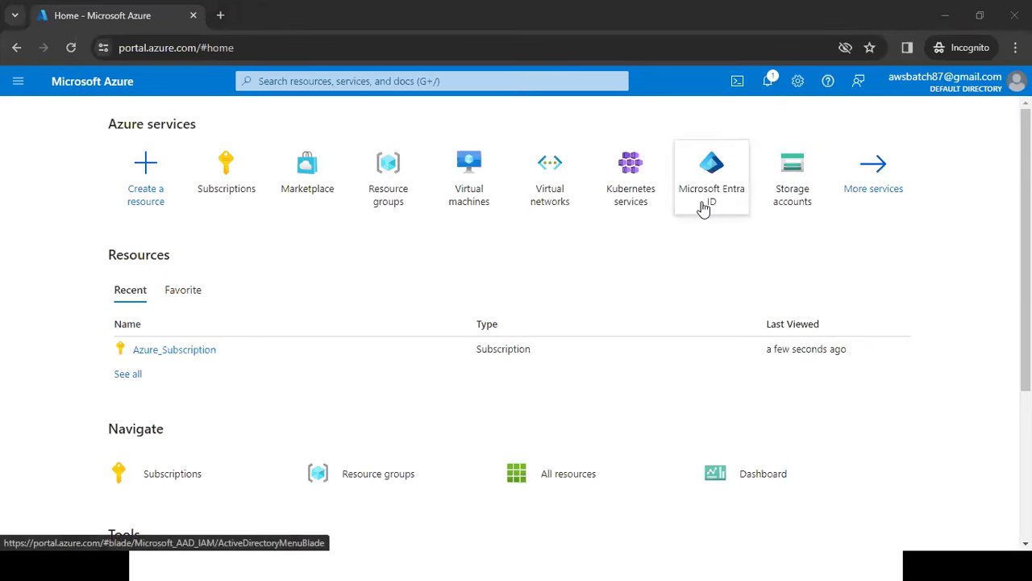
pyautogui.moveTo(705, 207)
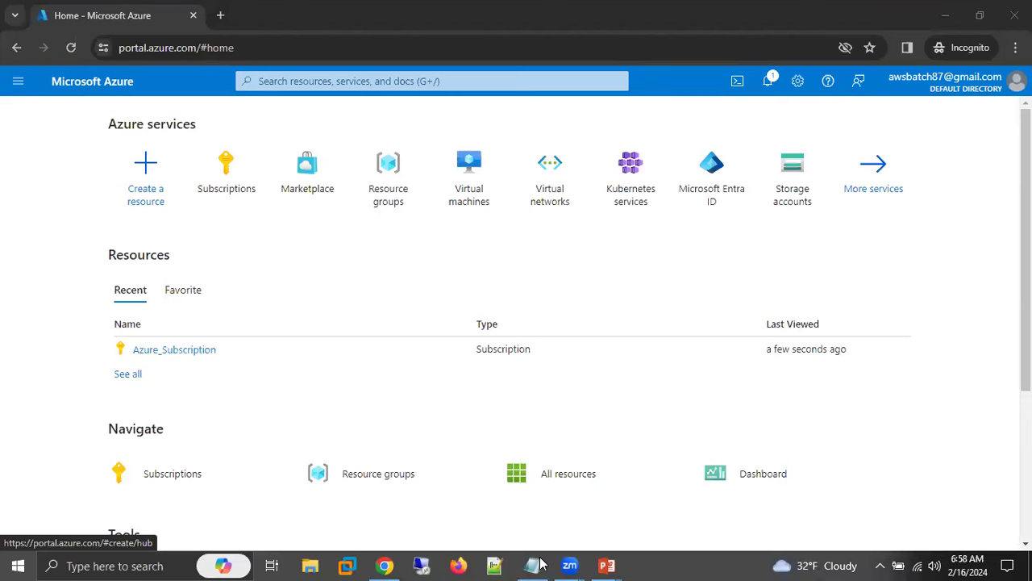
# Step: Copy the Google Drive course link from the Azure Admin 276 notes and load it in a new Chrome tab
pyautogui.click(542, 563)
pyautogui.press('Up')
pyautogui.press('Up')
pyautogui.press('Up')
pyautogui.press('Up')
pyautogui.press('Up')
pyautogui.press('Up')
pyautogui.press('Up')
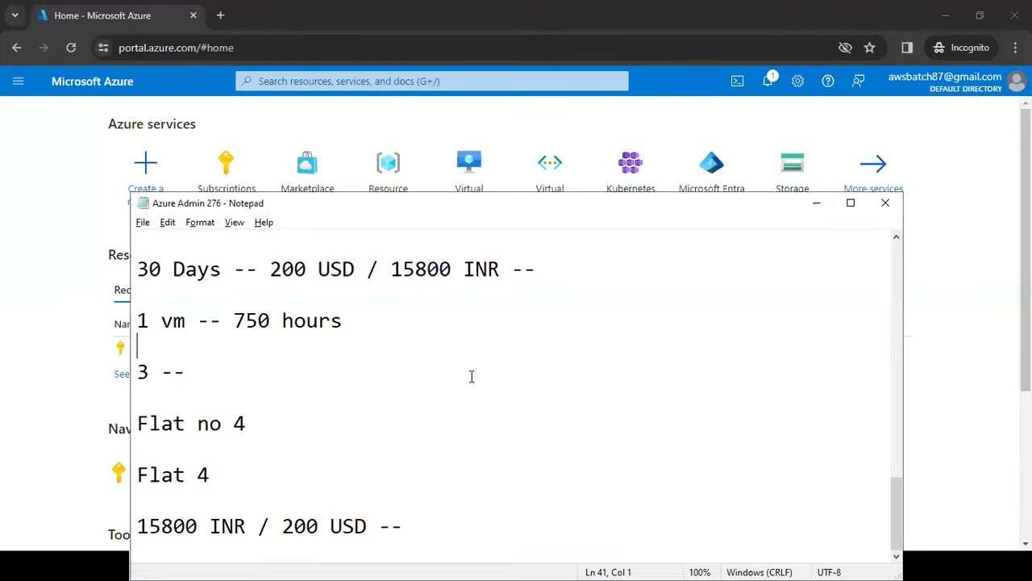
pyautogui.press('Up')
pyautogui.press('Up')
pyautogui.press('Up')
pyautogui.press('Up')
pyautogui.press('Up')
pyautogui.press('Up')
pyautogui.press('Up')
pyautogui.press('Up')
pyautogui.press('Up')
pyautogui.press('Up')
pyautogui.press('Up')
pyautogui.press('Up')
pyautogui.press('Up')
pyautogui.press('Up')
pyautogui.press('Up')
pyautogui.press('Up')
pyautogui.press('Up')
pyautogui.press('Up')
pyautogui.press('Up')
pyautogui.press('Up')
pyautogui.press('Up')
pyautogui.press('Up')
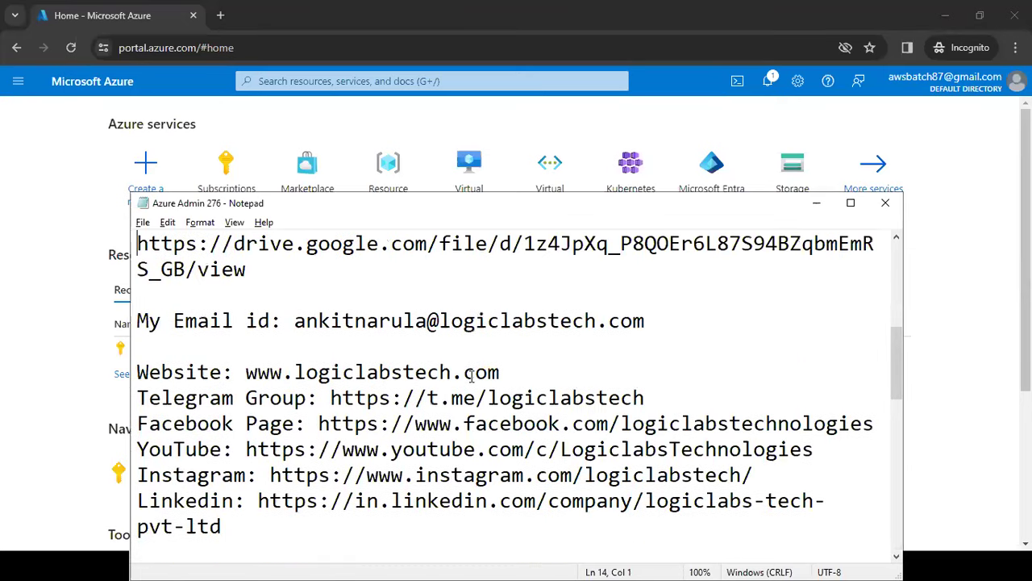
pyautogui.hotkey('shift', 'Down')
pyautogui.hotkey('shift', 'End')
pyautogui.hotkey('ctrl', 'c')
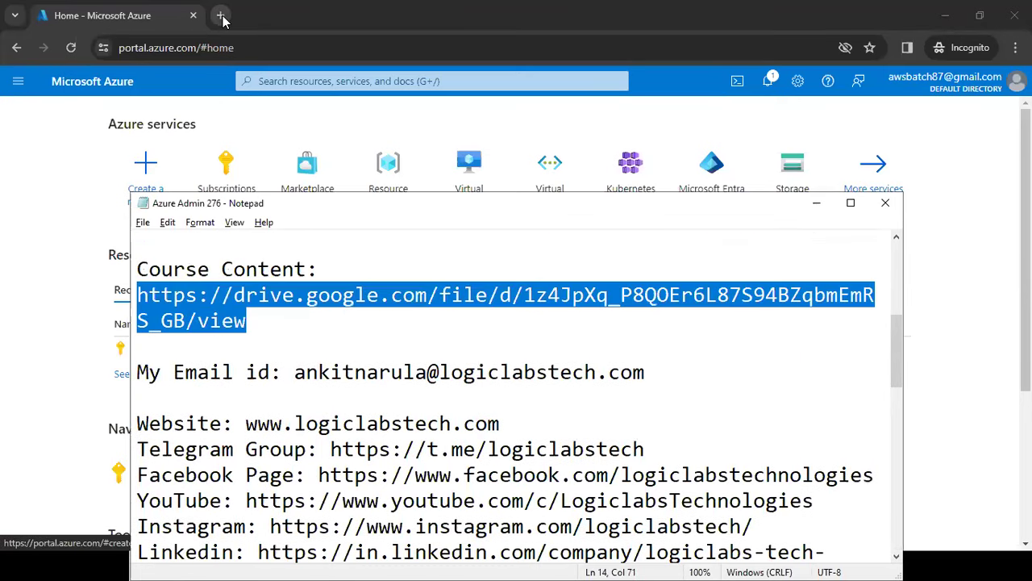
pyautogui.click(220, 19)
pyautogui.hotkey('ctrl', 'v')
pyautogui.press('Return')
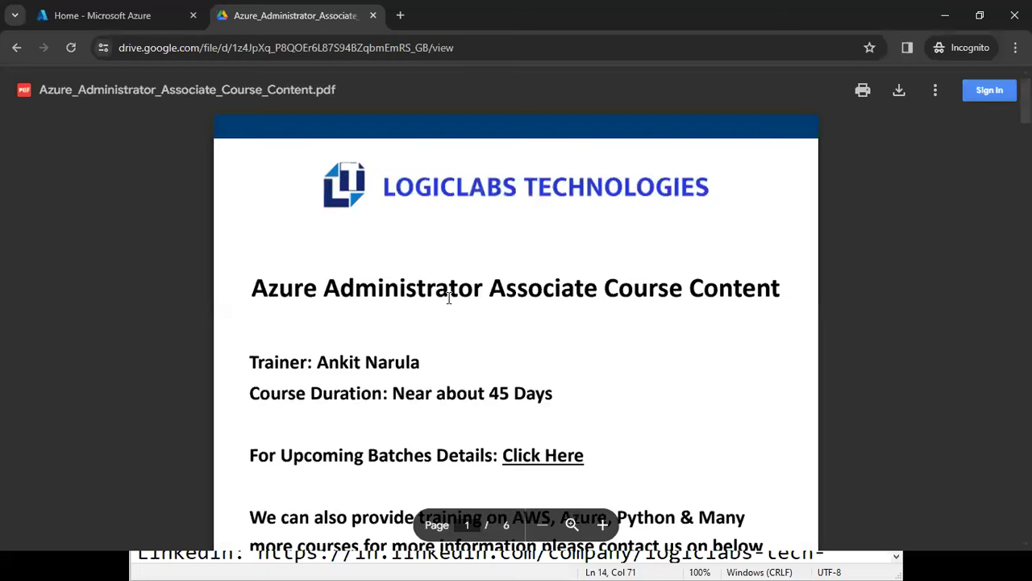
# Step: Scroll the course PDF to page 4 and highlight the Azure Active Directory heading
pyautogui.scroll(-6, 450, 298)
pyautogui.scroll(-10, 449, 298)
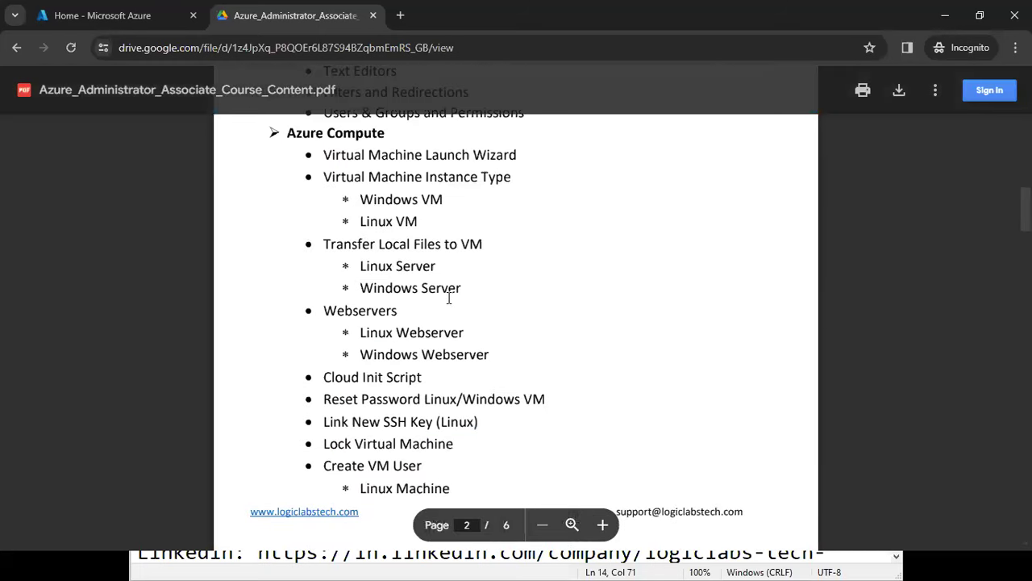
pyautogui.scroll(-10, 449, 297)
pyautogui.scroll(-3, 449, 298)
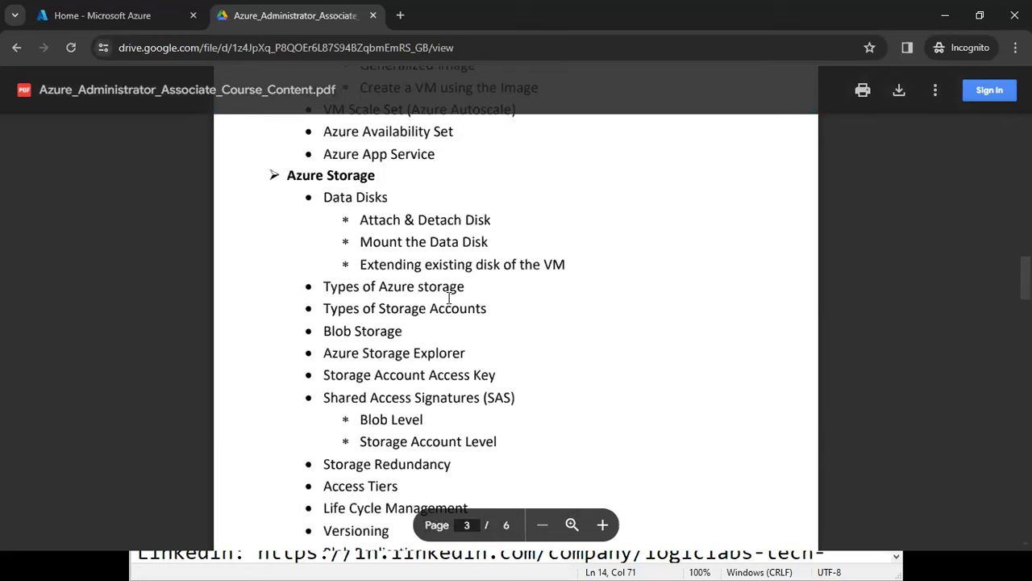
pyautogui.scroll(-6, 449, 298)
pyautogui.scroll(-3, 449, 297)
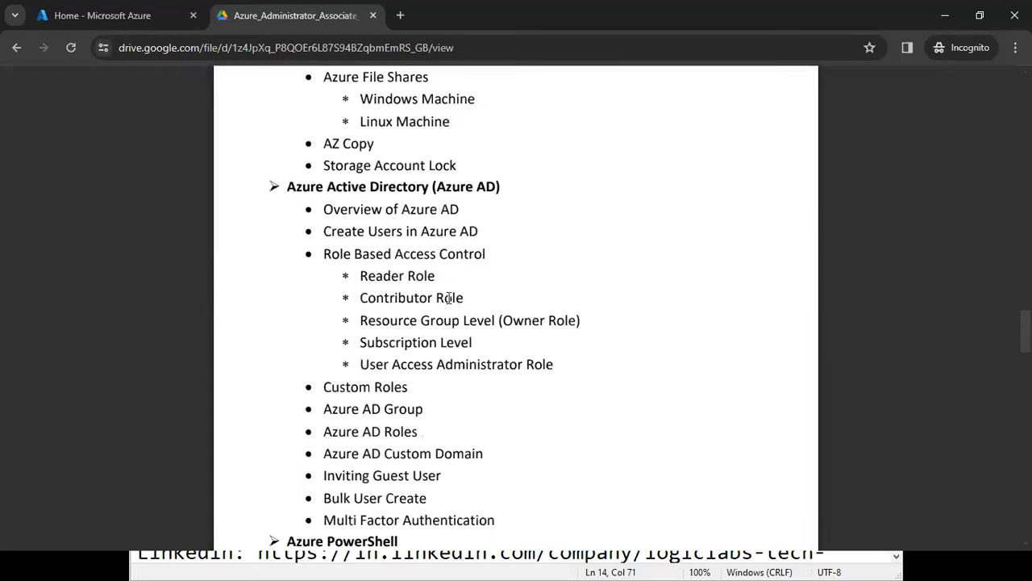
pyautogui.moveTo(286, 187); pyautogui.dragTo(429, 187)
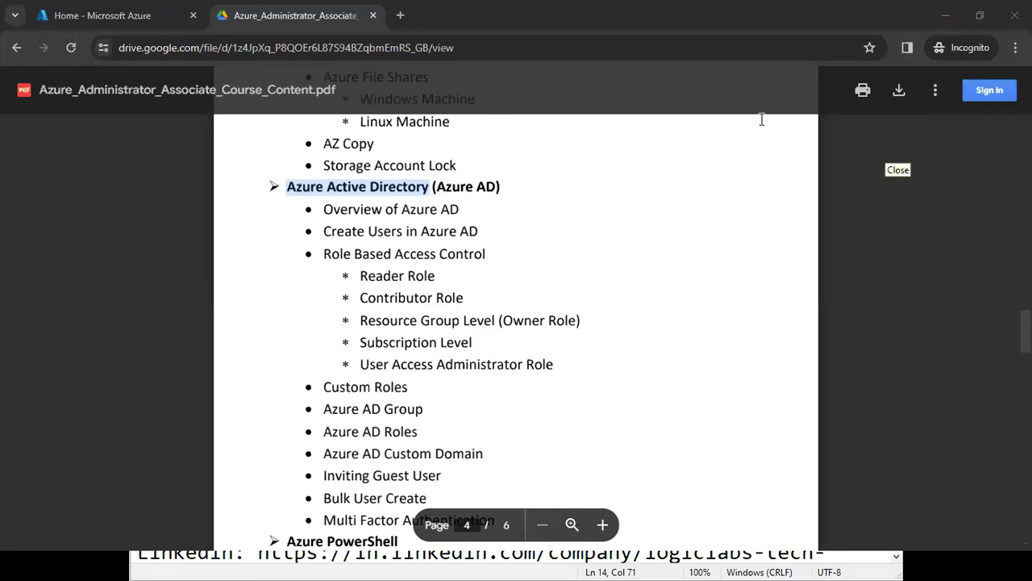
pyautogui.click(292, 218)
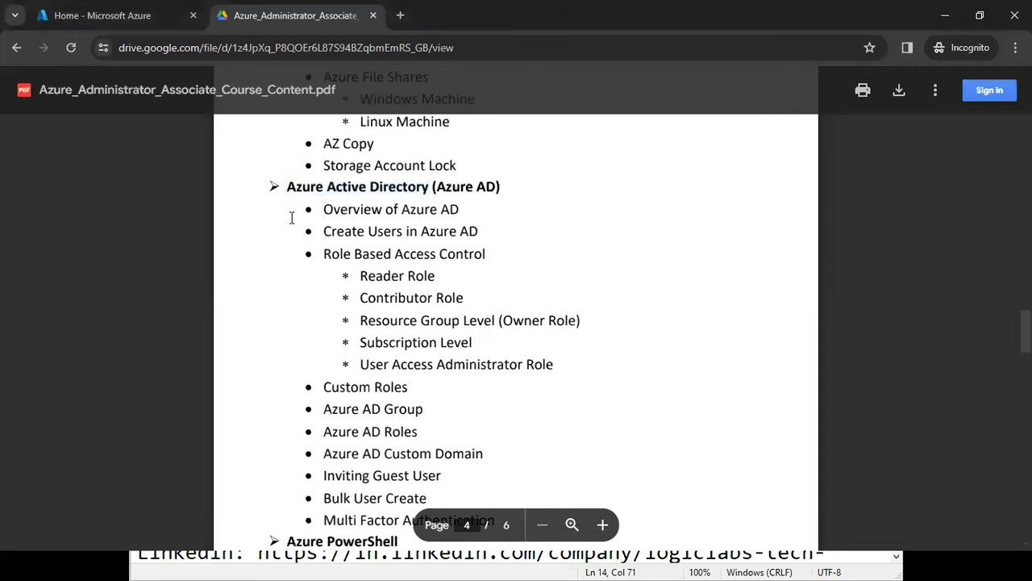
pyautogui.moveTo(288, 187); pyautogui.dragTo(396, 187)
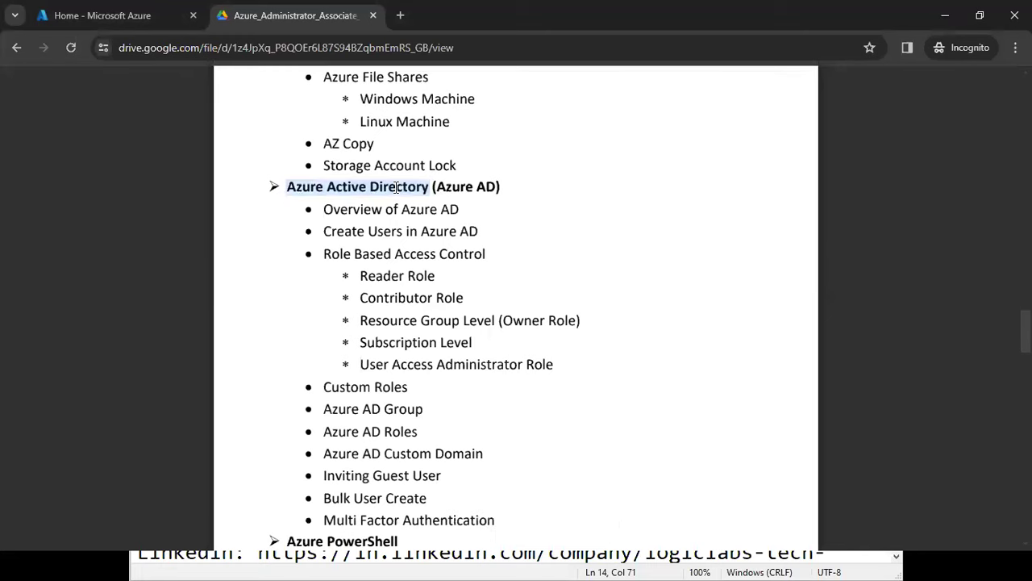
# Step: Close the PDF tab and open the Microsoft Entra ID overview, highlighting the tenant ID
pyautogui.hotkey('ctrl', 'w')
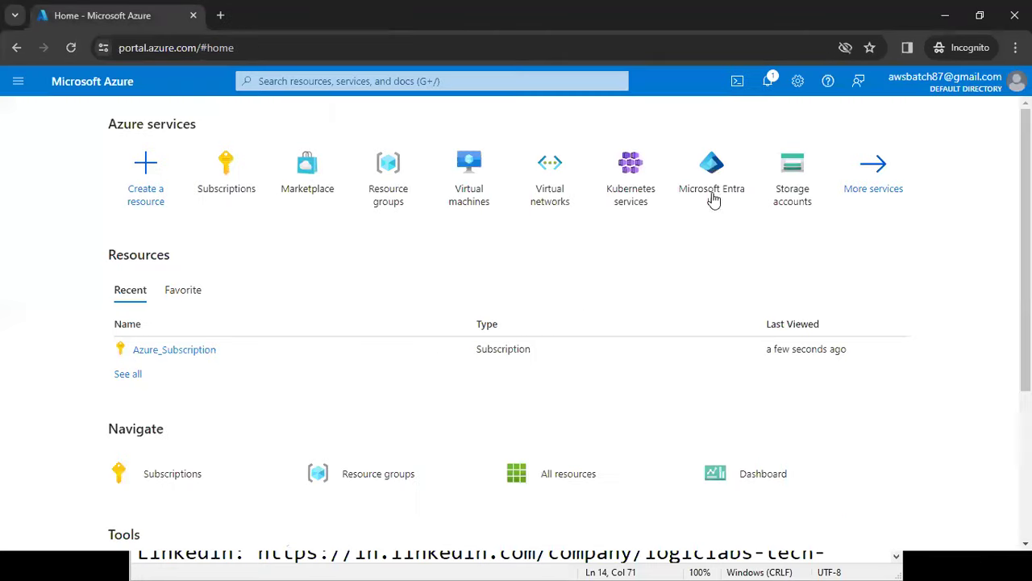
pyautogui.click(721, 200)
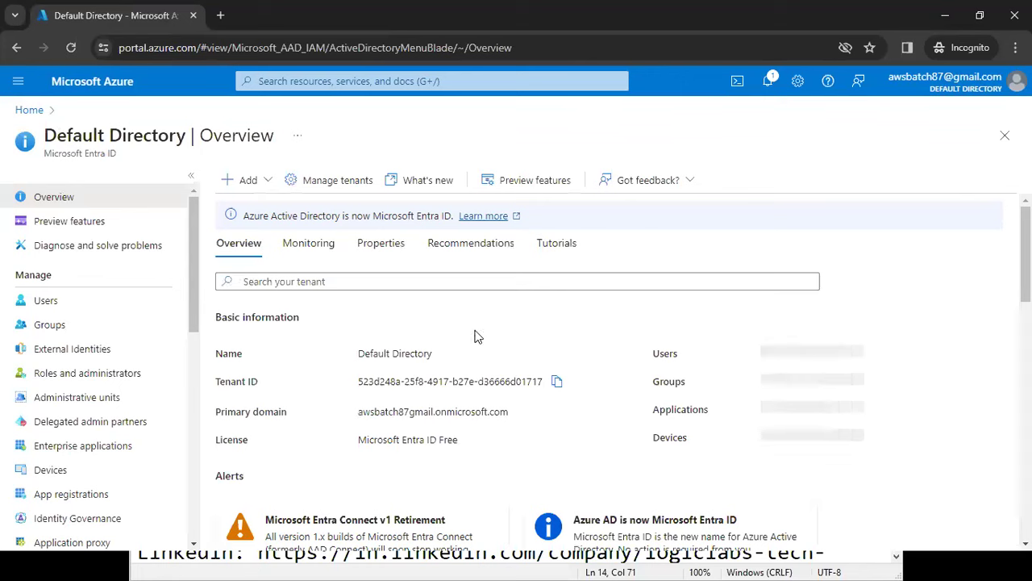
pyautogui.doubleClick(359, 383)
pyautogui.click(260, 417)
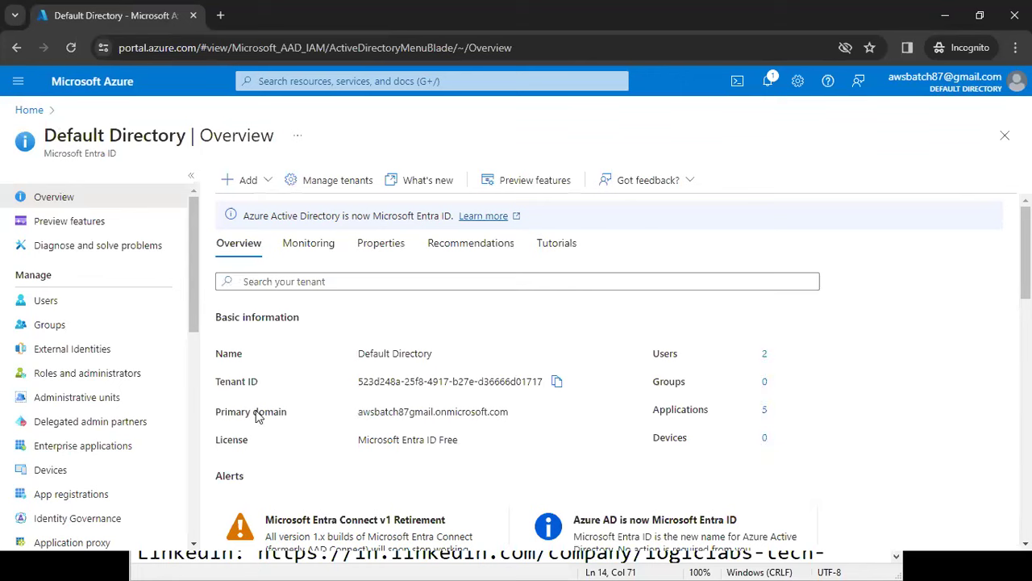
# Step: Select the complete Primary domain value on the Default Directory overview
pyautogui.moveTo(222, 417); pyautogui.dragTo(293, 415)
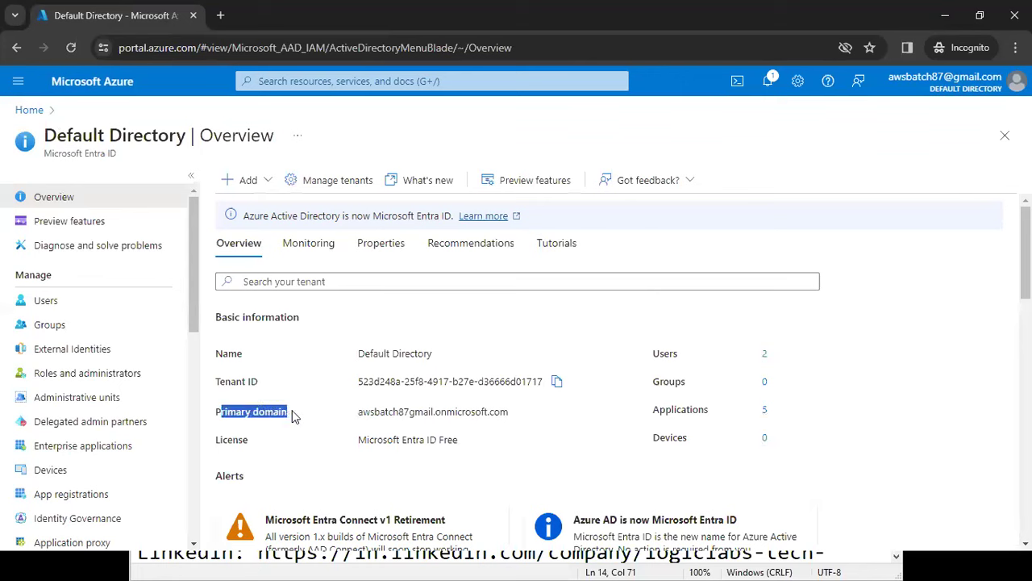
pyautogui.click(352, 412)
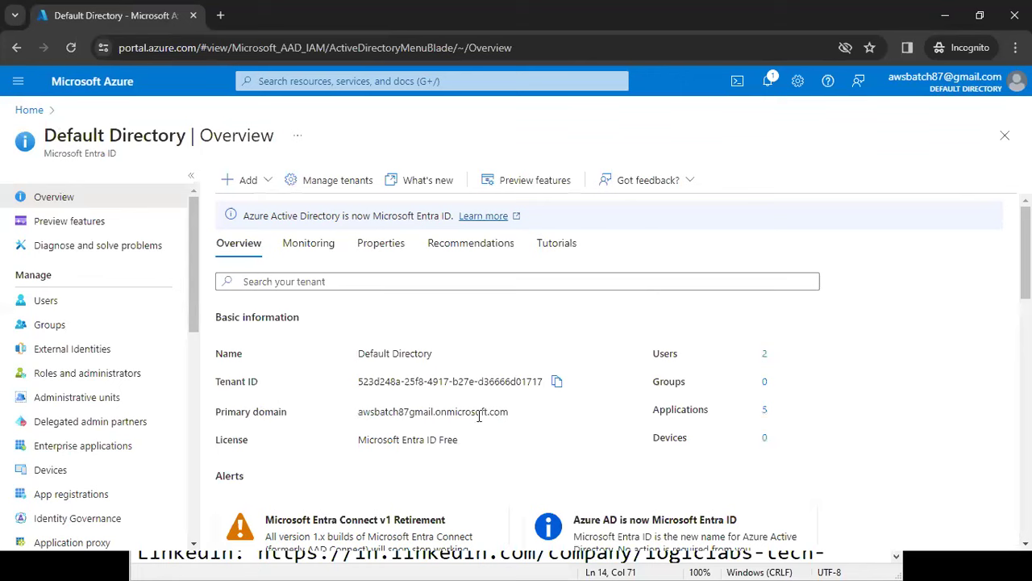
pyautogui.doubleClick(512, 417)
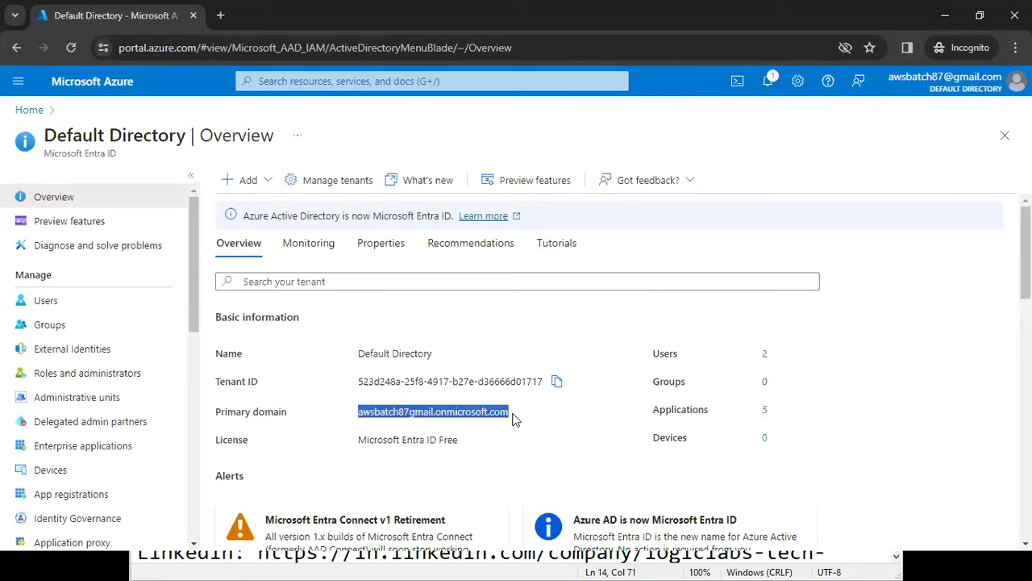
pyautogui.doubleClick(403, 381)
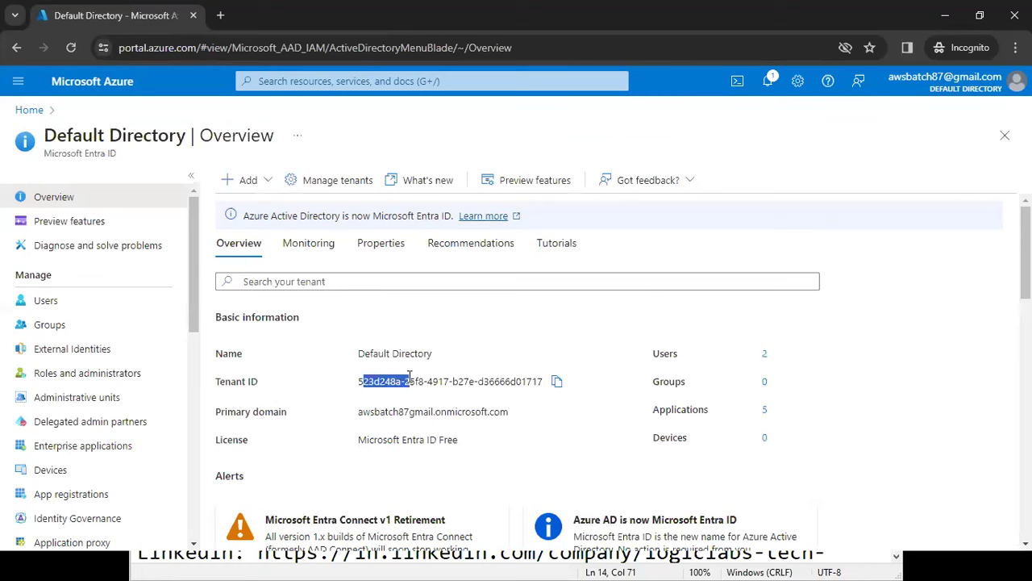
pyautogui.moveTo(353, 412); pyautogui.dragTo(509, 417)
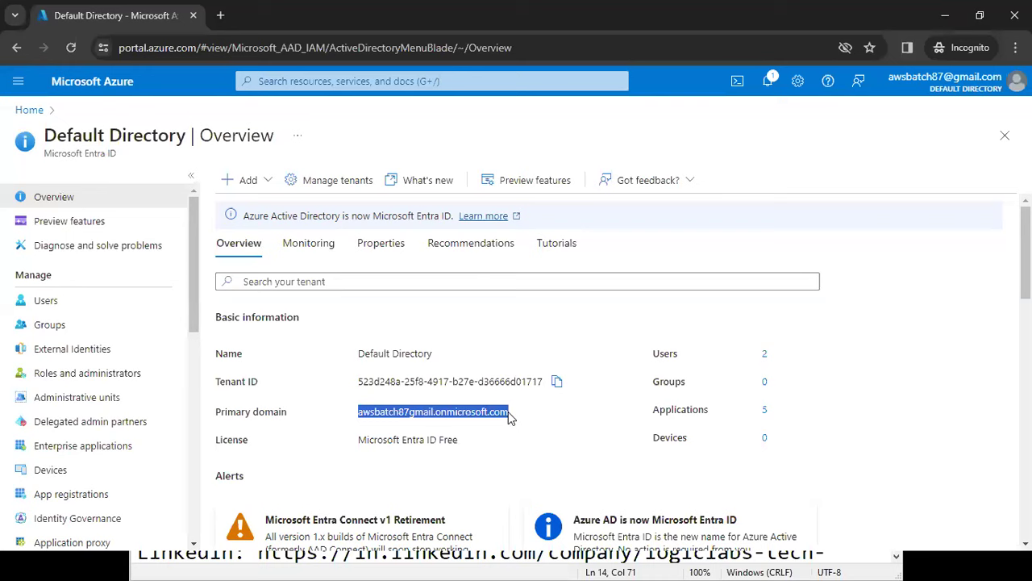
pyautogui.click(510, 417)
pyautogui.doubleClick(391, 415)
# Step: In the slide show, use the Pen to draw red ink from Subscription 1 to the tenant icon
pyautogui.hotkey('alt', 'Tab')
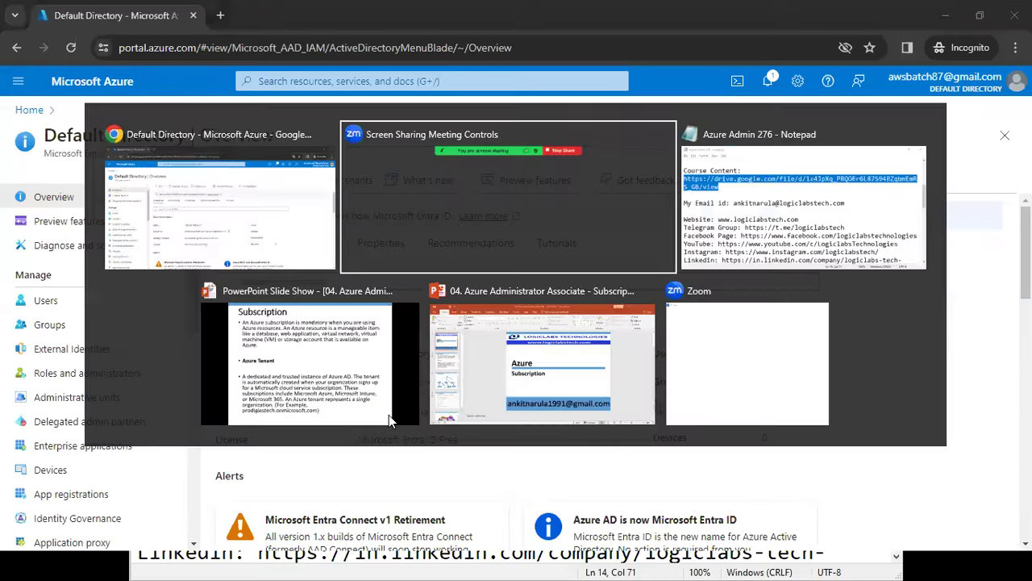
pyautogui.hotkey('alt', 'Tab')
pyautogui.hotkey('alt', 'Tab')
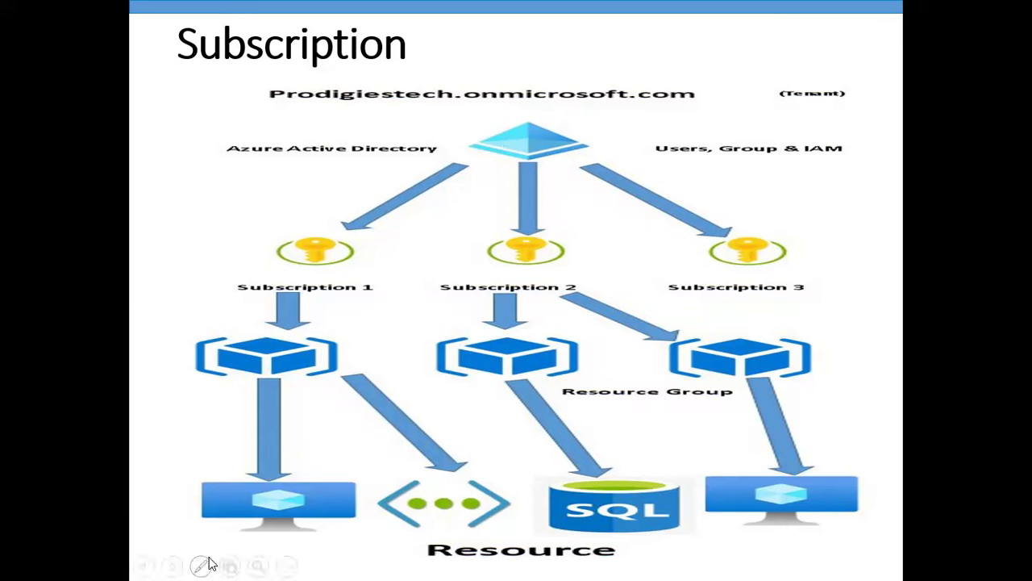
pyautogui.click(201, 565)
pyautogui.click(177, 450)
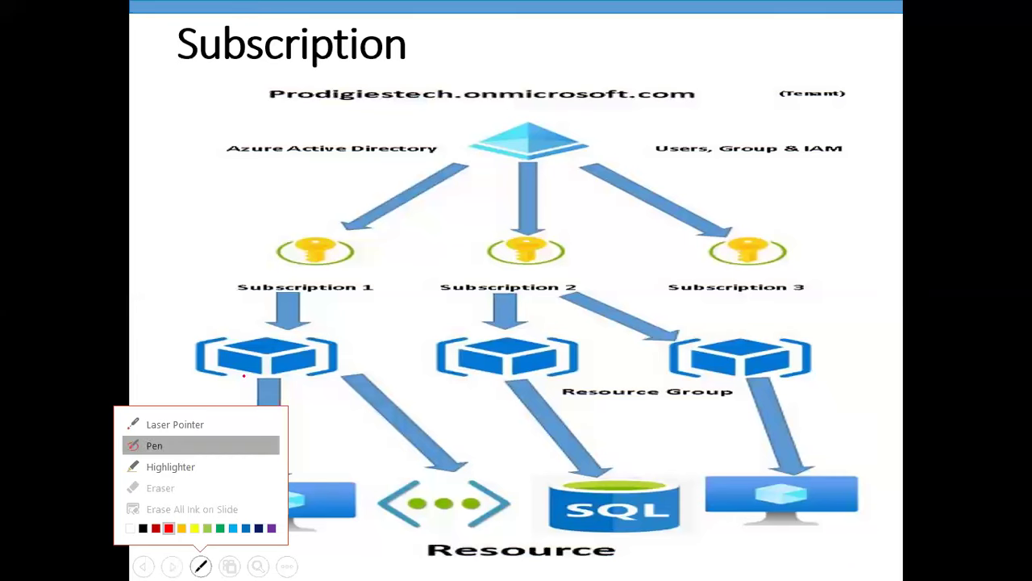
pyautogui.moveTo(349, 227); pyautogui.dragTo(486, 108)
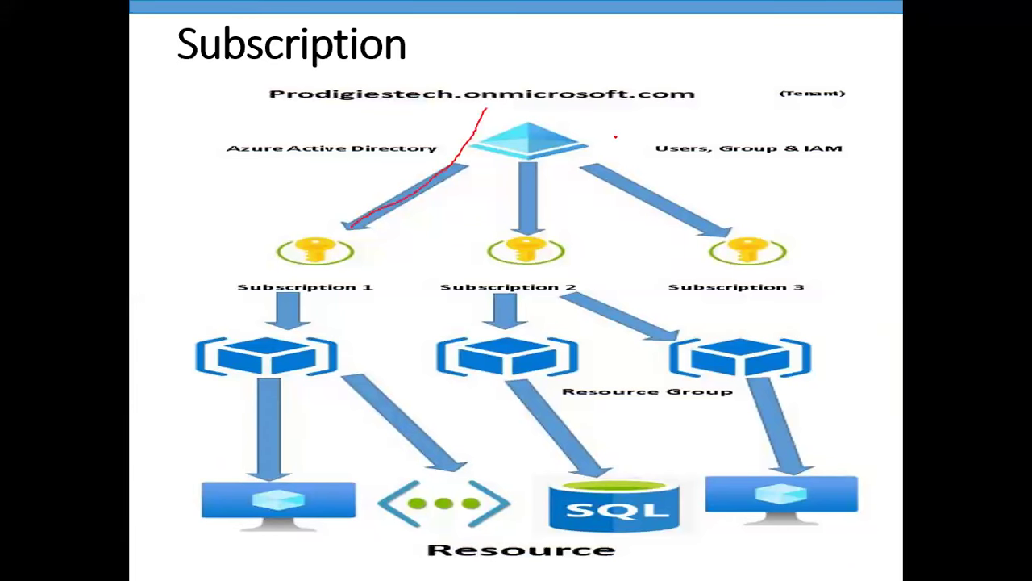
pyautogui.press('Escape')
# Step: Back in Azure, select the whole primary domain value, then bring the Azure Admin 276 notes forward
pyautogui.hotkey('alt', 'Tab')
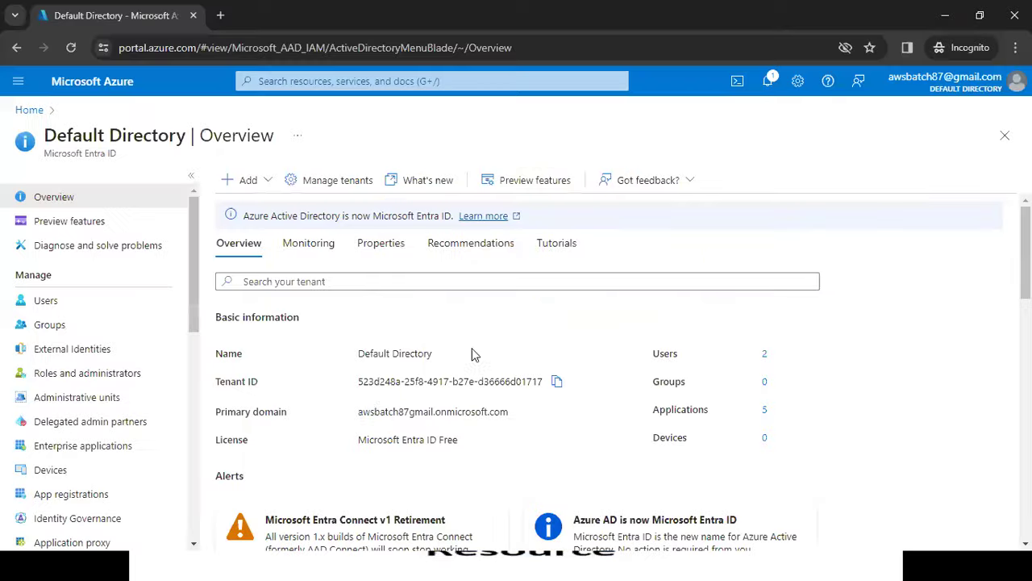
pyautogui.tripleClick(562, 412)
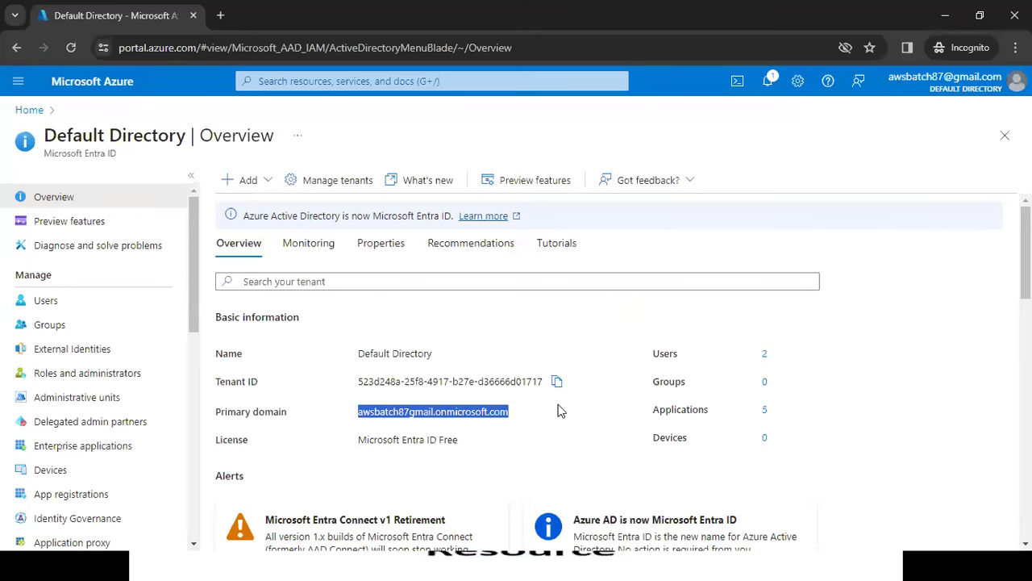
pyautogui.click(530, 412)
pyautogui.keyDown('shift'); pyautogui.click(390, 425); pyautogui.keyUp('shift')
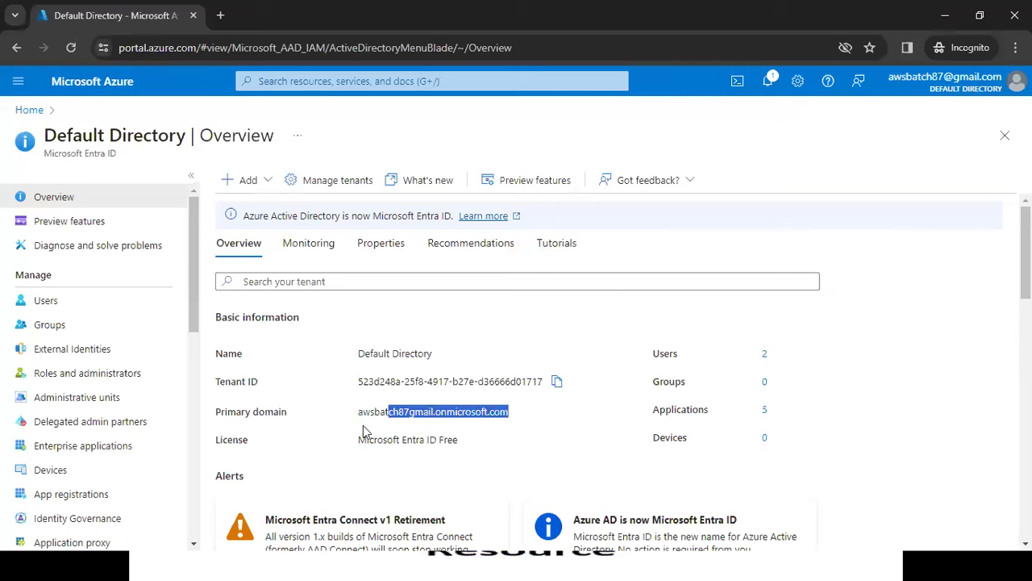
pyautogui.keyDown('shift'); pyautogui.click(352, 428); pyautogui.keyUp('shift')
pyautogui.hotkey('ctrl', 'c')
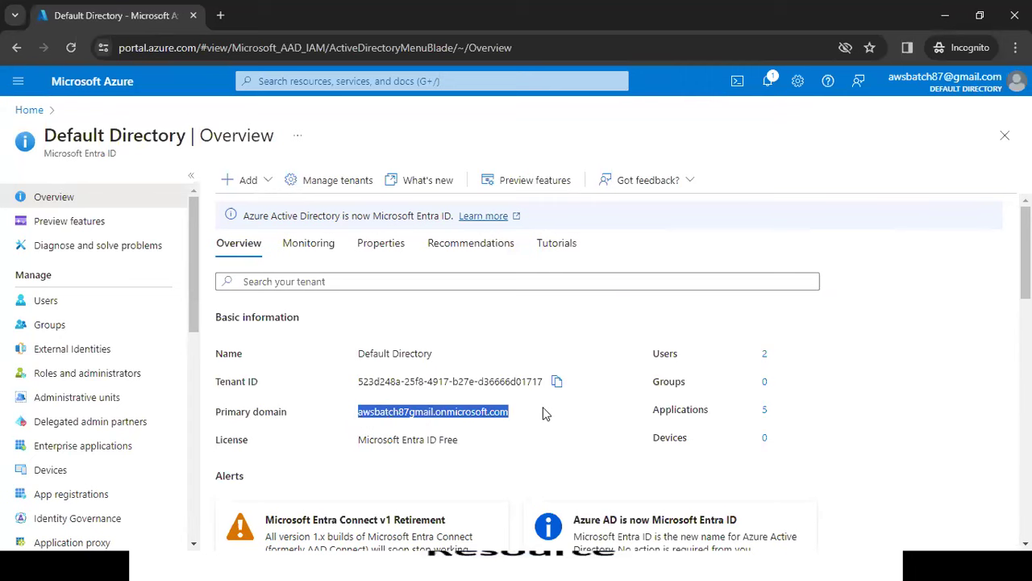
pyautogui.press('super')
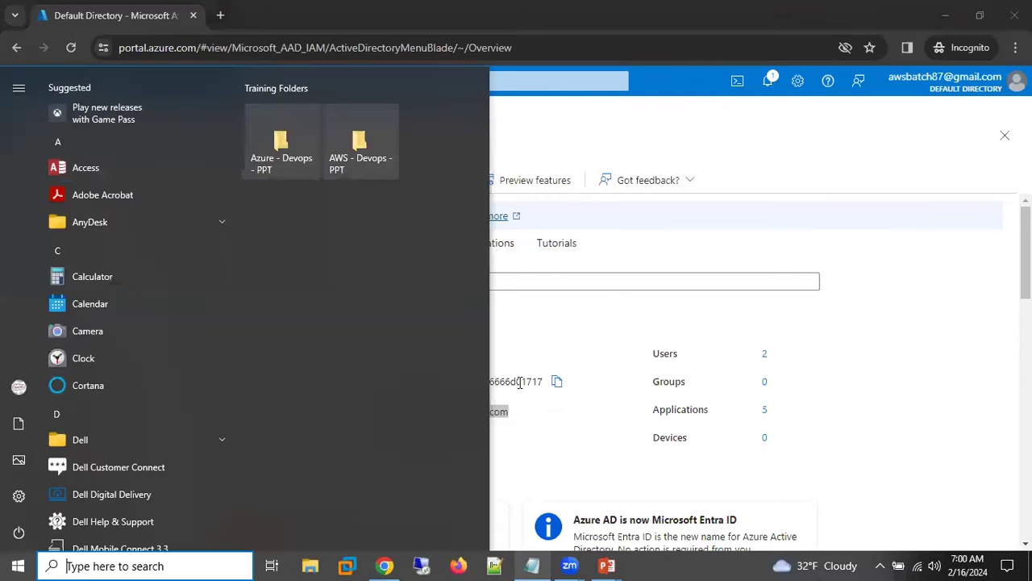
pyautogui.click(529, 564)
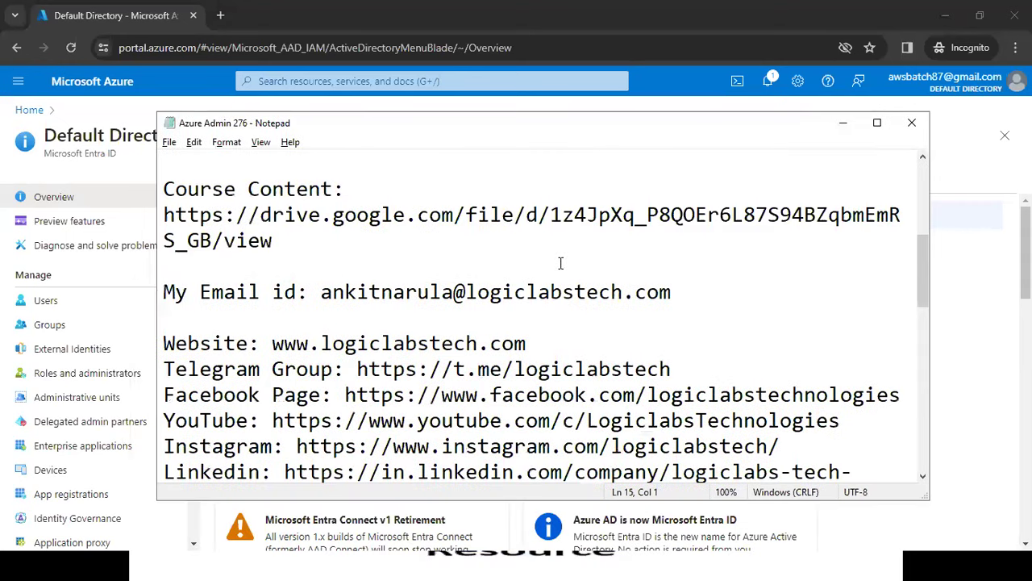
# Step: Paste the copied primary domain into the notes below the price line and select it
pyautogui.scroll(-5, 560, 262)
pyautogui.scroll(-2, 500, 411)
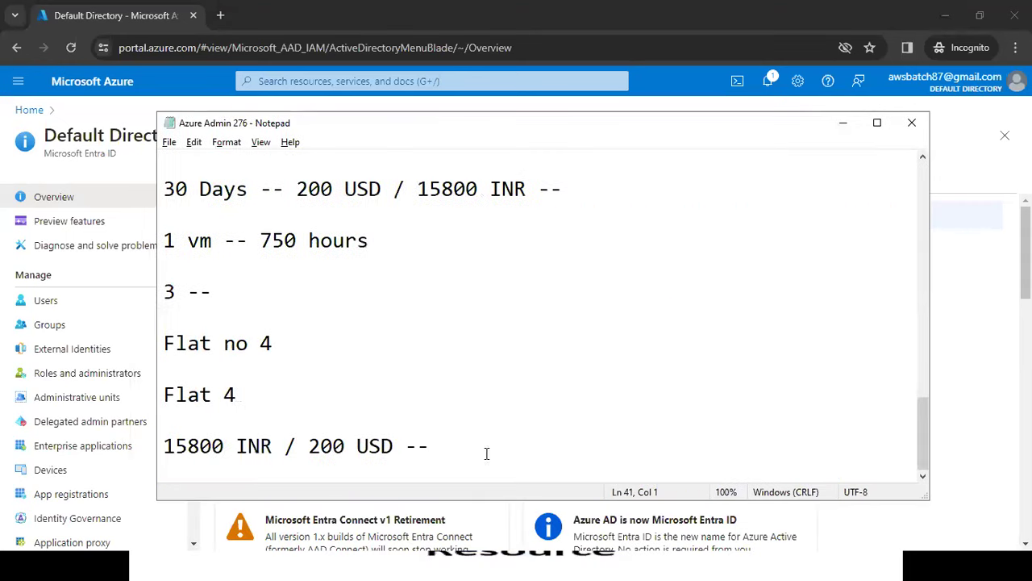
pyautogui.click(483, 456)
pyautogui.press('Return')
pyautogui.press('Return')
pyautogui.press('Return')
pyautogui.hotkey('ctrl', 'v')
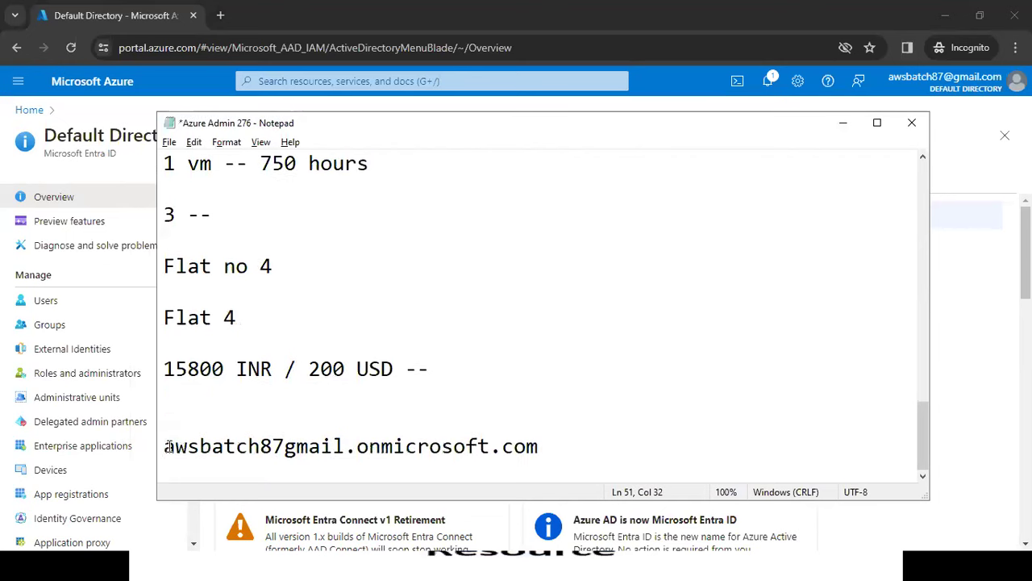
pyautogui.moveTo(163, 446); pyautogui.dragTo(248, 446)
pyautogui.moveTo(326, 446); pyautogui.dragTo(349, 446)
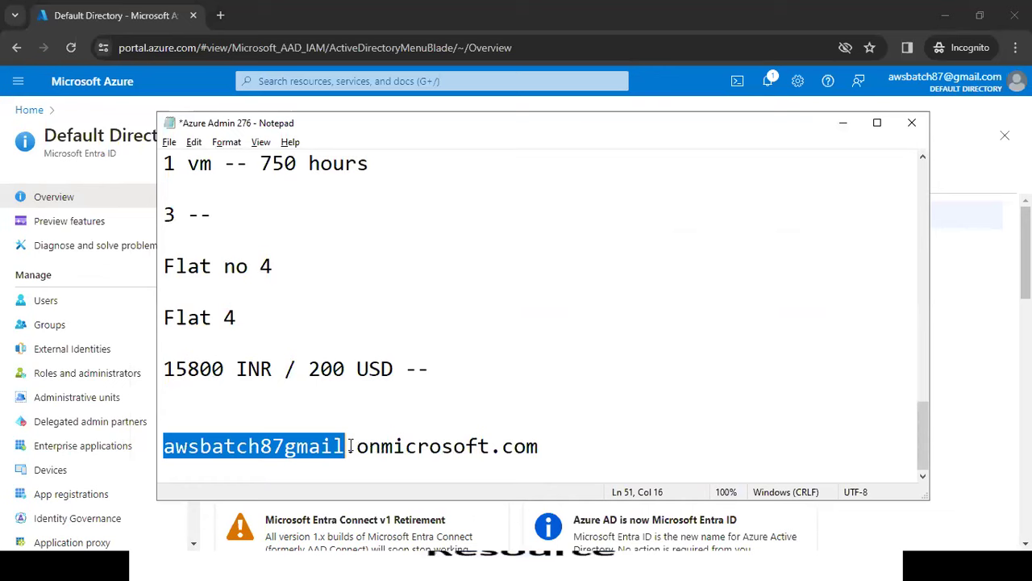
pyautogui.click(349, 446)
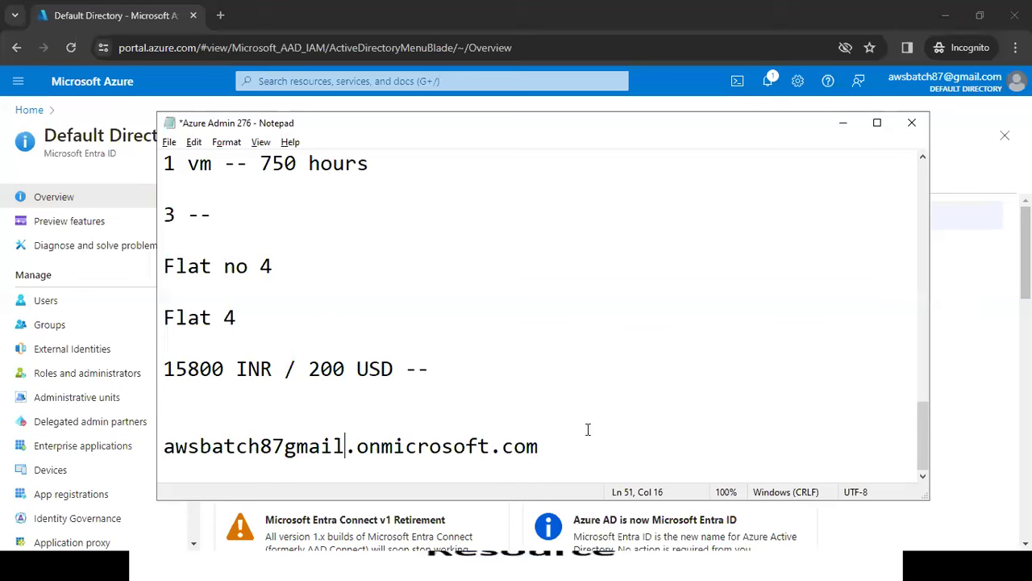
pyautogui.moveTo(560, 447); pyautogui.dragTo(320, 446)
pyautogui.moveTo(222, 449); pyautogui.dragTo(159, 451)
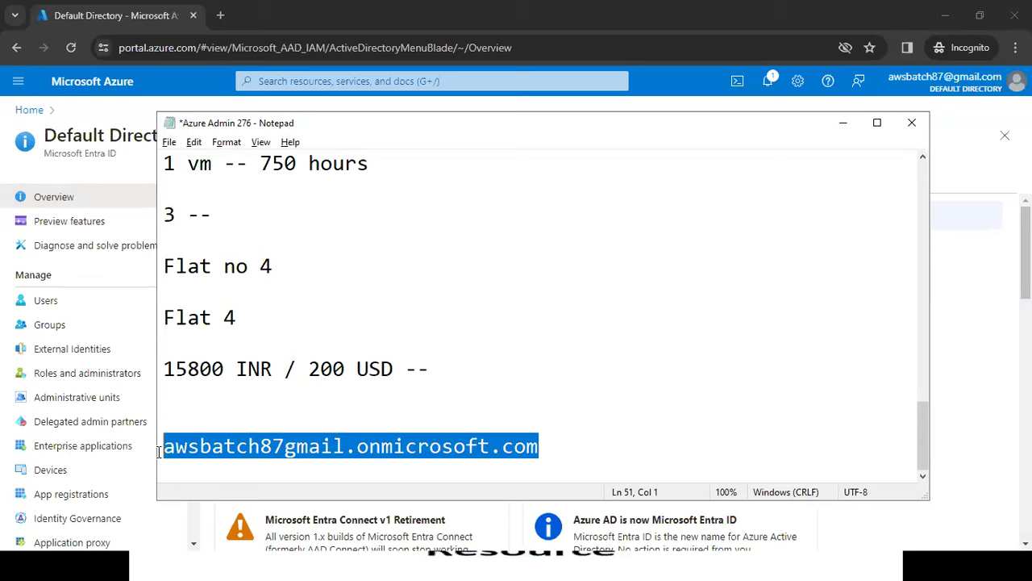
pyautogui.click(335, 446)
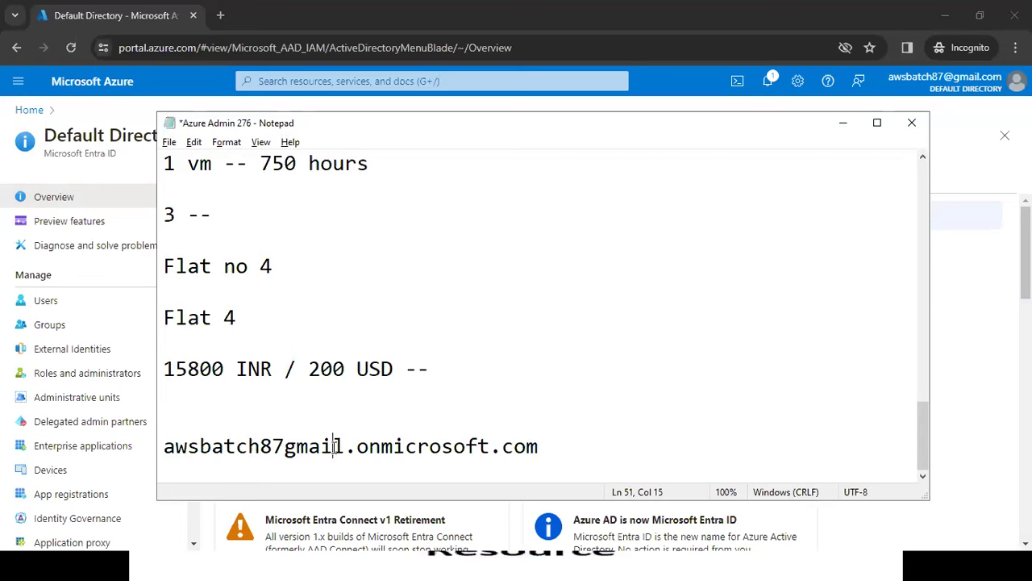
# Step: Add blank lines after the tenant domain, save the notes, and return to the Azure overview
pyautogui.click(594, 440)
pyautogui.press('Return')
pyautogui.press('Return')
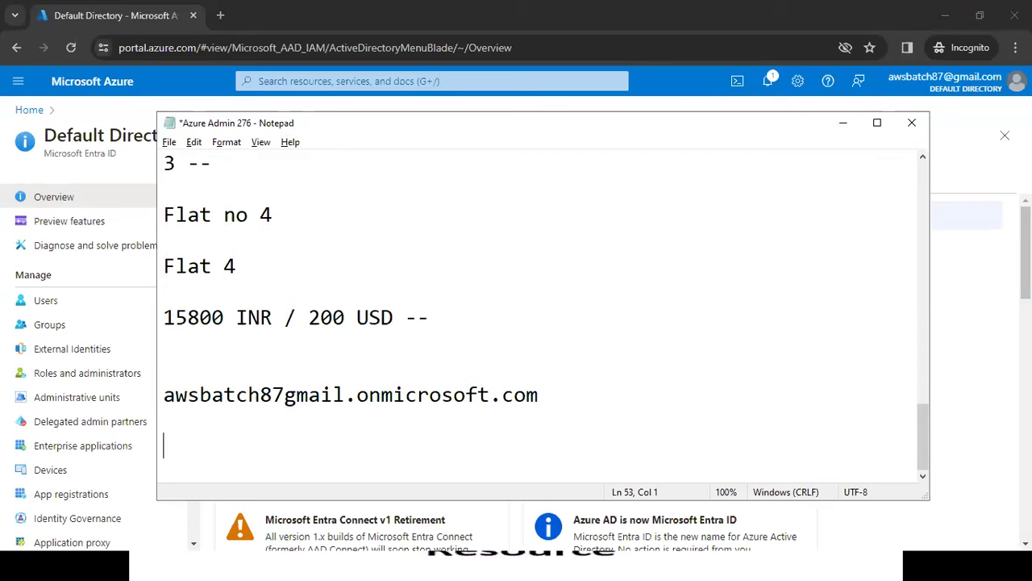
pyautogui.hotkey('ctrl', 's')
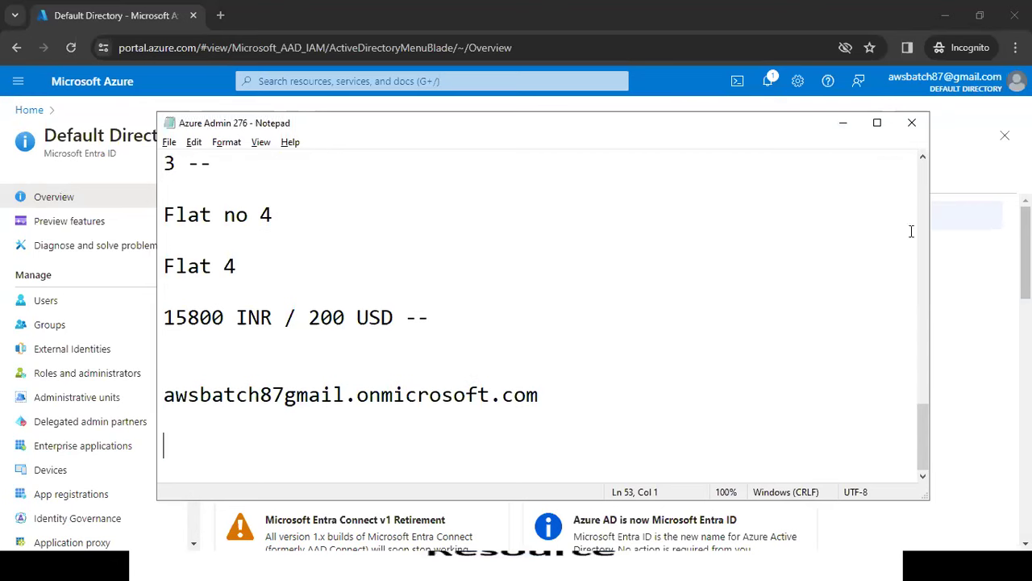
pyautogui.click(972, 339)
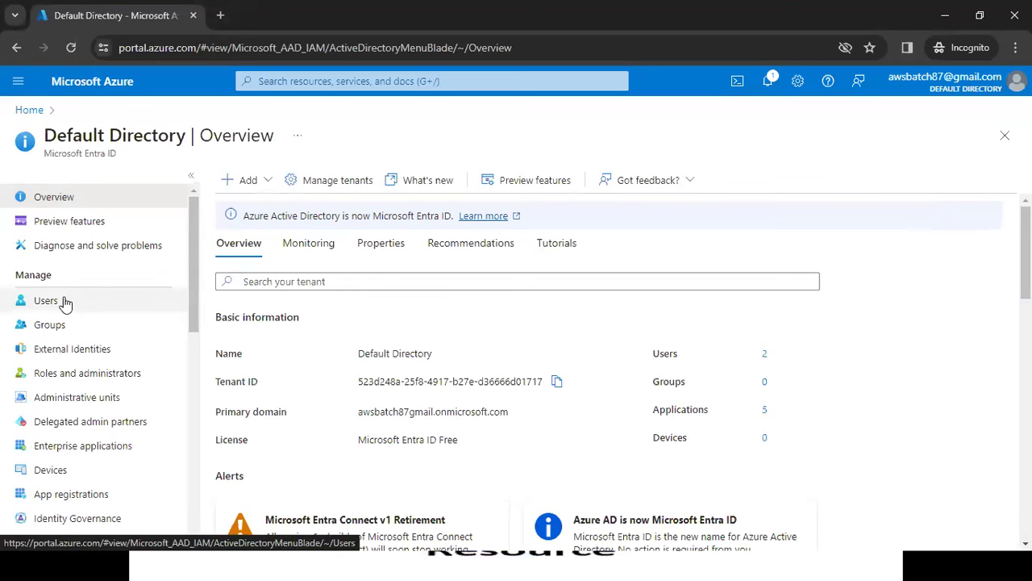
# Step: In Notepad, delete the blank line above the tenant domain and save the notes
pyautogui.hotkey('alt', 'Tab')
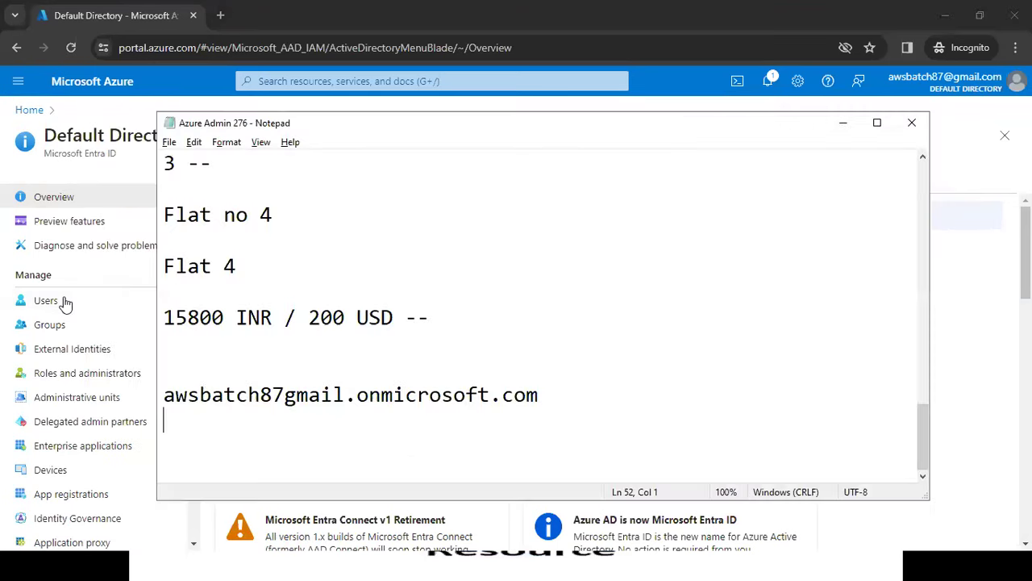
pyautogui.doubleClick(347, 394)
pyautogui.click(335, 377)
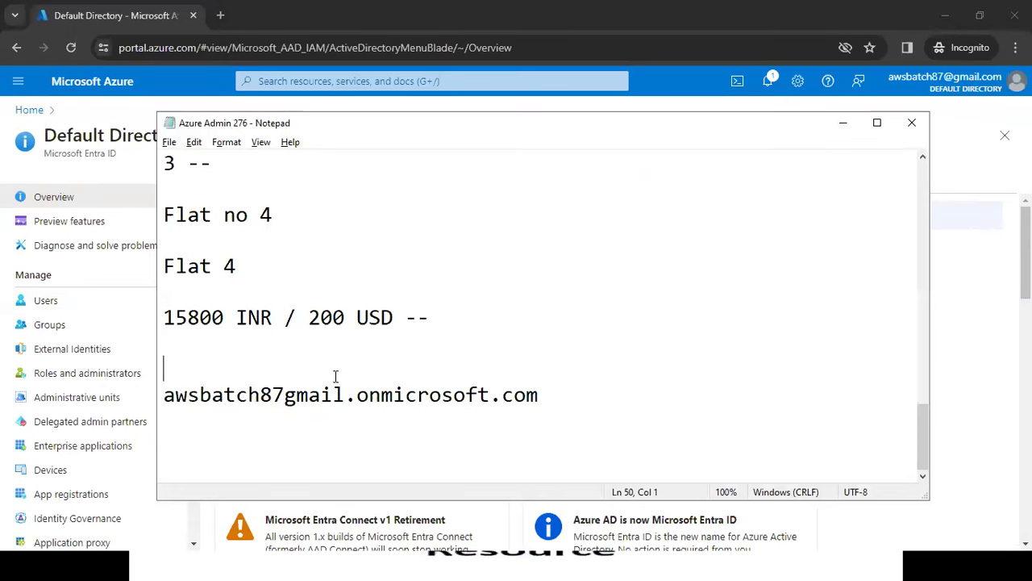
pyautogui.press('Delete')
pyautogui.click(585, 403)
pyautogui.hotkey('ctrl', 's')
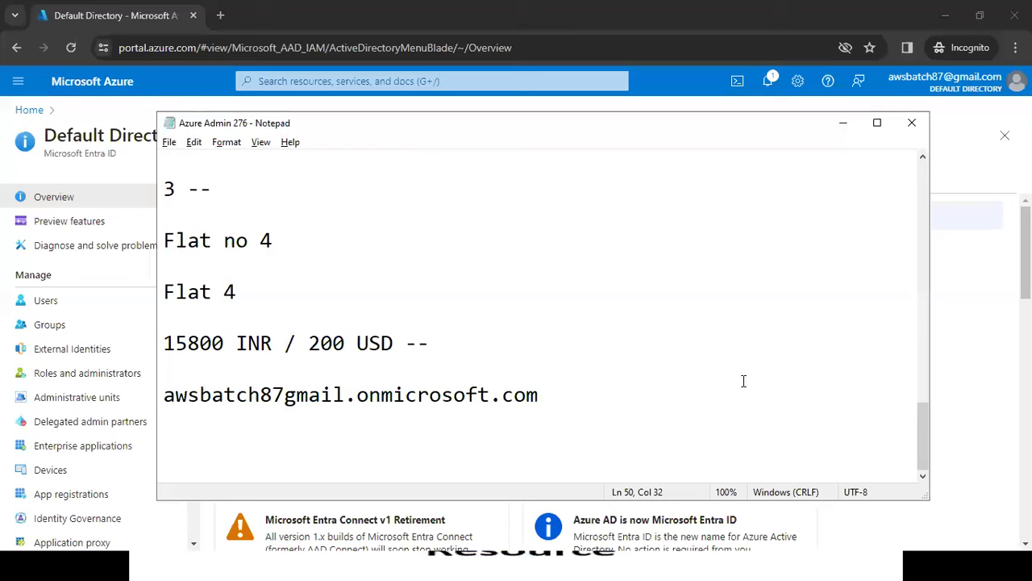
# Step: Select the tenant domain line and bring up the open-window previews
pyautogui.press('Home')
pyautogui.hotkey('shift', 'End')
pyautogui.hotkey('shift', 'Left')
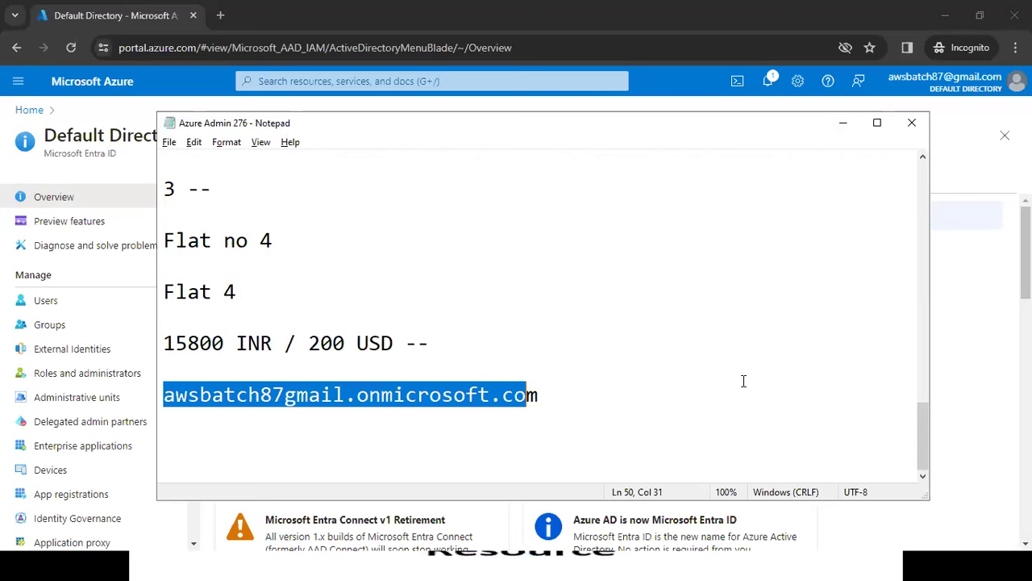
pyautogui.press('super')
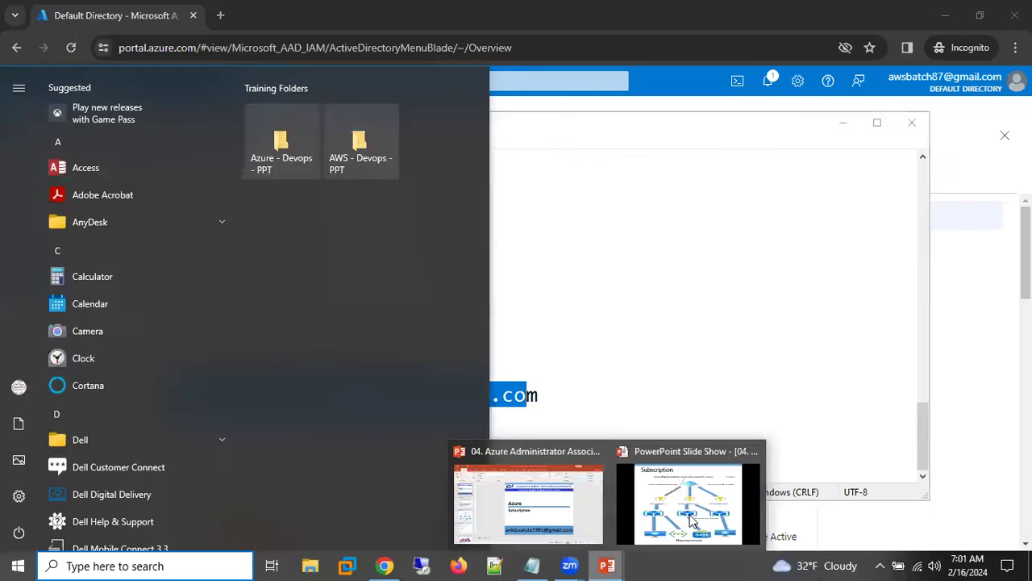
# Step: Trace the arrow in red ink, underline Subscription 1, 2 and 3, then switch back to Chrome
pyautogui.click(692, 516)
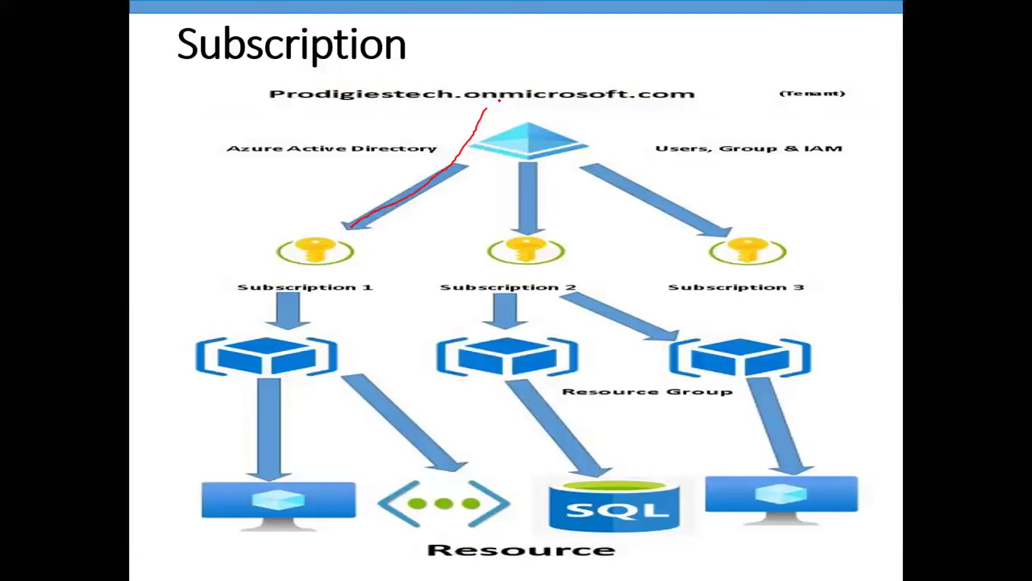
pyautogui.moveTo(490, 103); pyautogui.dragTo(411, 194)
pyautogui.moveTo(361, 220); pyautogui.dragTo(416, 192)
pyautogui.moveTo(289, 288); pyautogui.dragTo(344, 282)
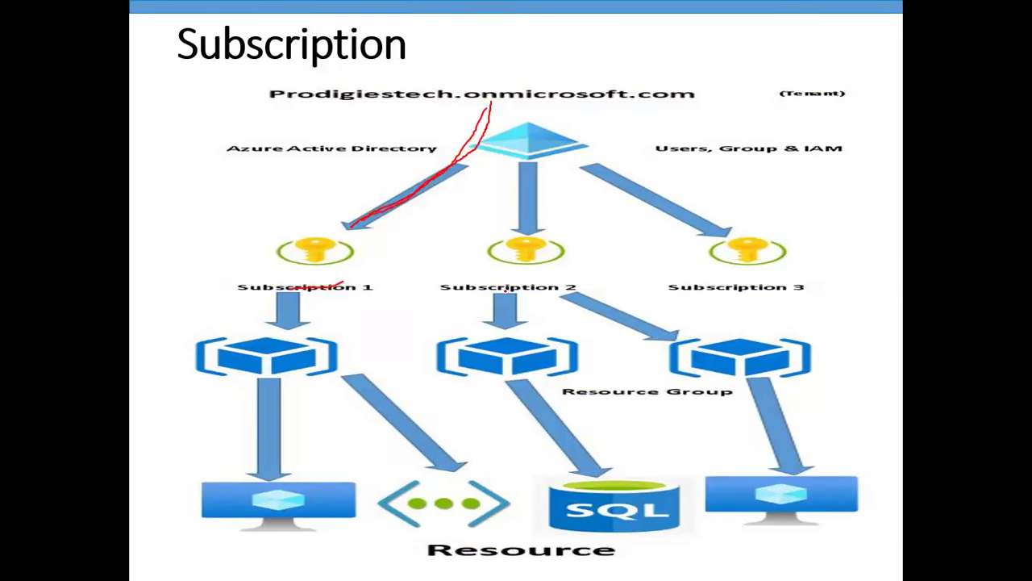
pyautogui.moveTo(505, 292); pyautogui.dragTo(543, 288)
pyautogui.moveTo(752, 295); pyautogui.dragTo(827, 299)
pyautogui.hotkey('alt', 'Tab')
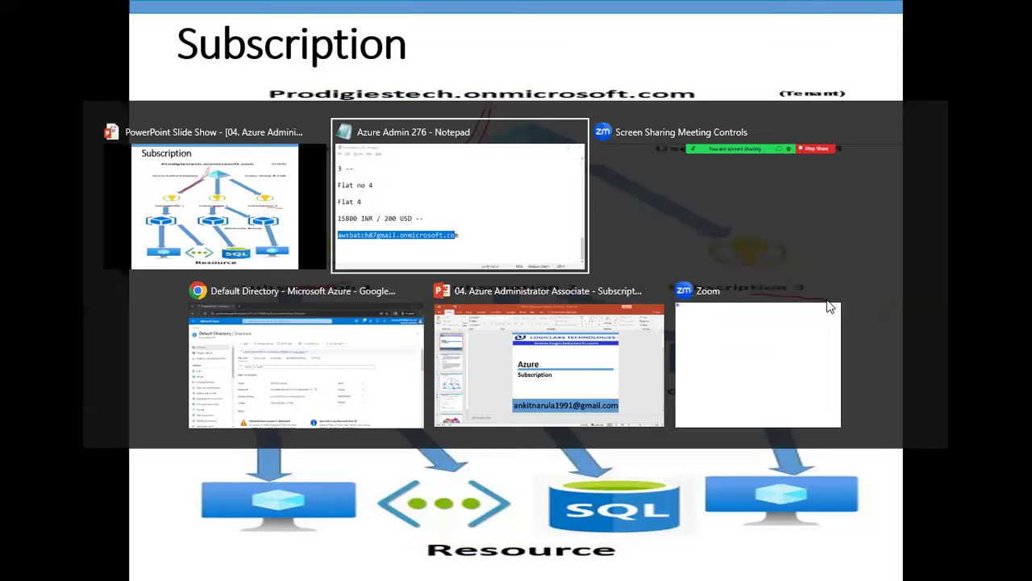
pyautogui.press('Tab')
pyautogui.press('Tab')
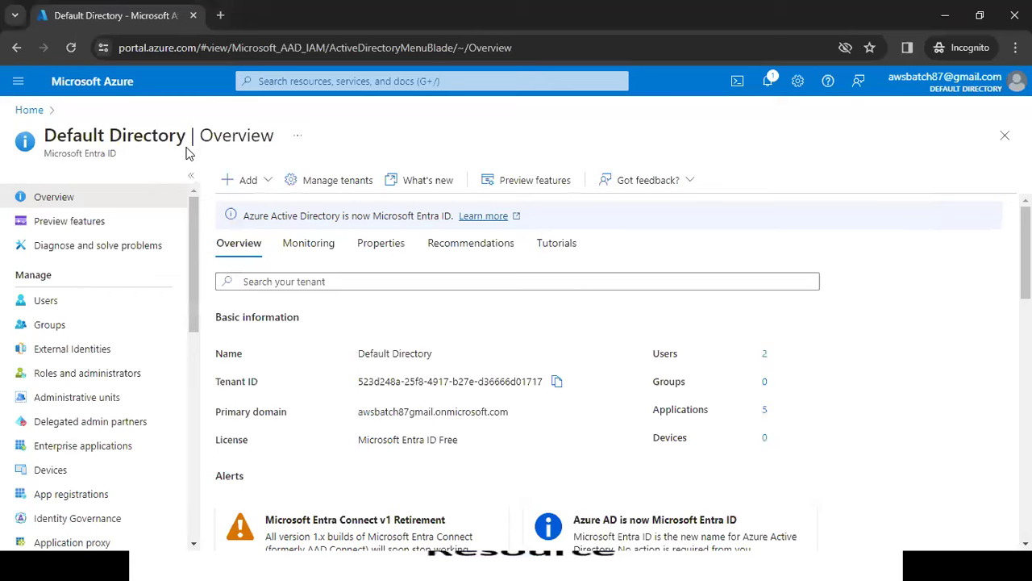
# Step: From the portal home, go to Subscriptions and choose + Add to list subscription offers
pyautogui.click(91, 89)
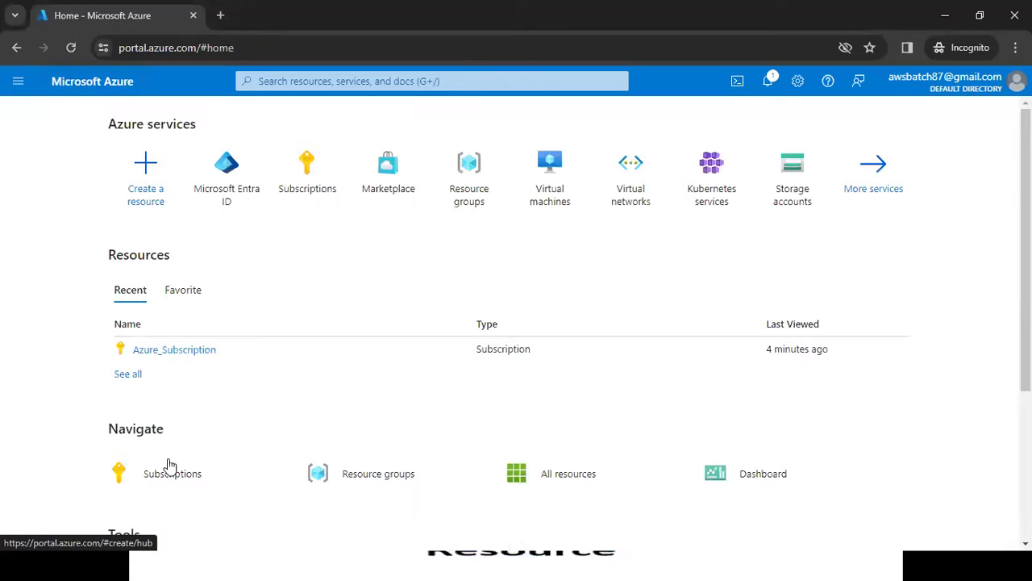
pyautogui.click(170, 468)
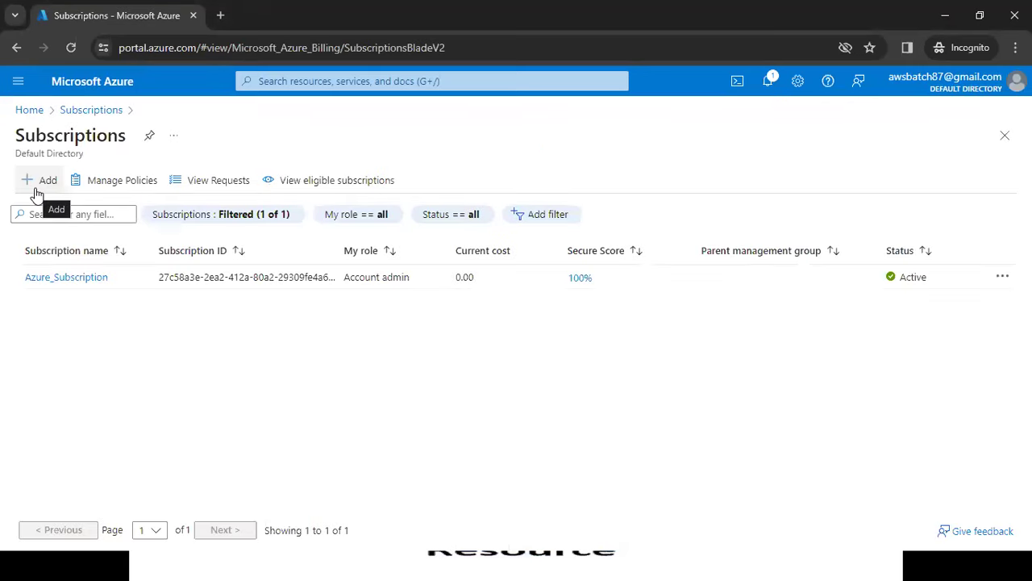
pyautogui.click(35, 187)
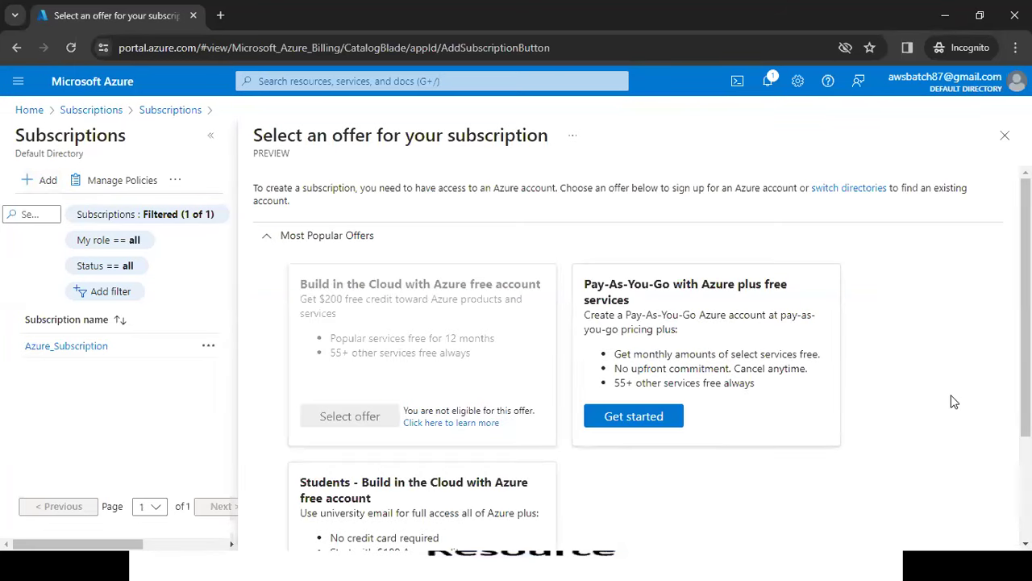
# Step: Expand 'All other offers' and scroll through the list to the Students offer
pyautogui.scroll(-3, 632, 473)
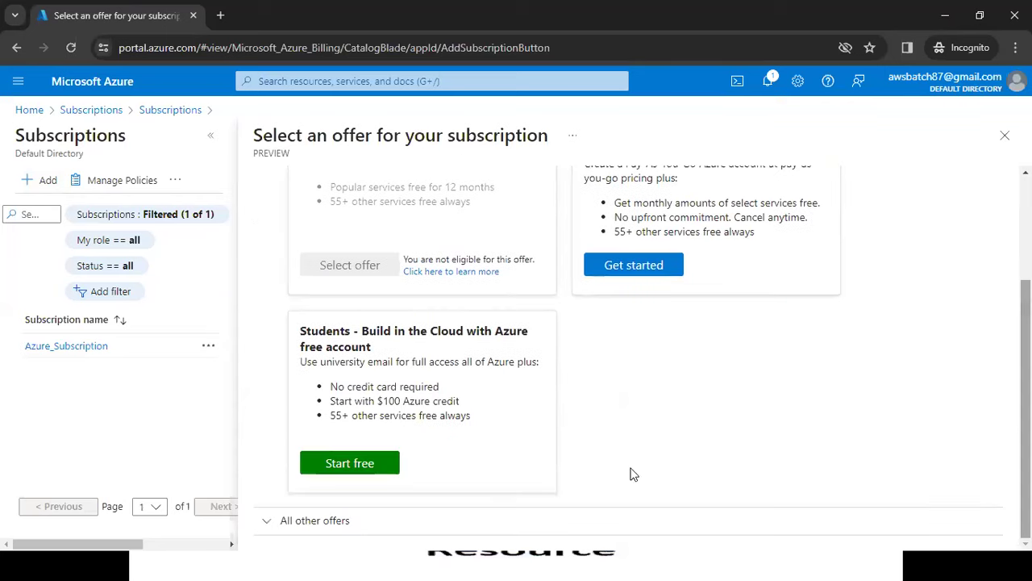
pyautogui.click(271, 517)
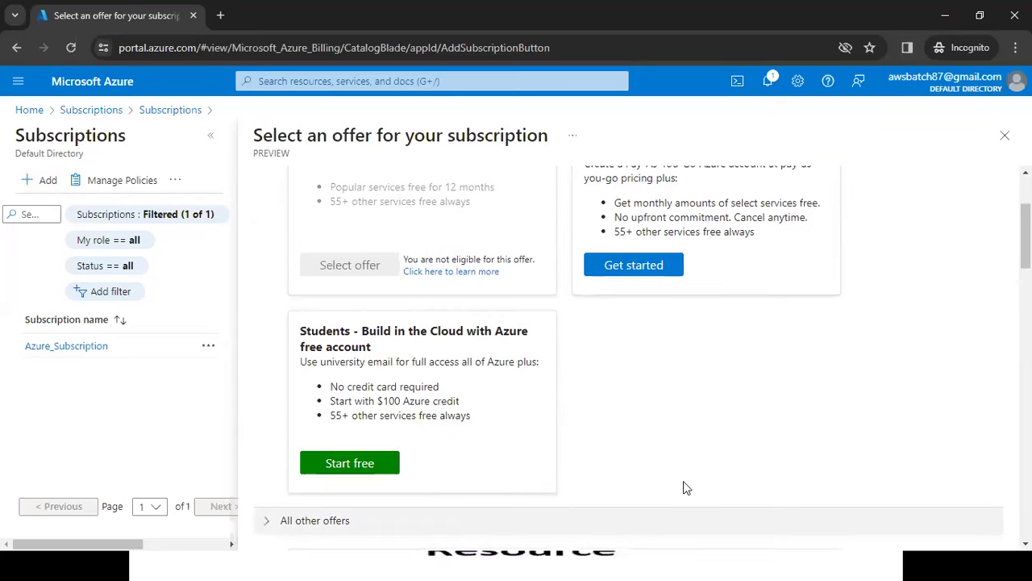
pyautogui.scroll(-4, 629, 355)
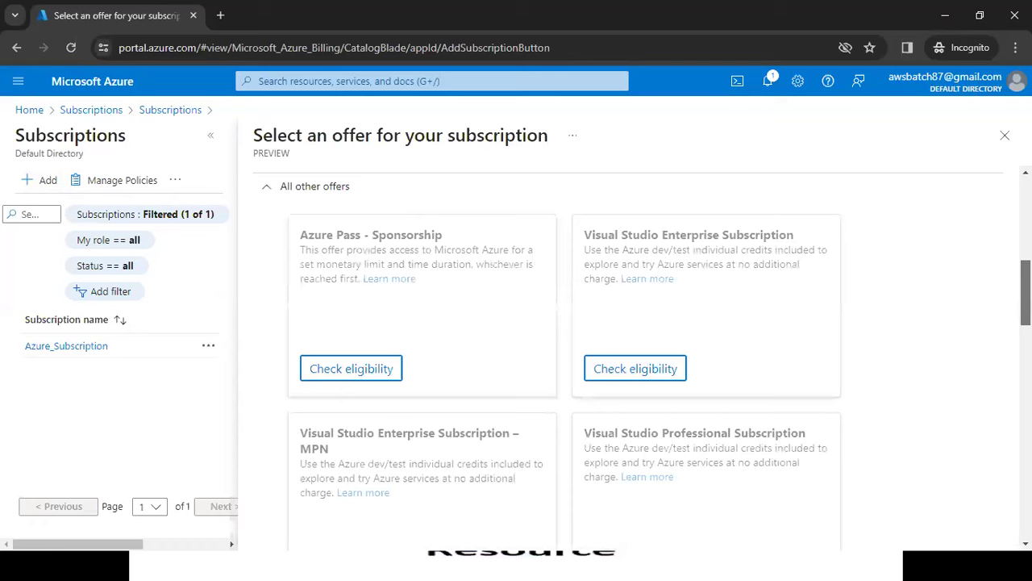
pyautogui.scroll(1, 641, 345)
pyautogui.scroll(-3, 629, 355)
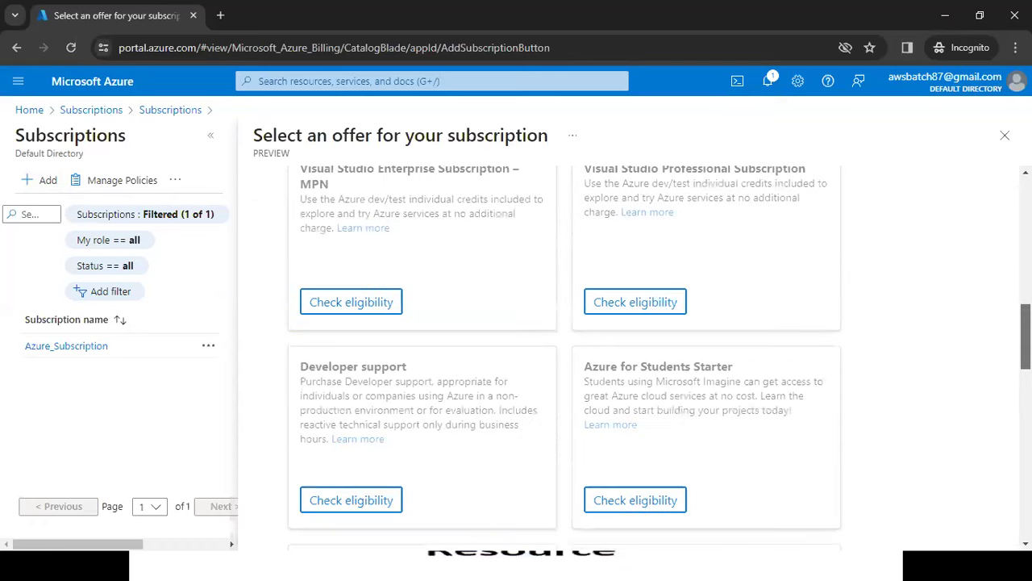
pyautogui.scroll(-5, 629, 354)
pyautogui.scroll(-4, 643, 359)
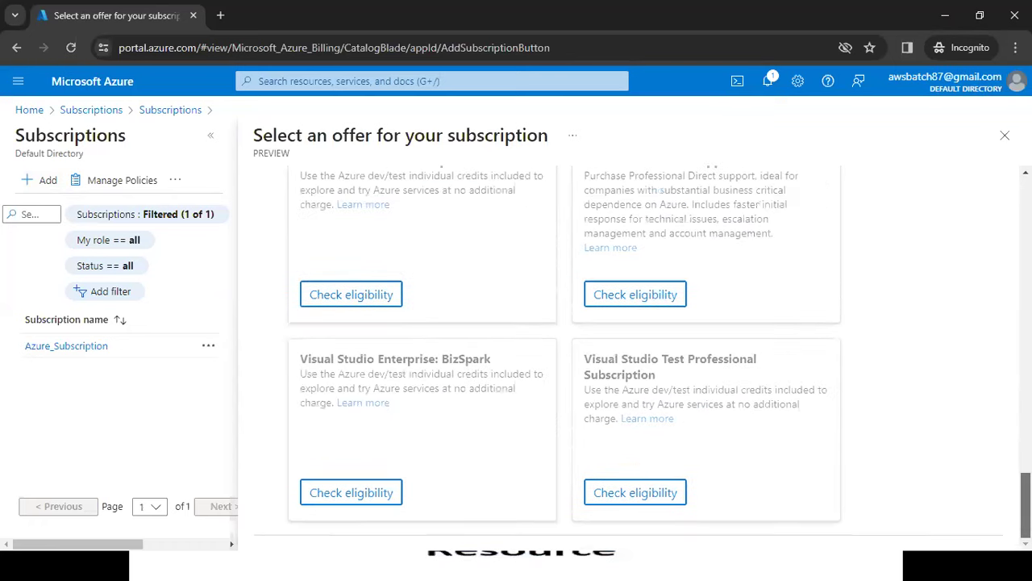
pyautogui.scroll(10, 629, 354)
pyautogui.scroll(10, 629, 355)
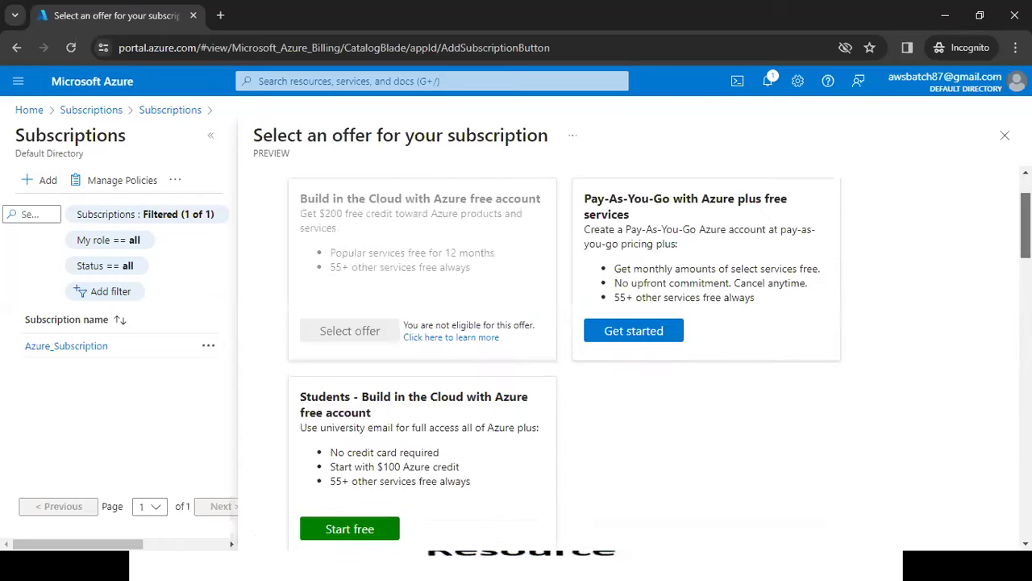
pyautogui.scroll(1, 629, 355)
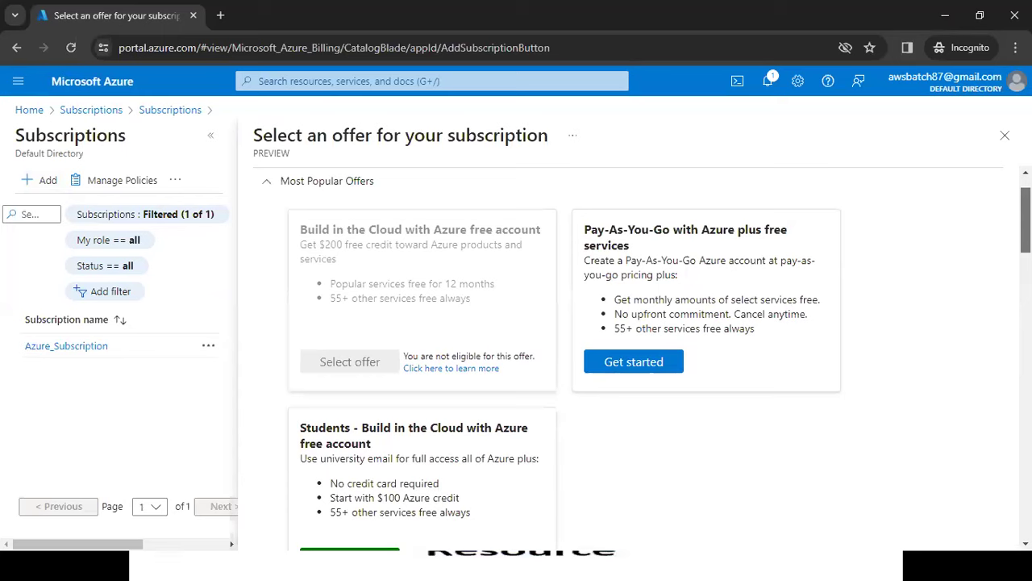
pyautogui.scroll(-2, 387, 368)
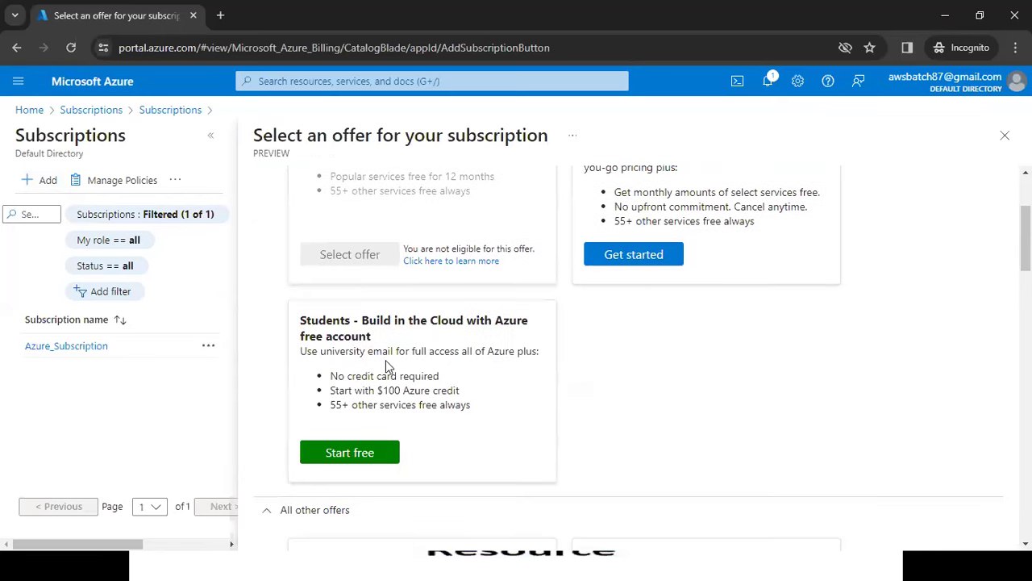
# Step: Highlight the Students offer's university email requirement and its No credit card required benefit
pyautogui.moveTo(320, 351); pyautogui.dragTo(429, 351)
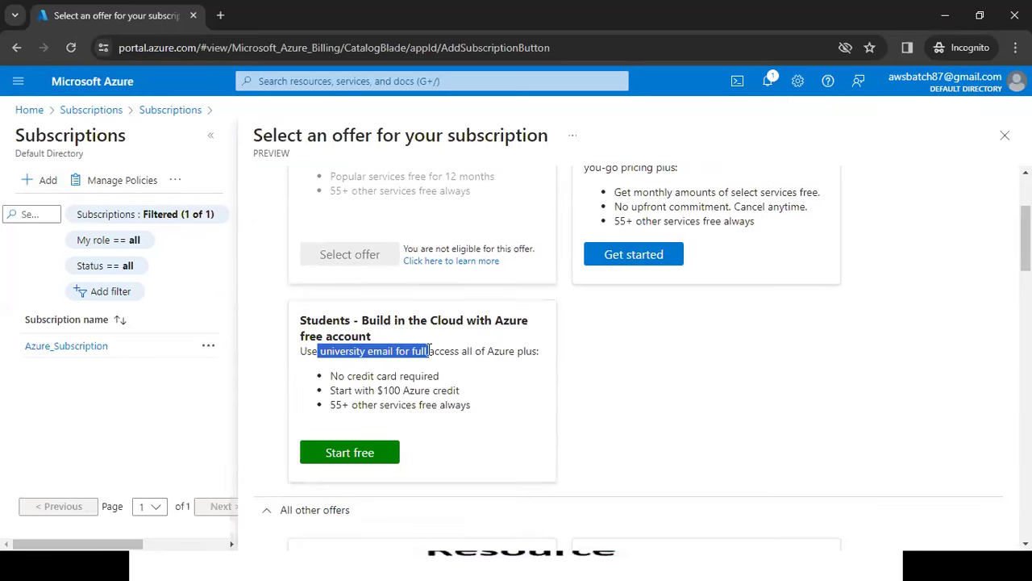
pyautogui.click(337, 351)
pyautogui.moveTo(321, 351); pyautogui.dragTo(374, 351)
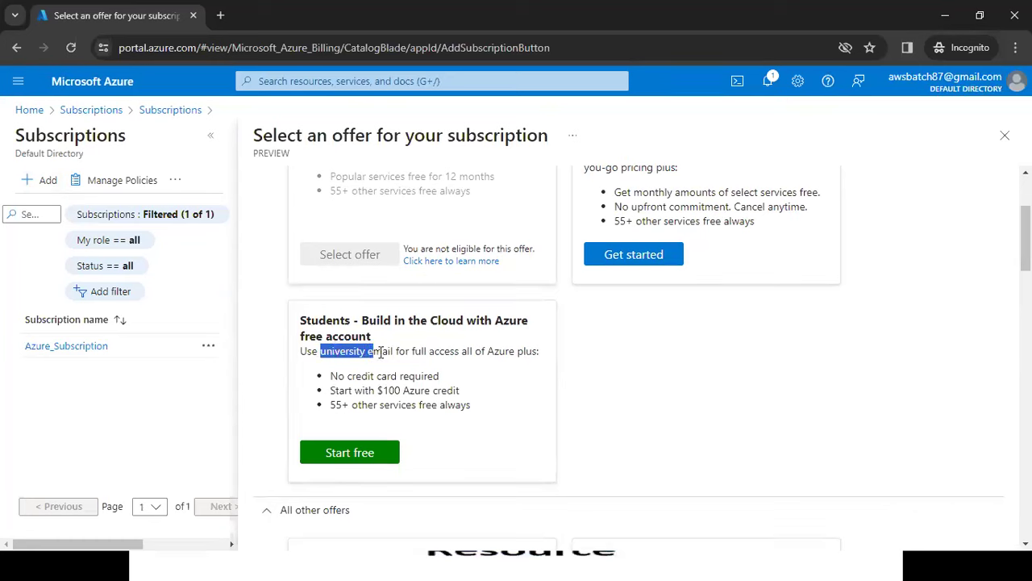
pyautogui.moveTo(478, 351); pyautogui.dragTo(488, 355)
pyautogui.click(368, 407)
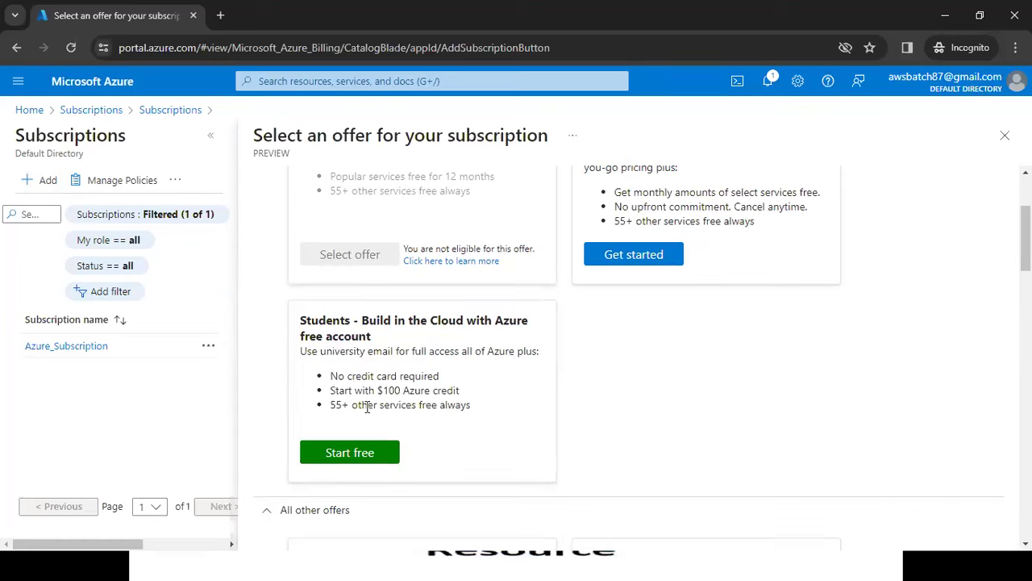
pyautogui.moveTo(509, 412); pyautogui.dragTo(336, 374)
pyautogui.click(332, 373)
pyautogui.keyDown('shift'); pyautogui.click(464, 375); pyautogui.keyUp('shift')
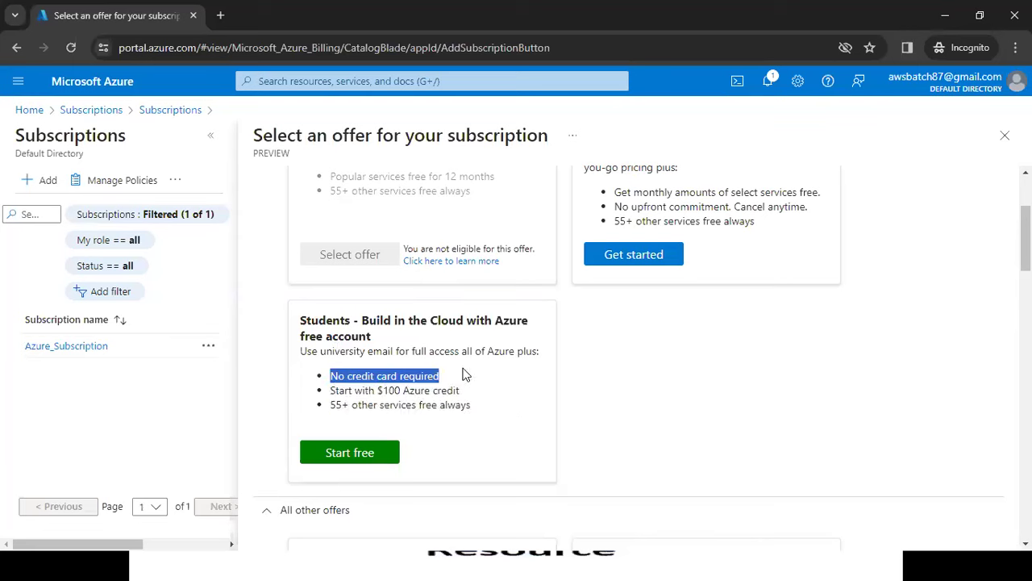
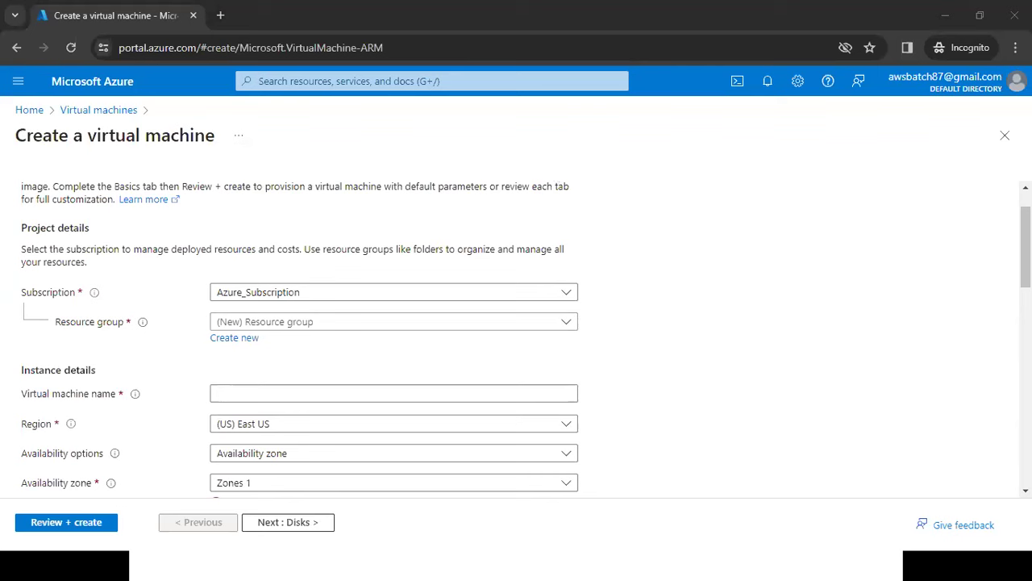
pyautogui.click(394, 393)
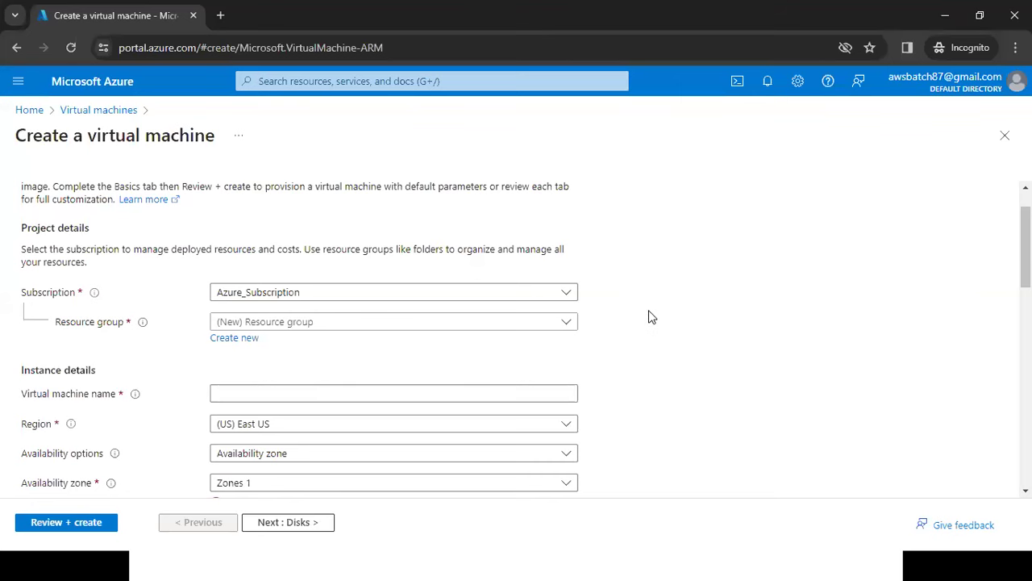
pyautogui.click(478, 324)
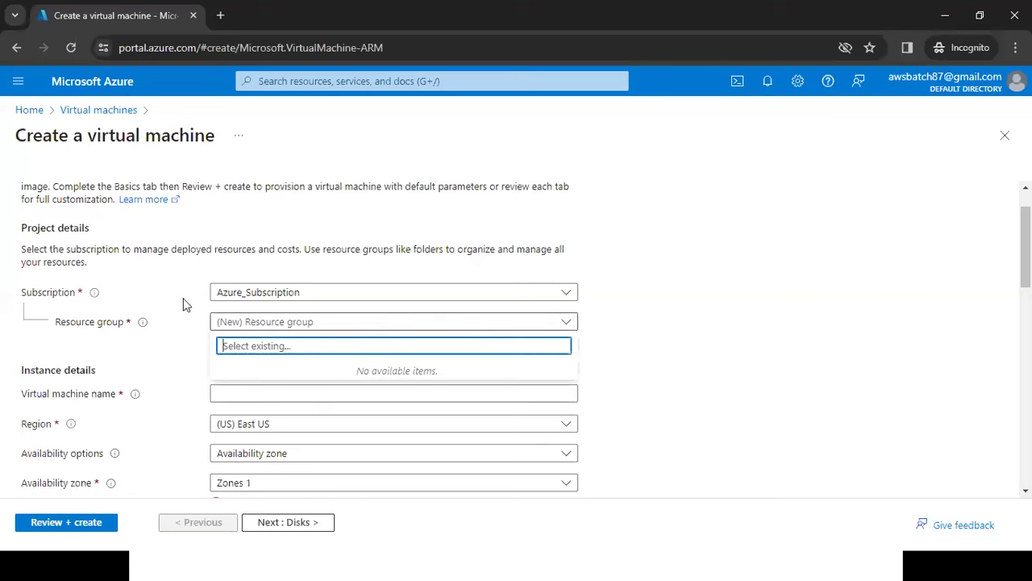
pyautogui.click(116, 326)
pyautogui.moveTo(139, 326)
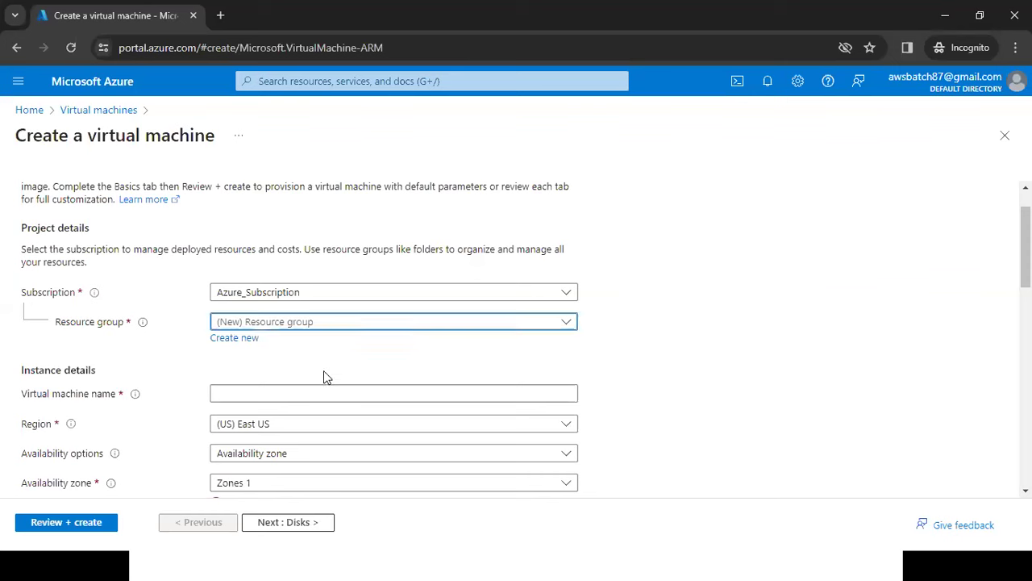
pyautogui.press('Return')
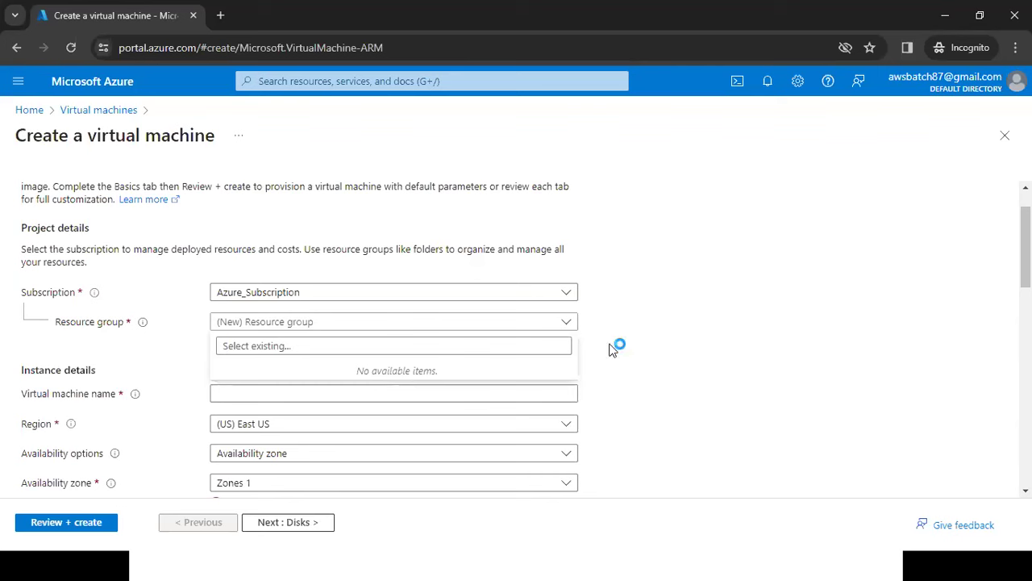
pyautogui.click(454, 327)
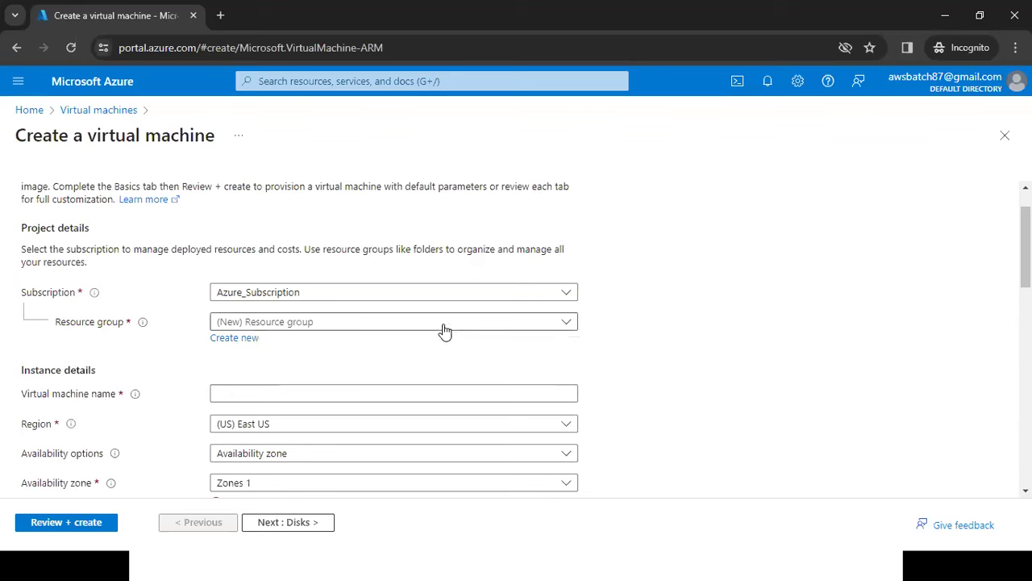
pyautogui.click(445, 327)
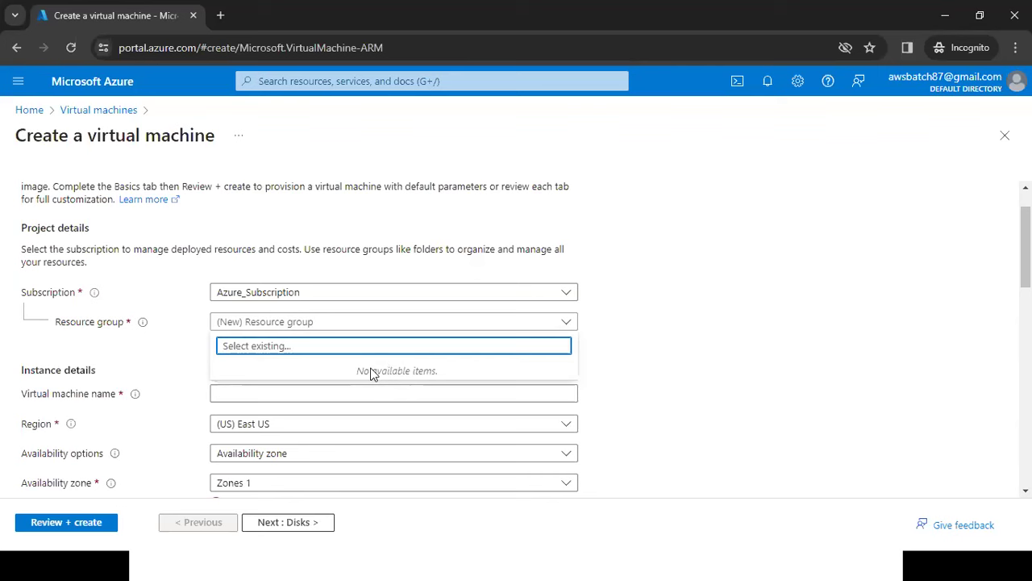
pyautogui.click(611, 352)
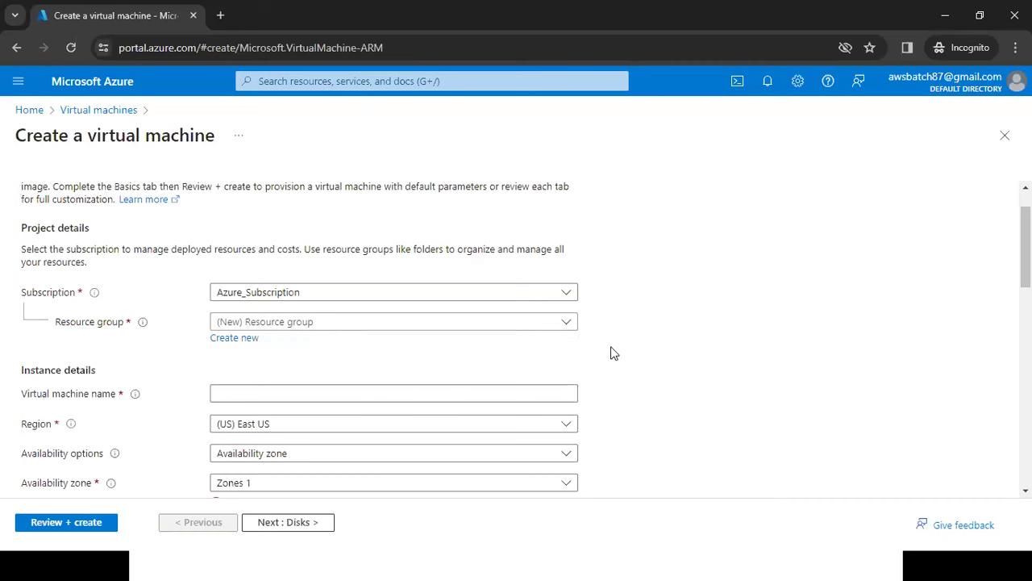
pyautogui.hotkey('alt', 'Tab')
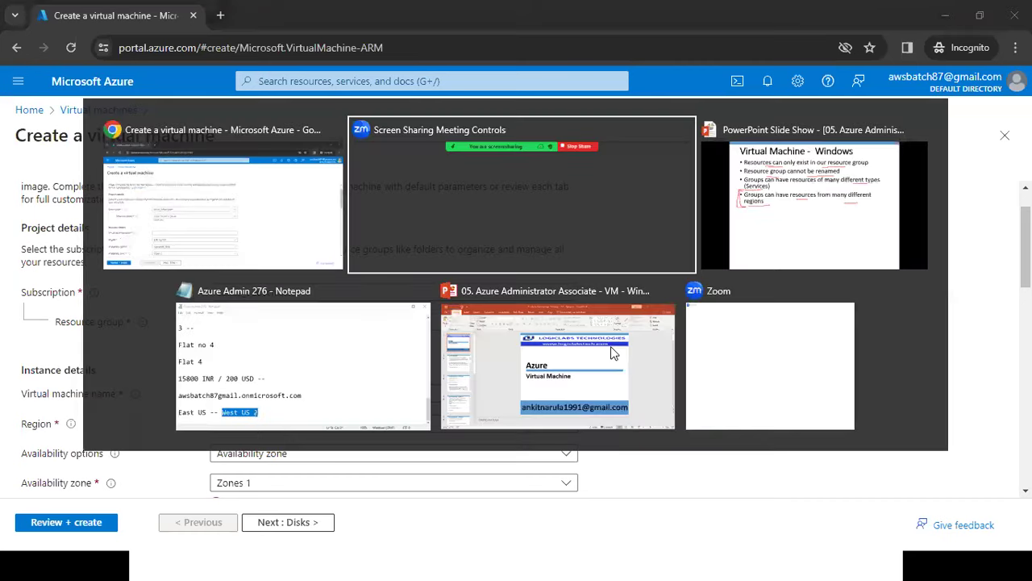
# Step: Mark Resource group and (Services) on the slide in red ink, then reopen the Azure resource group list
pyautogui.hotkey('alt', 'Tab')
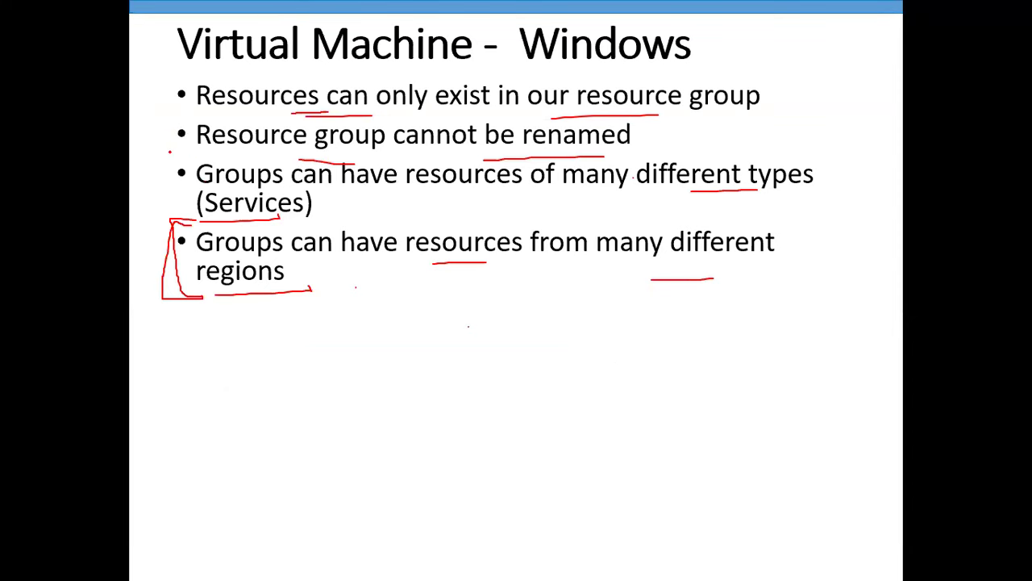
pyautogui.moveTo(184, 148)
pyautogui.mouseDown()
pyautogui.moveTo(201, 152)
pyautogui.moveTo(199, 214)
pyautogui.mouseUp()
pyautogui.moveTo(196, 197); pyautogui.dragTo(148, 195)
pyautogui.moveTo(317, 204); pyautogui.dragTo(385, 205)
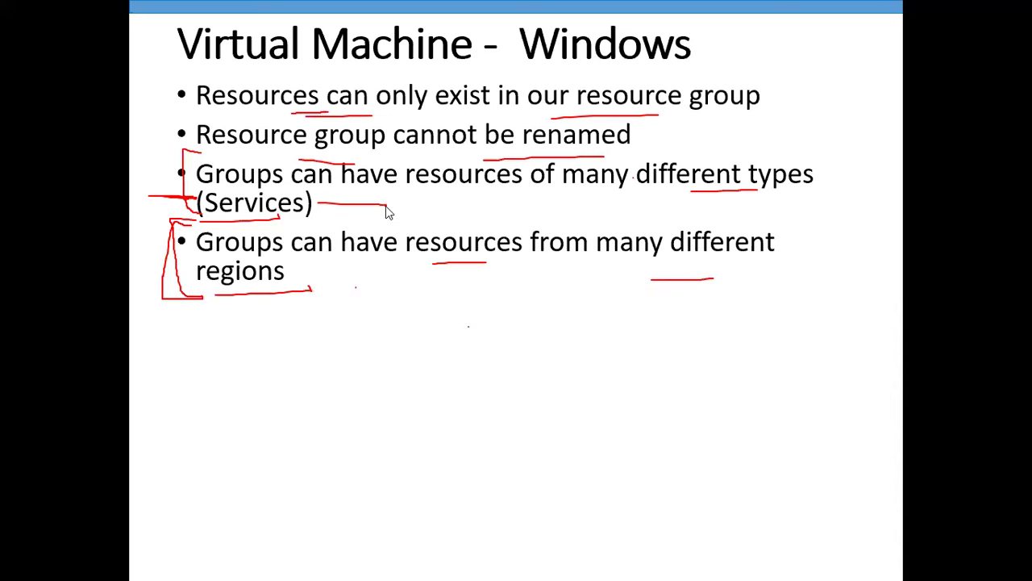
pyautogui.hotkey('alt', 'Tab')
pyautogui.click(258, 323)
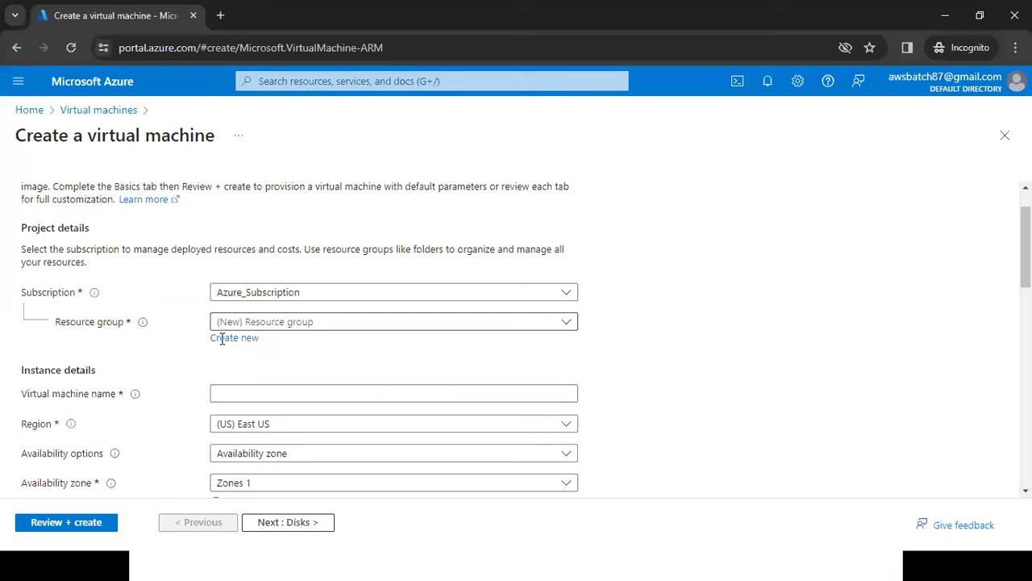
# Step: Check that Virtual machines is still empty, go back to the portal Home page, and open File Explorer
pyautogui.click(119, 337)
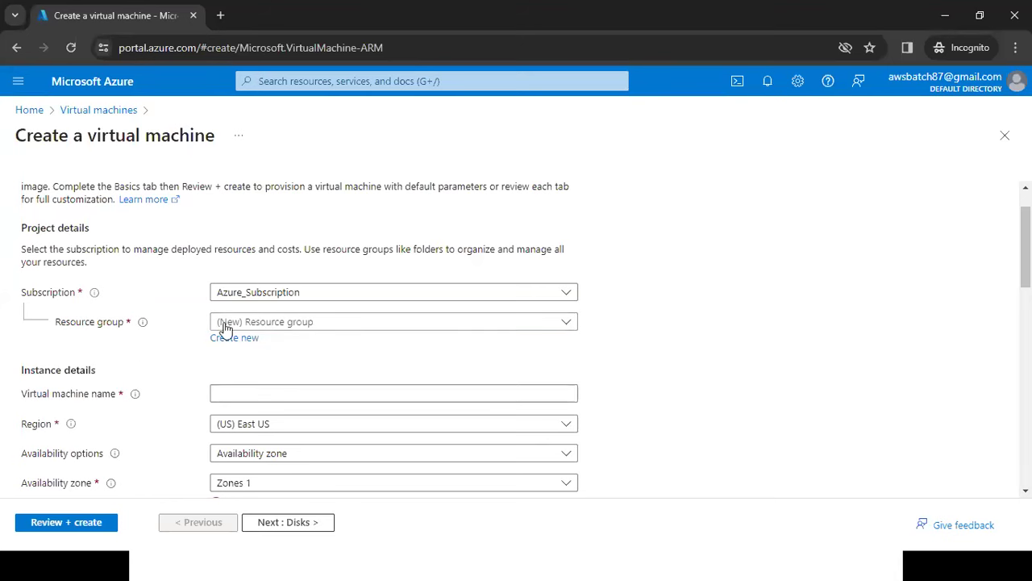
pyautogui.click(268, 326)
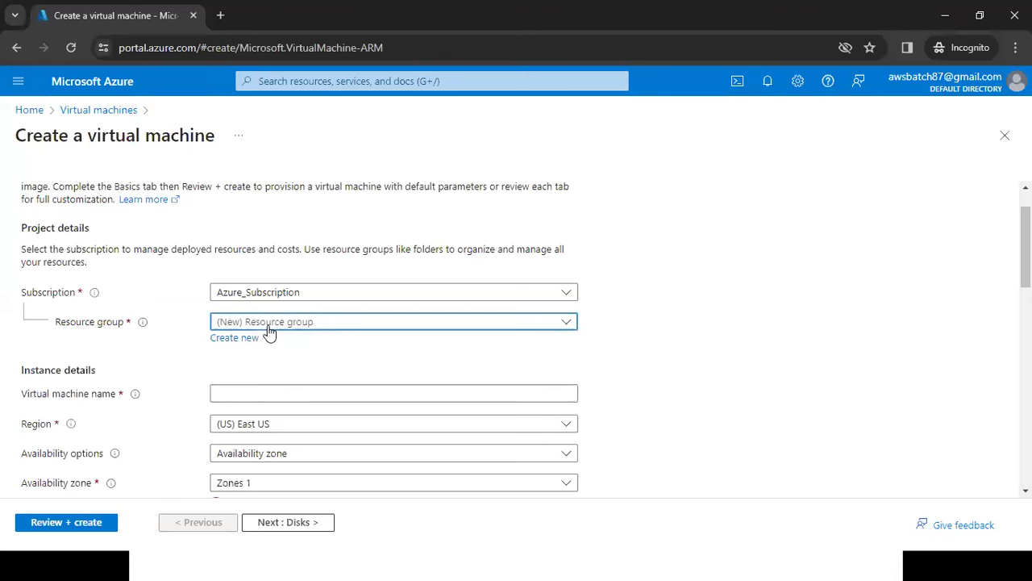
pyautogui.click(87, 90)
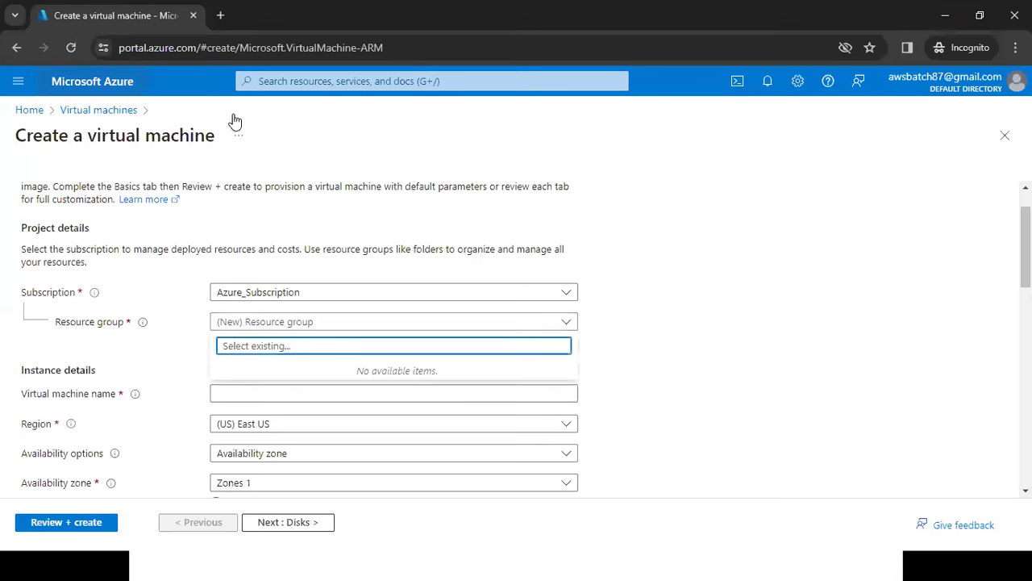
pyautogui.click(237, 209)
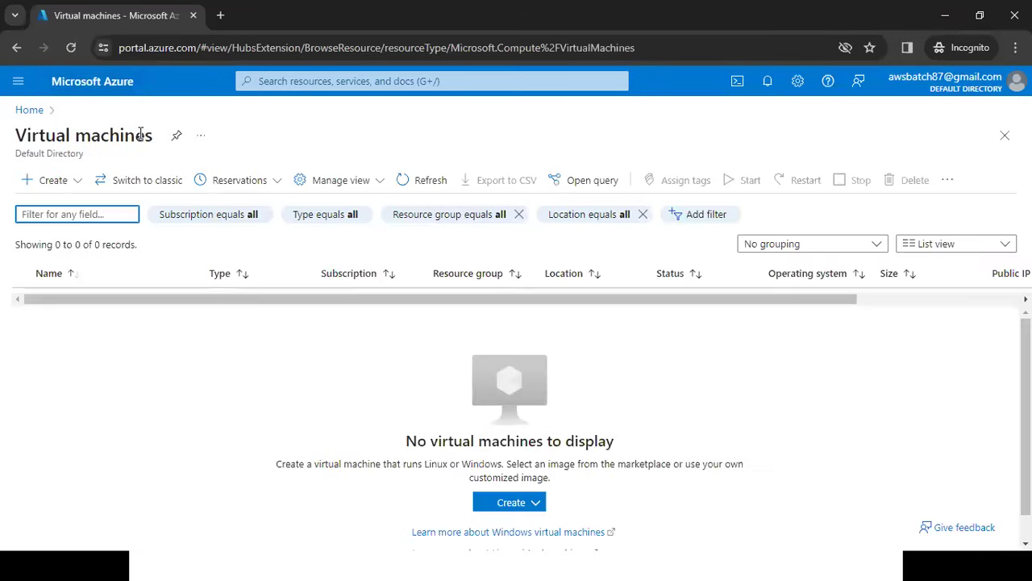
pyautogui.click(95, 92)
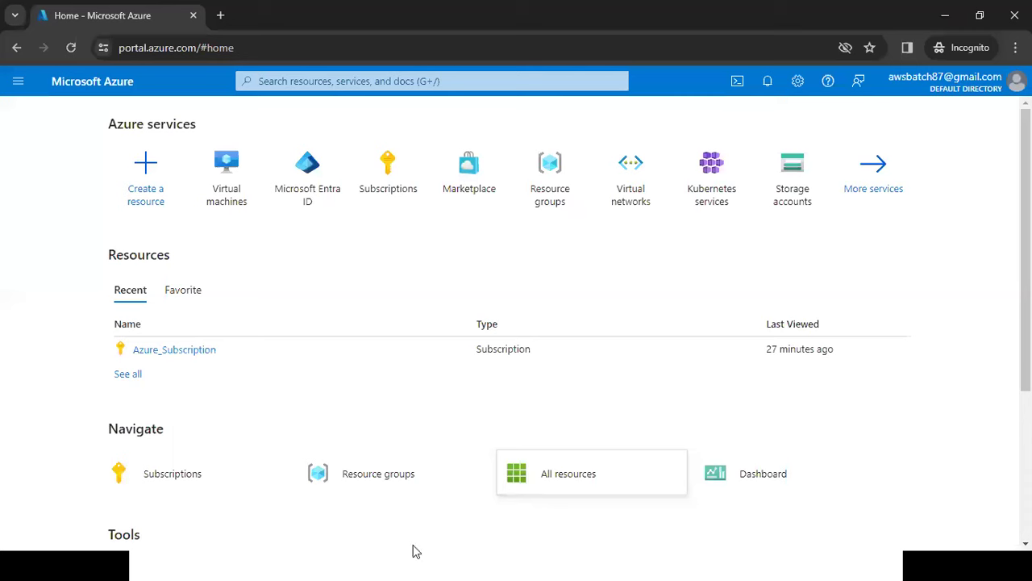
pyautogui.click(317, 565)
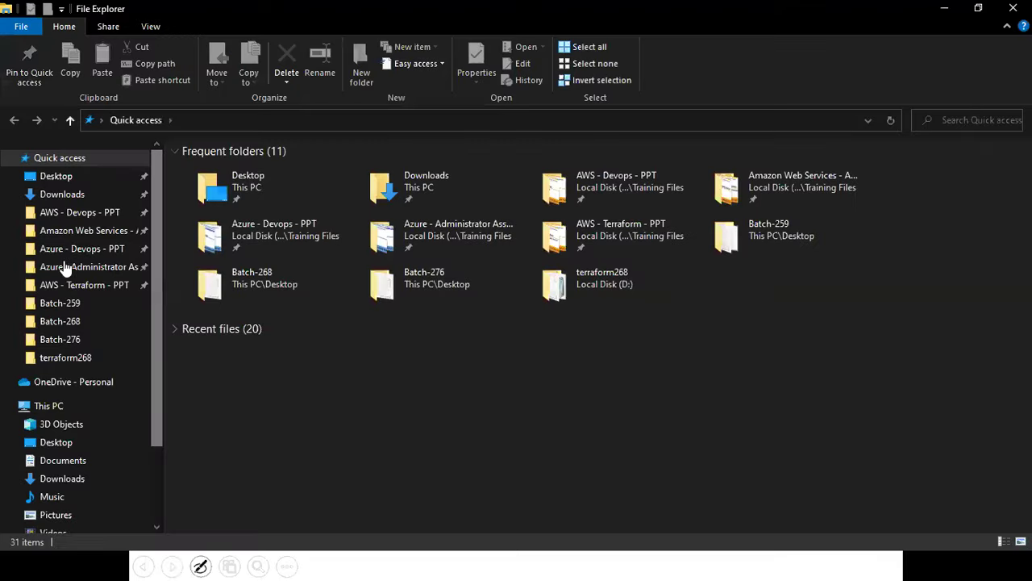
# Step: Open the Azure - Administrator Associate - PPT folder, select the Azure Account and Subscription decks, then return to Chrome
pyautogui.click(121, 265)
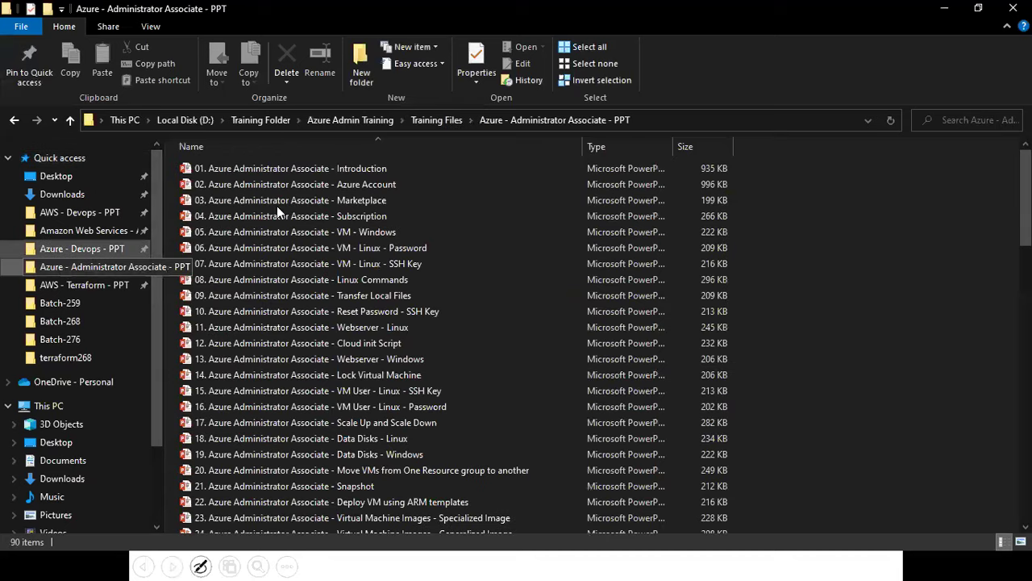
pyautogui.click(276, 203)
pyautogui.click(267, 231)
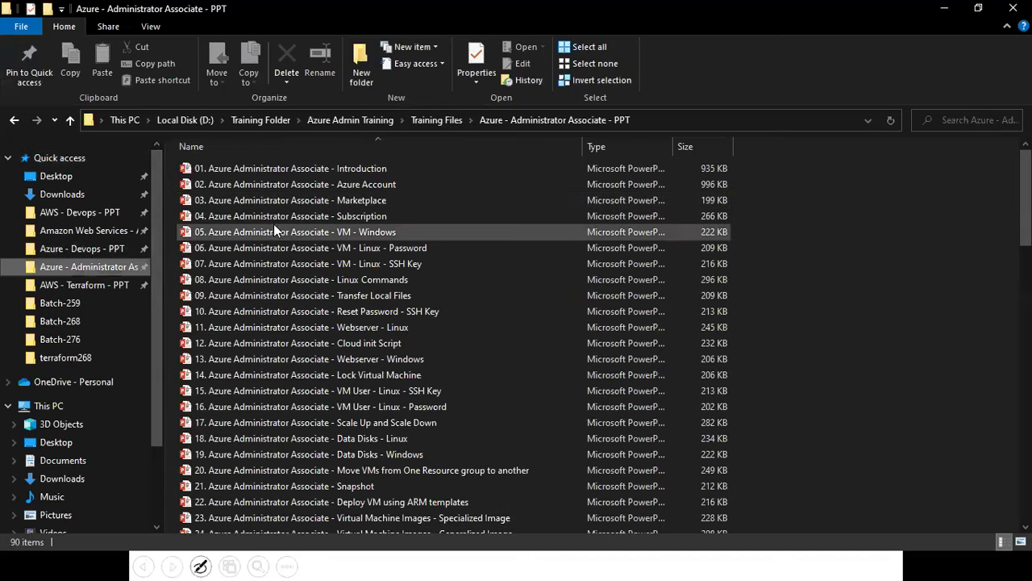
pyautogui.click(275, 171)
pyautogui.click(275, 174)
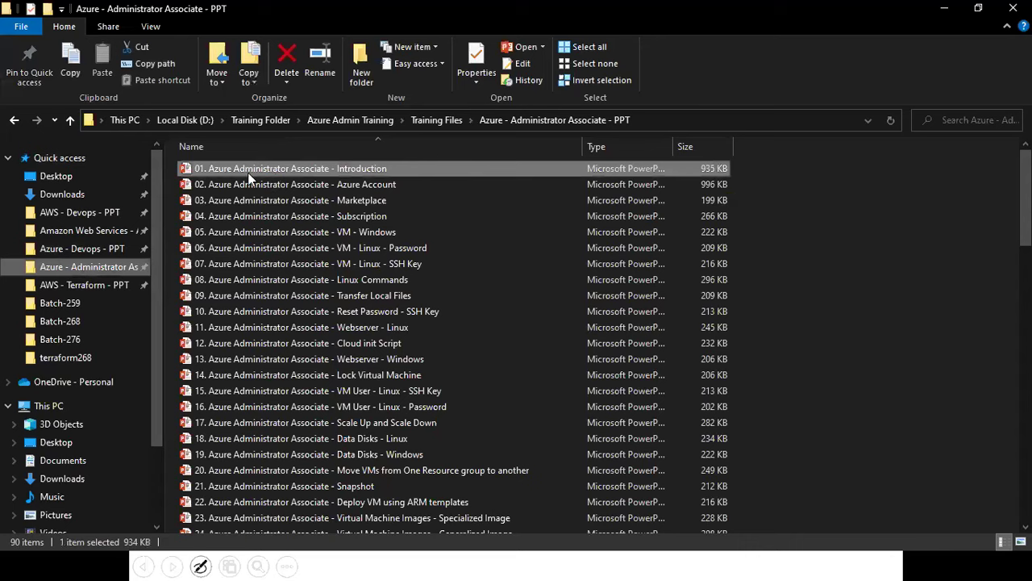
pyautogui.click(325, 188)
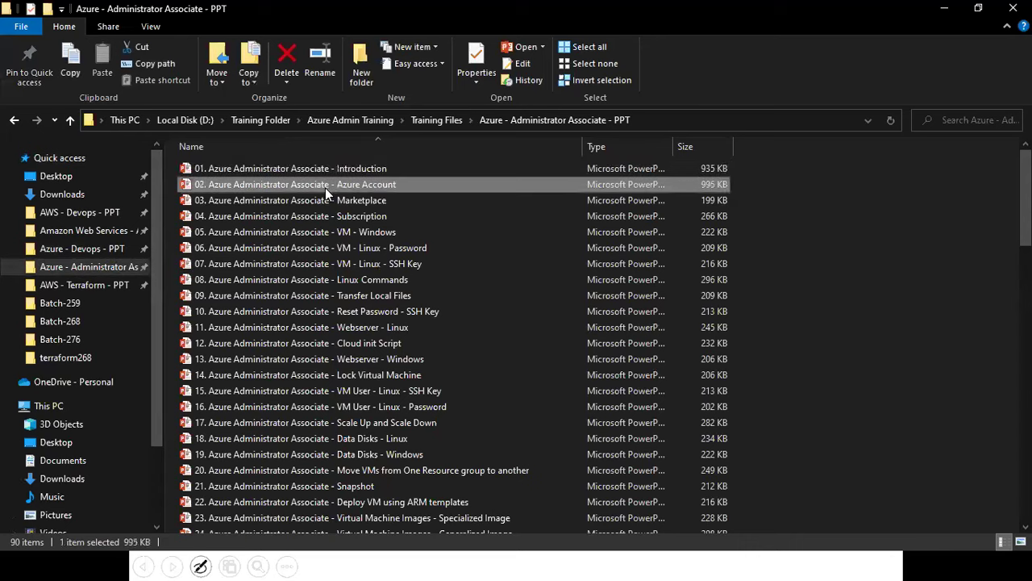
pyautogui.hotkey('shift', 'Down')
pyautogui.hotkey('shift', 'Down')
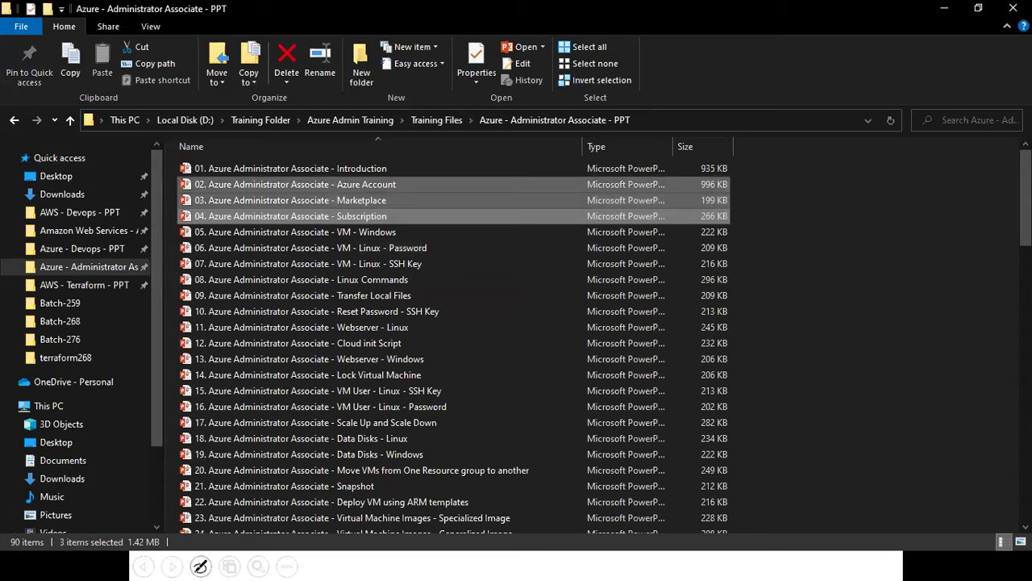
pyautogui.click(937, 170)
pyautogui.hotkey('alt', 'Tab')
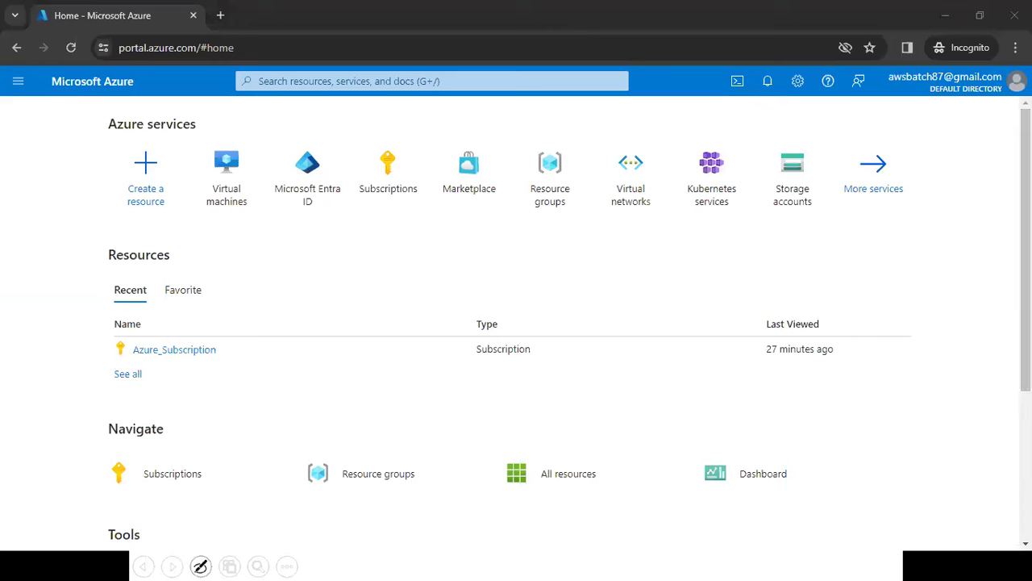
# Step: Bring the Azure Admin 276 Notepad window in front of the Azure portal Home page
pyautogui.click(470, 271)
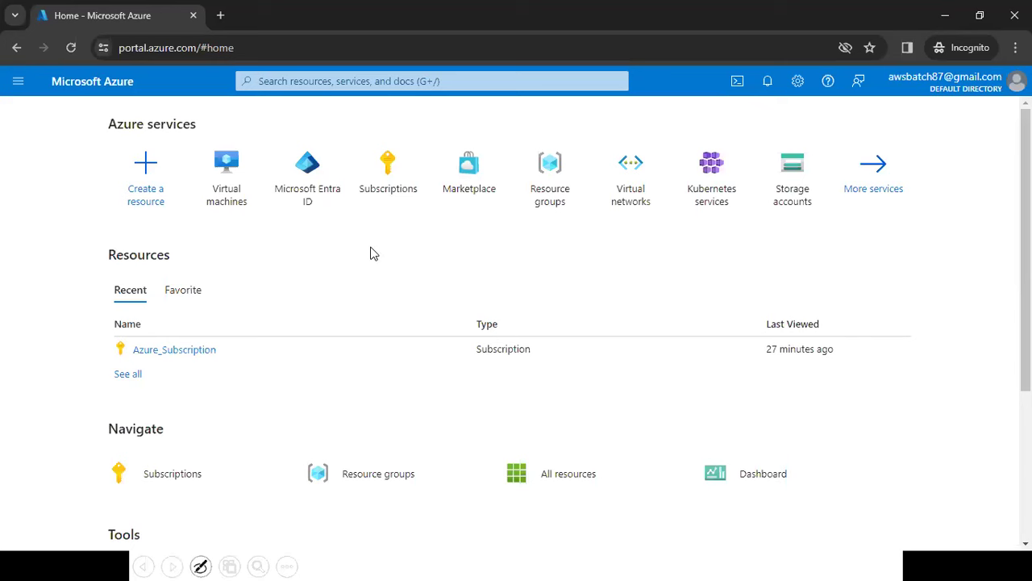
pyautogui.click(535, 562)
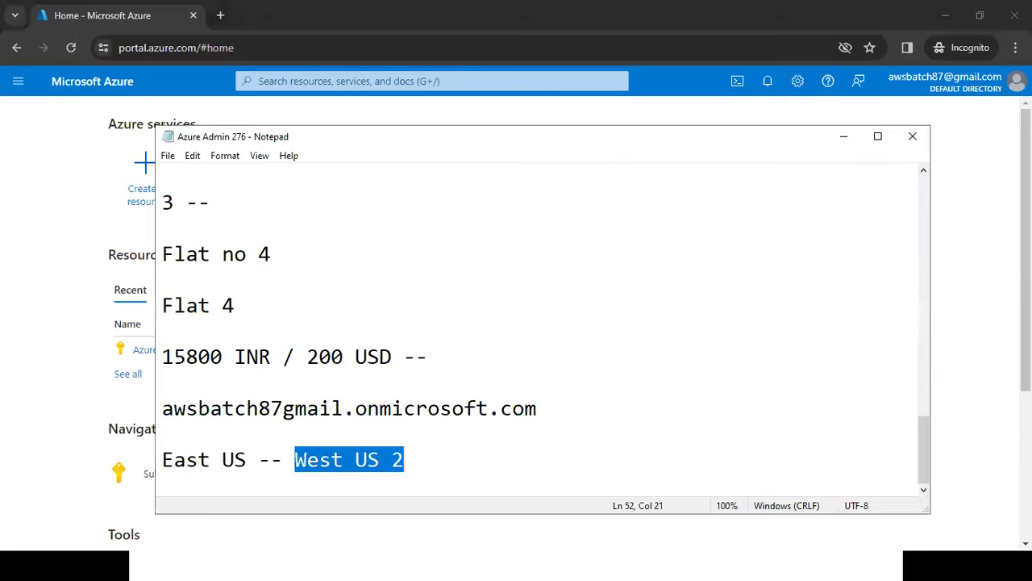
# Step: Add a '16 gb --' line under East US -- West US 2, save the notes, and return to Azure
pyautogui.press('Down')
pyautogui.write('16 gb --')
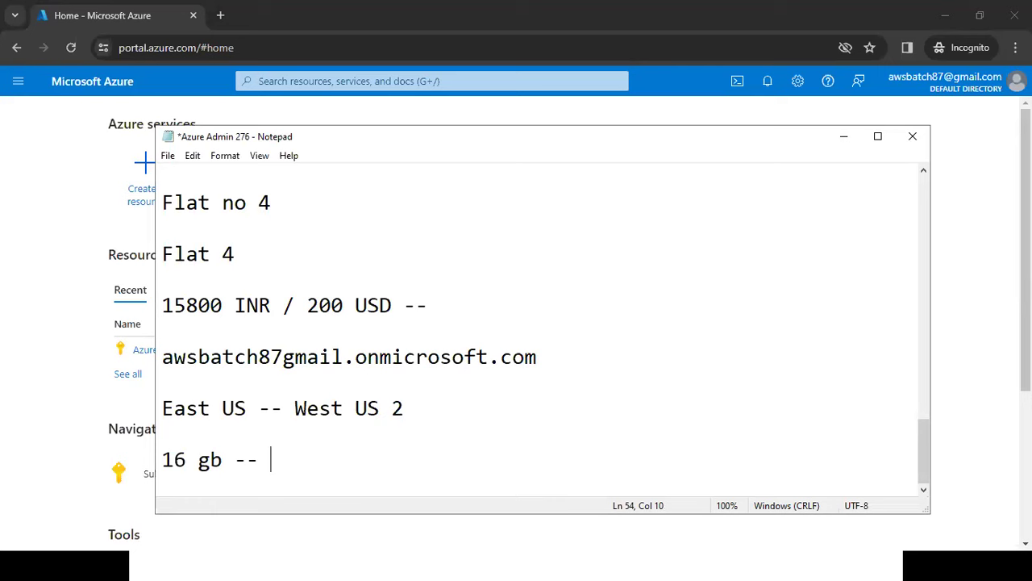
pyautogui.hotkey('ctrl', 's')
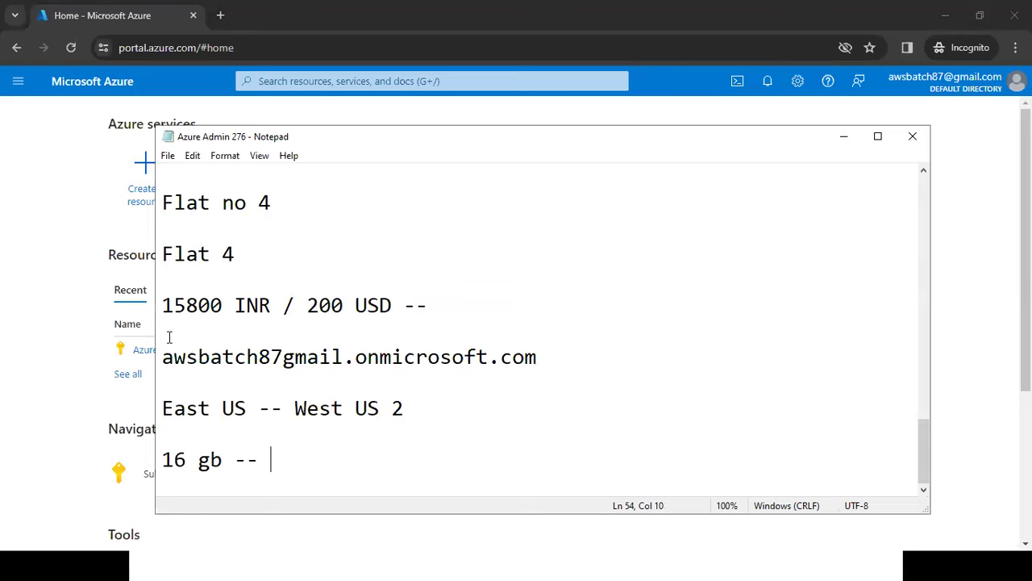
pyautogui.click(59, 364)
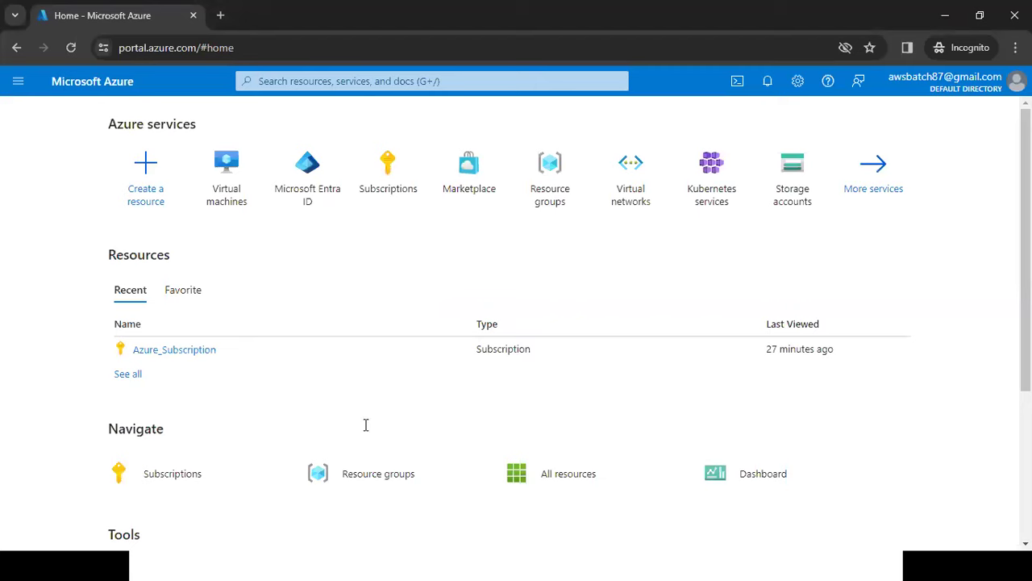
pyautogui.hotkey('alt', 'Tab')
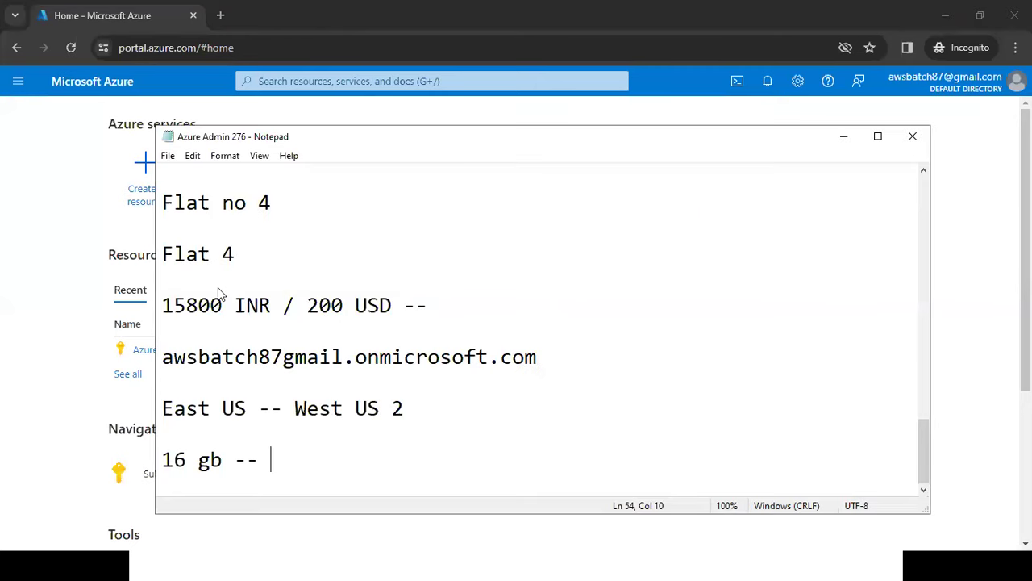
pyautogui.click(87, 225)
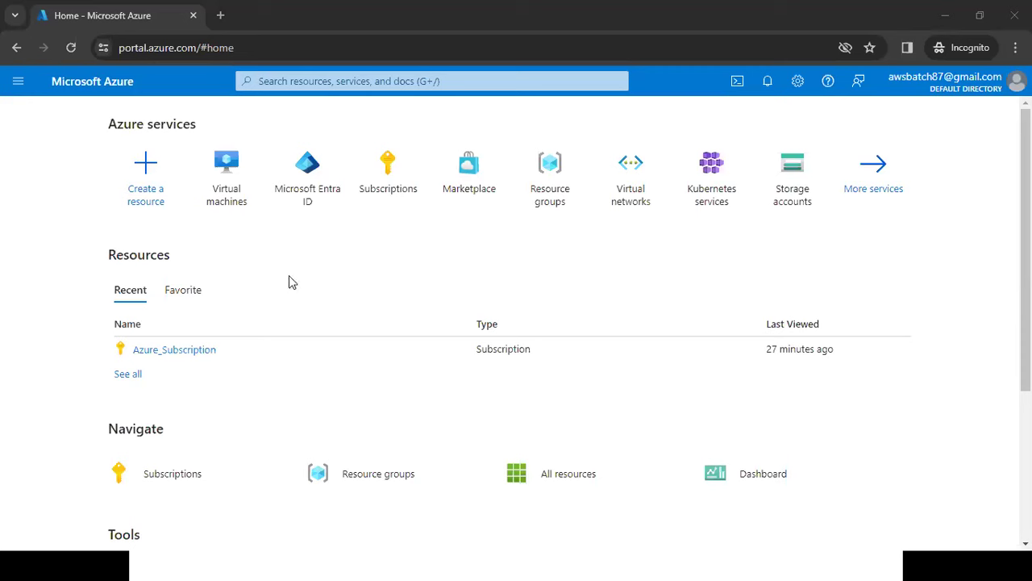
pyautogui.click(540, 218)
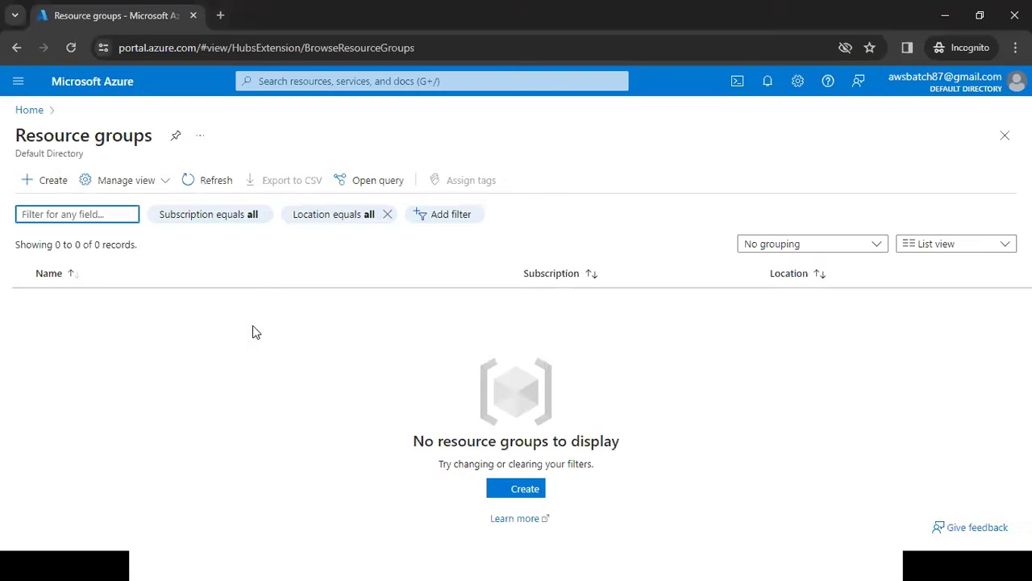
pyautogui.click(104, 92)
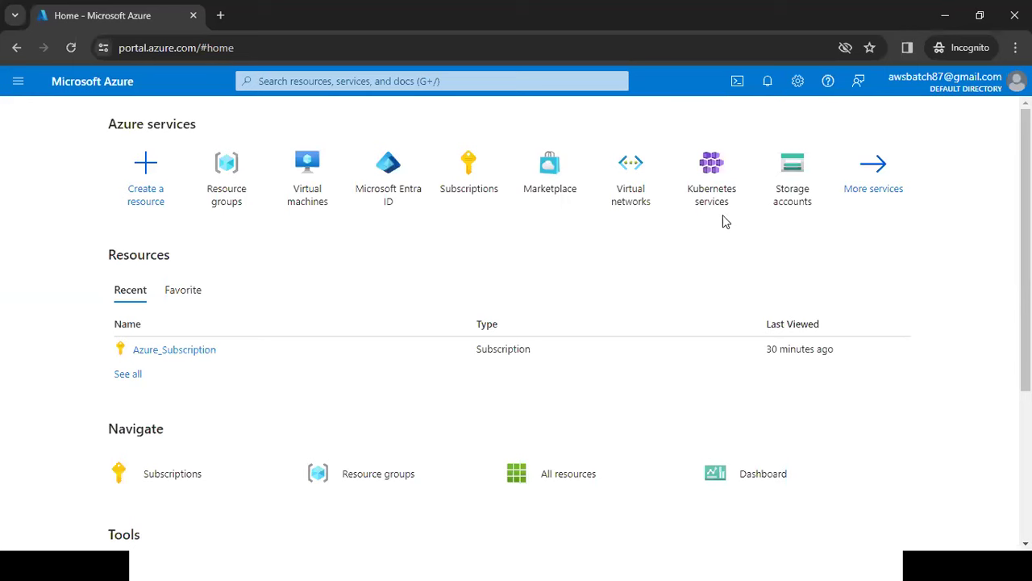
pyautogui.click(792, 187)
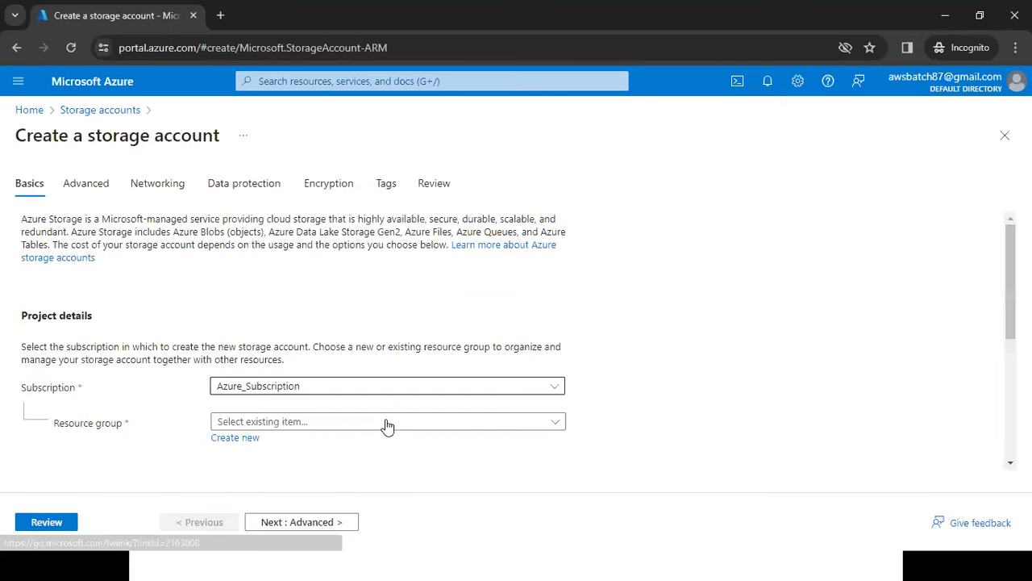
pyautogui.click(390, 422)
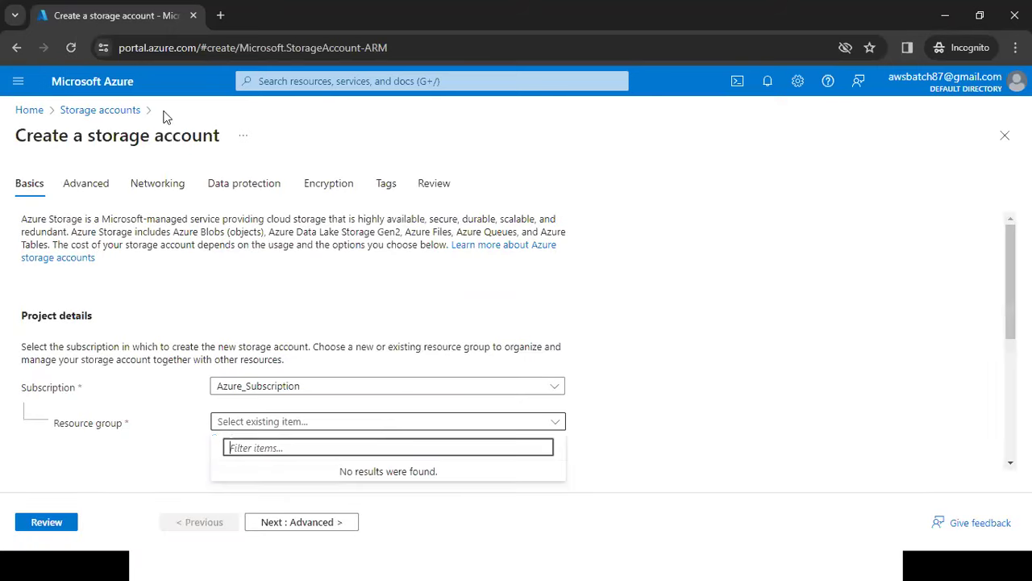
pyautogui.click(96, 84)
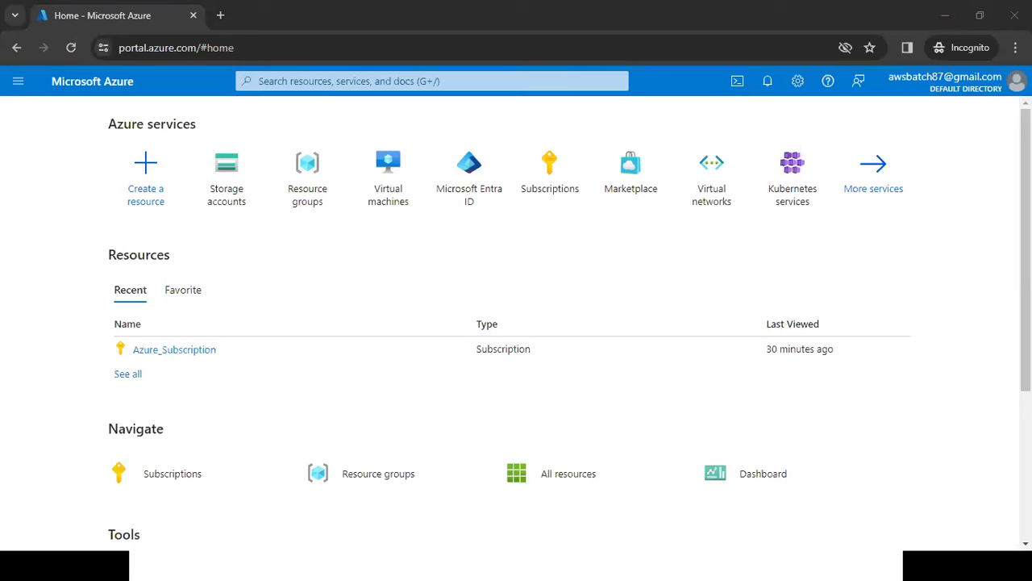
pyautogui.hotkey('alt', 'Tab')
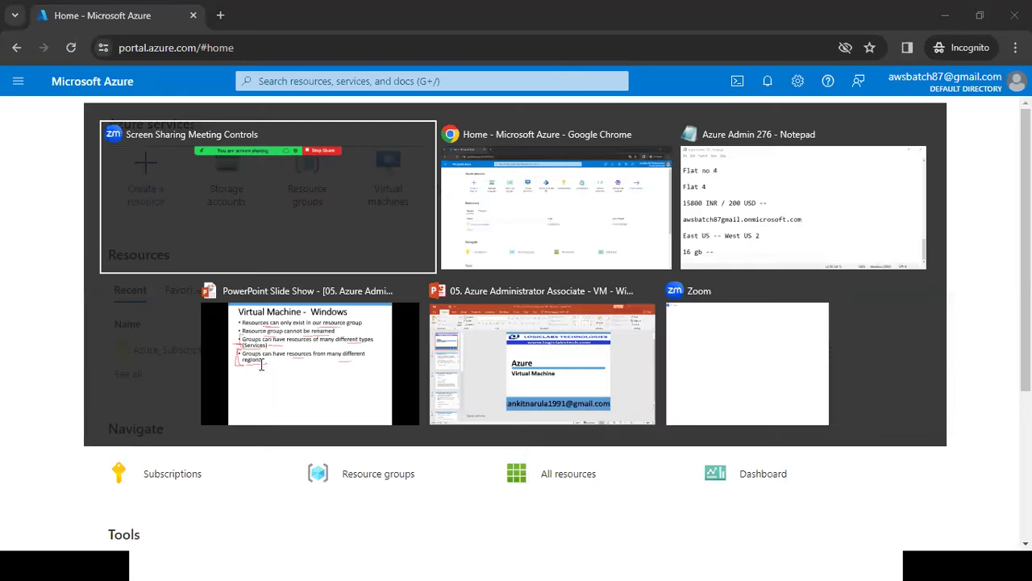
pyautogui.press('pageup')
pyautogui.press('pageup')
pyautogui.press('pageup')
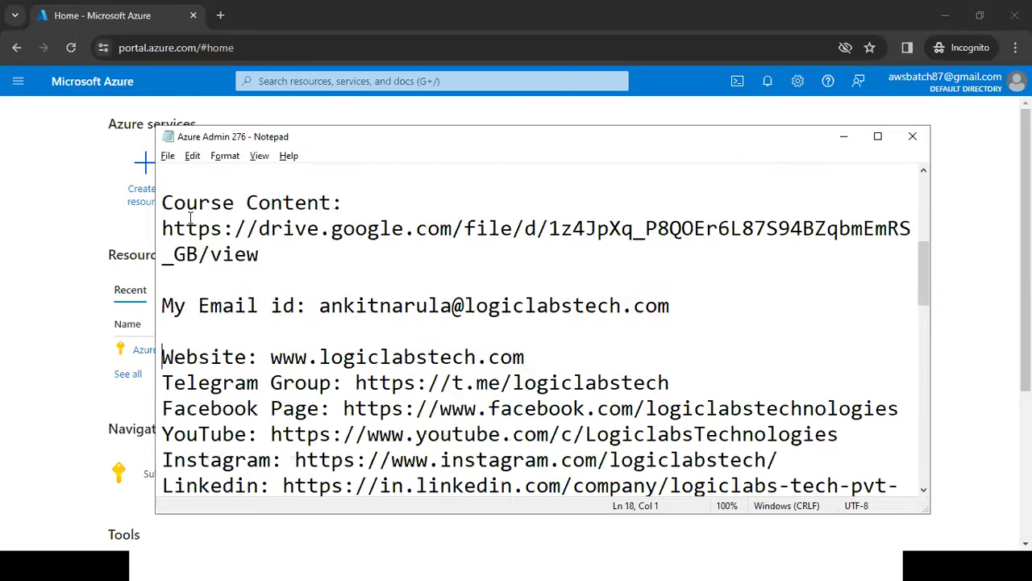
pyautogui.press('pageup')
pyautogui.hotkey('ctrl', 'Home')
pyautogui.press('End')
pyautogui.press('Down')
pyautogui.press('Down')
pyautogui.click(179, 214)
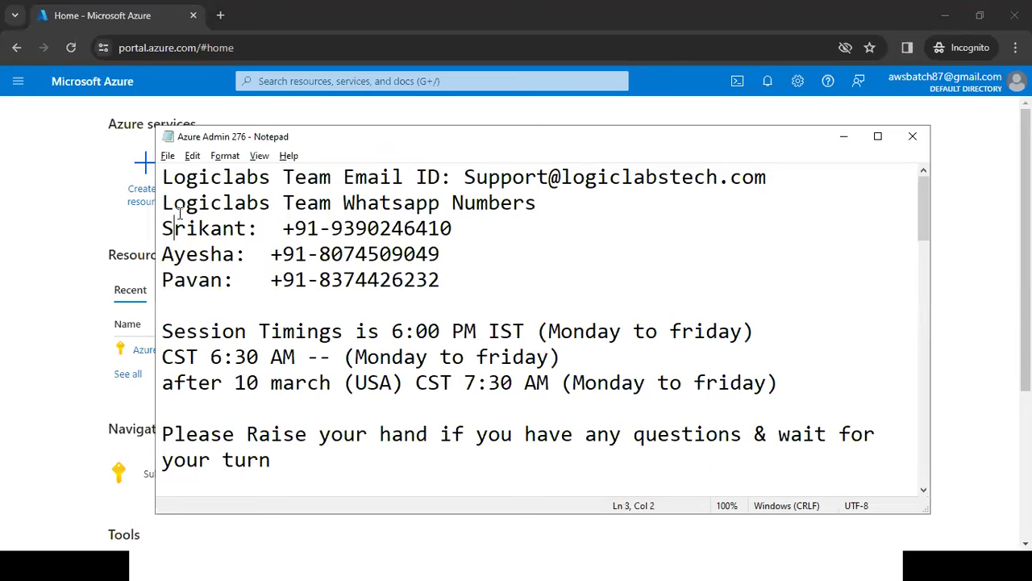
pyautogui.press('Home')
pyautogui.hotkey('shift', 'Down')
pyautogui.hotkey('shift', 'End')
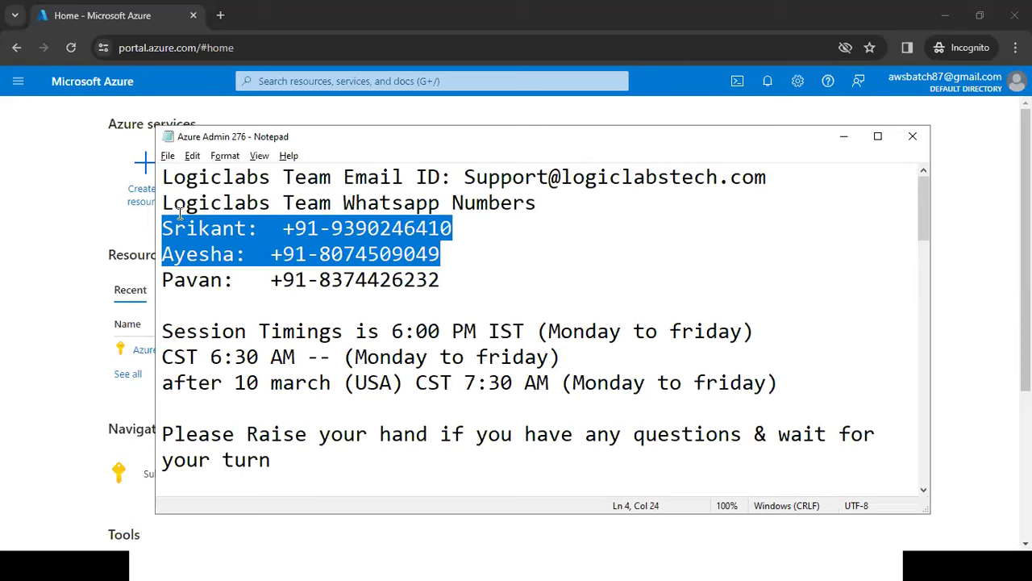
pyautogui.click(847, 141)
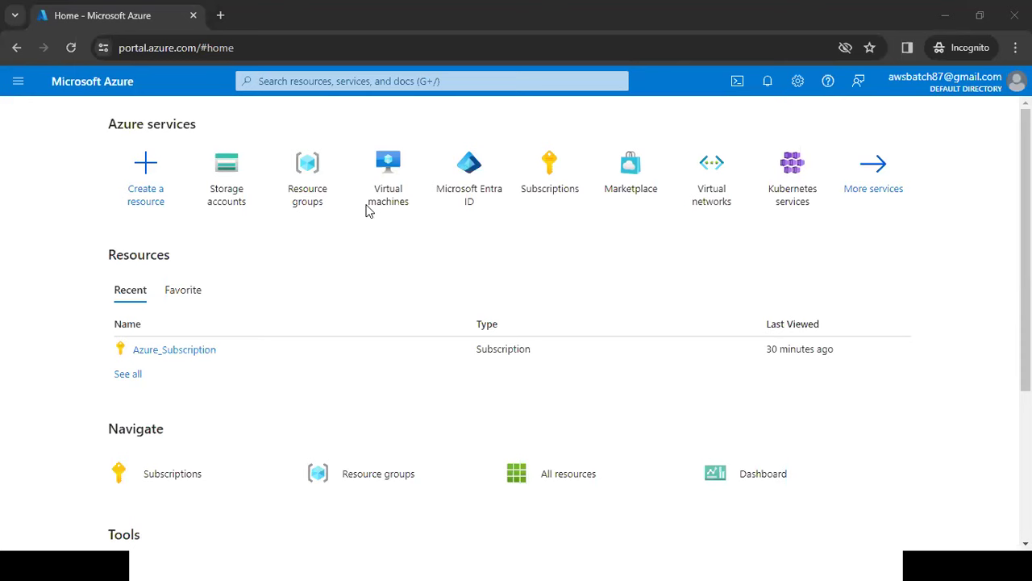
pyautogui.click(310, 195)
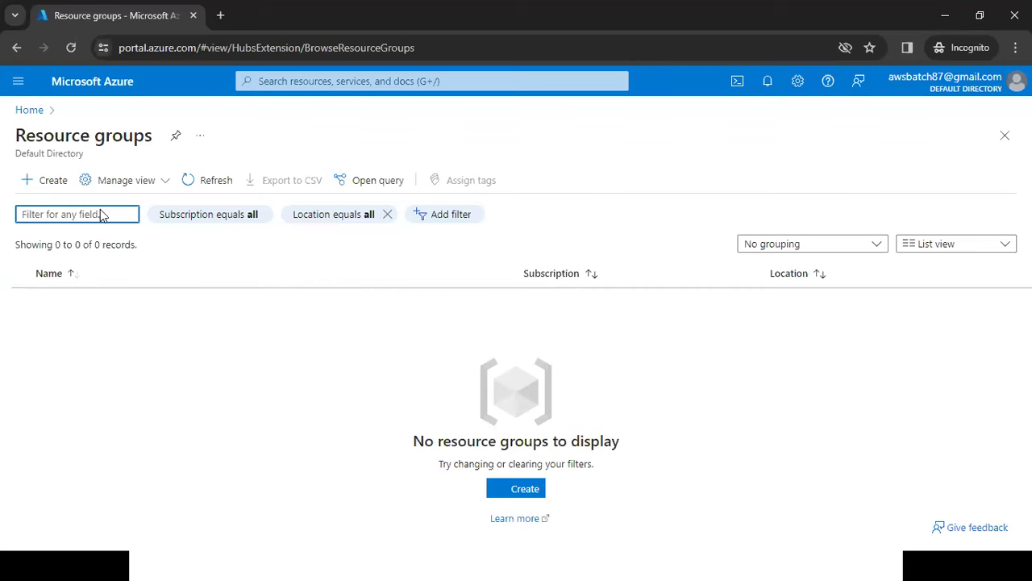
pyautogui.tripleClick(160, 135)
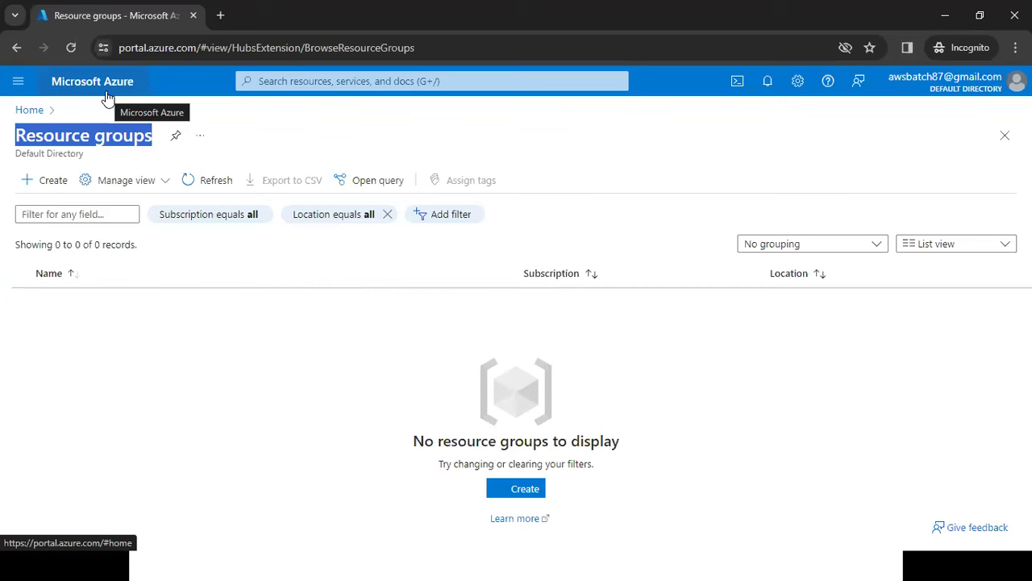
pyautogui.click(225, 389)
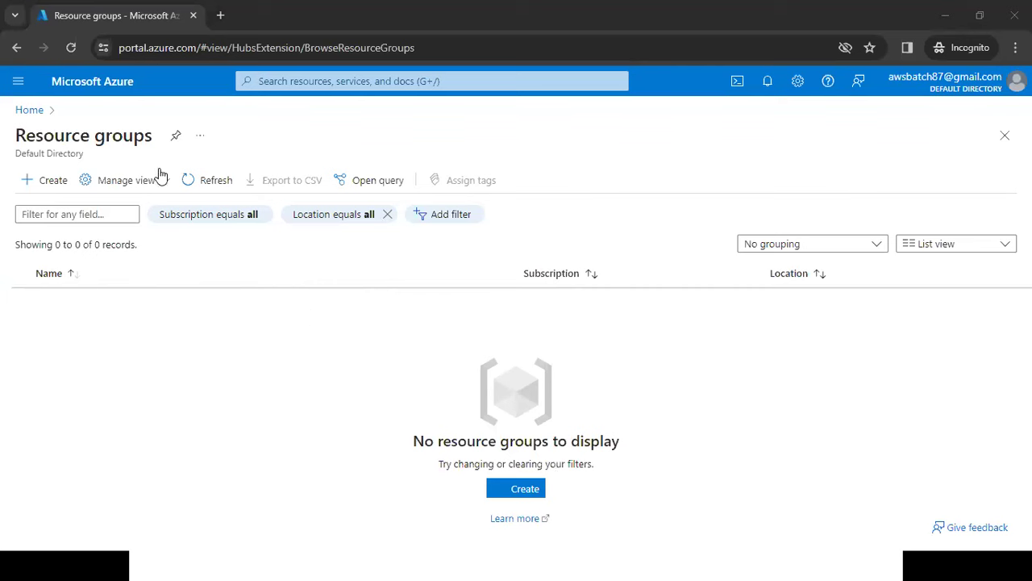
pyautogui.click(88, 95)
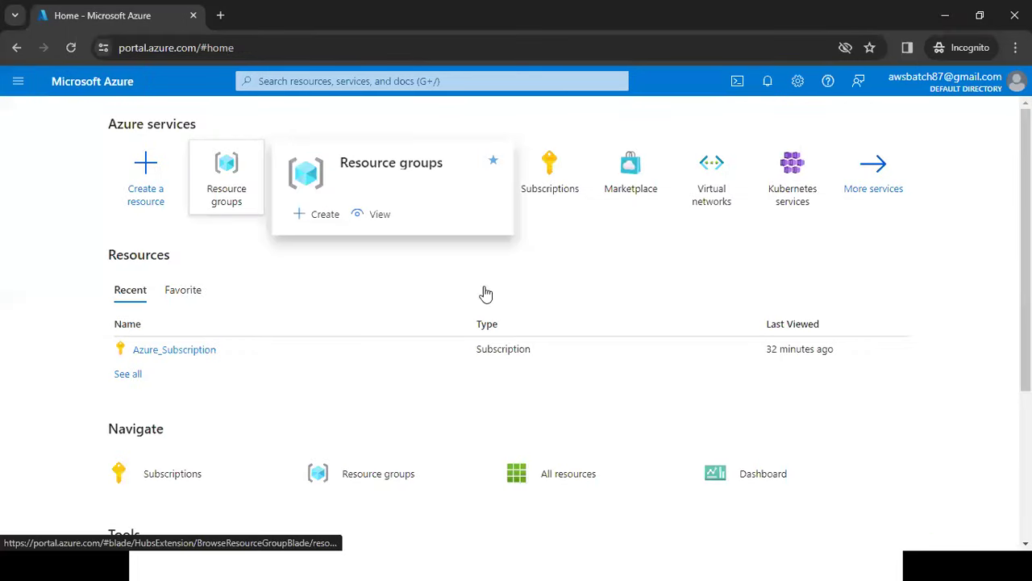
# Step: Load the Logiclabs website in a new tab and open the AZ-104 batch 276 course page
pyautogui.click(221, 15)
pyautogui.write('logiclabstech.com')
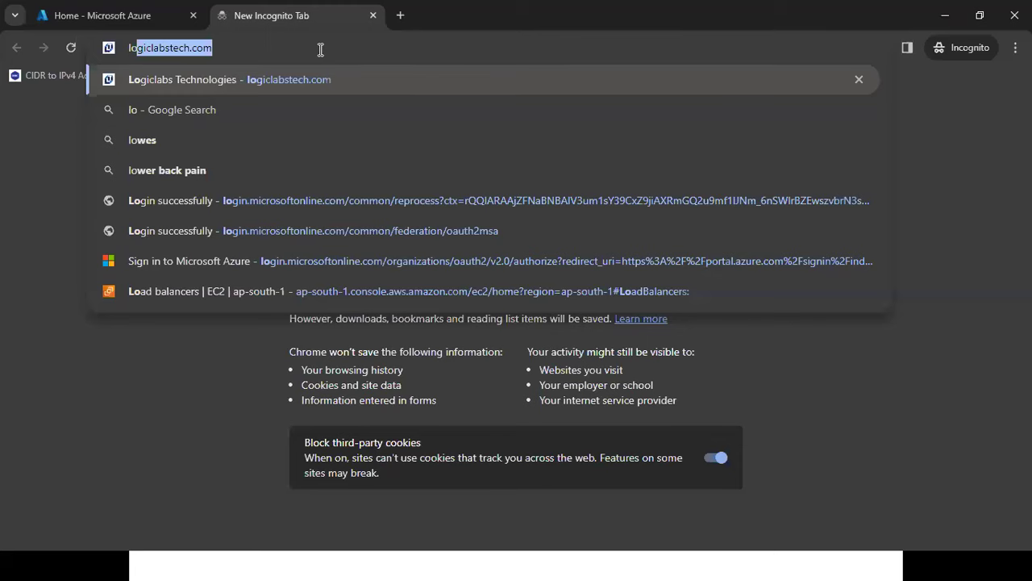
pyautogui.press('Return')
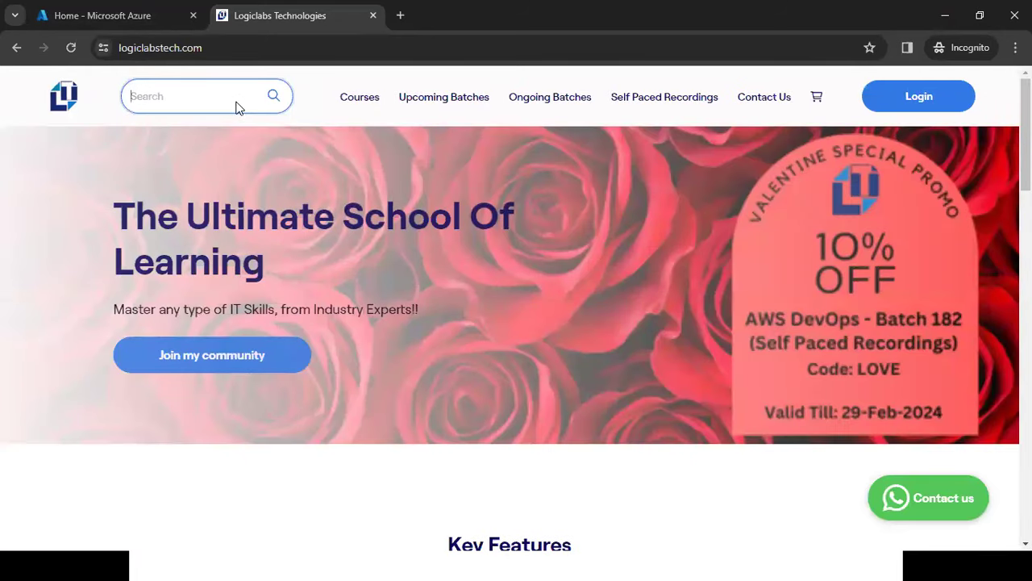
pyautogui.hotkey('alt', 'Tab')
pyautogui.click(237, 103)
pyautogui.write('276')
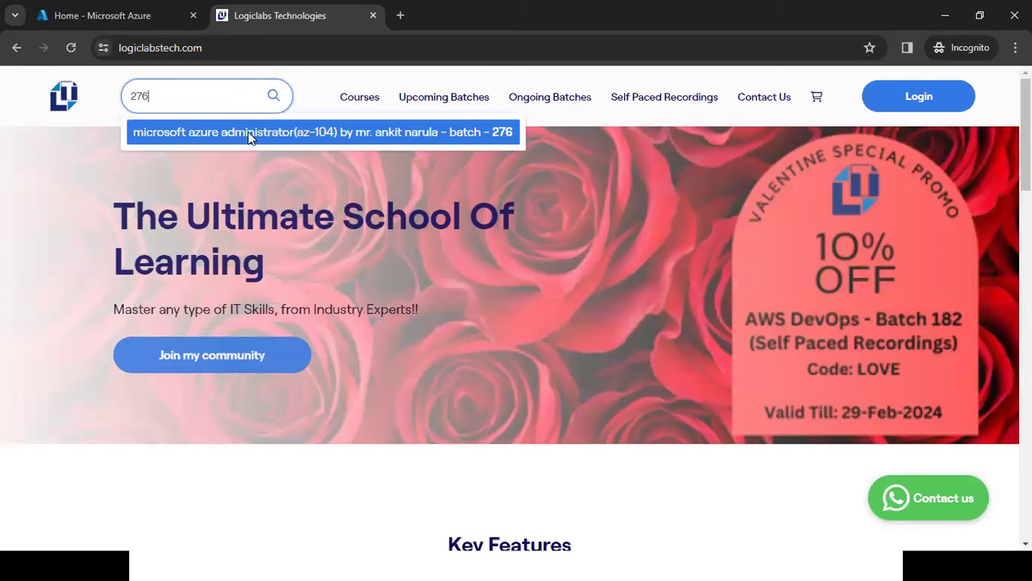
pyautogui.click(250, 137)
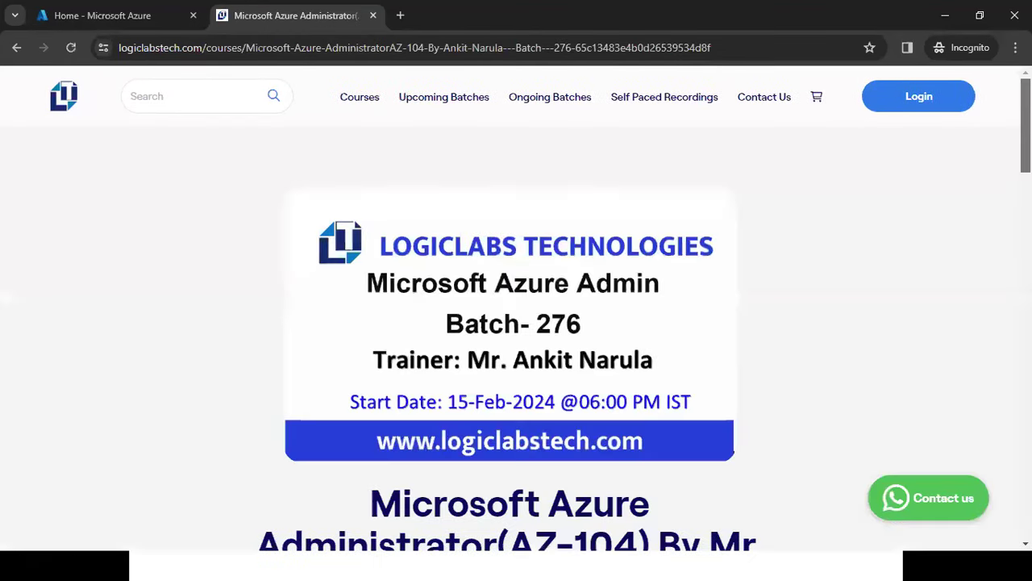
# Step: Expand the Introduction syllabus section to show its attachments, then close the course tab
pyautogui.scroll(-10, 516, 306)
pyautogui.scroll(-10, 599, 426)
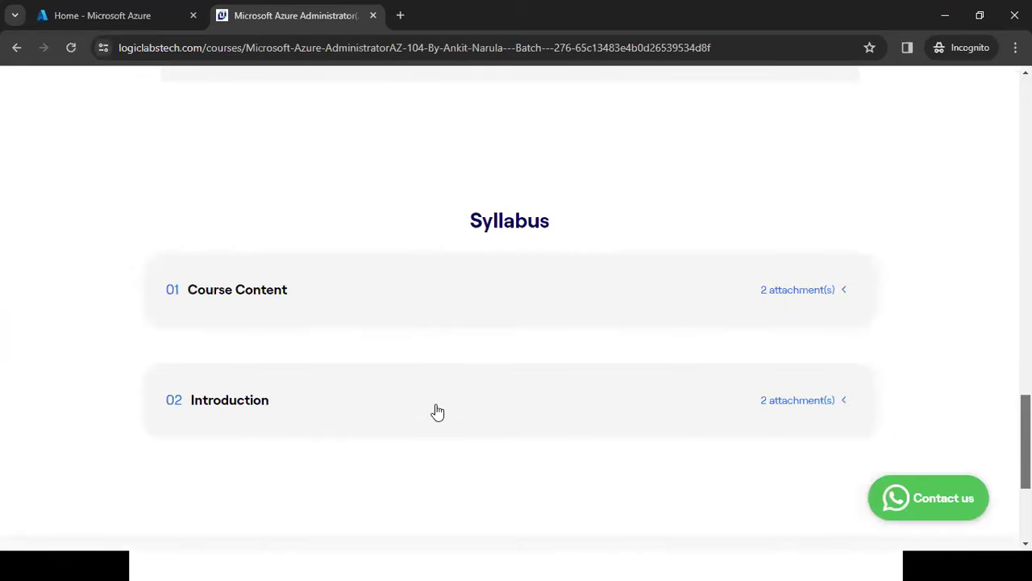
pyautogui.click(437, 412)
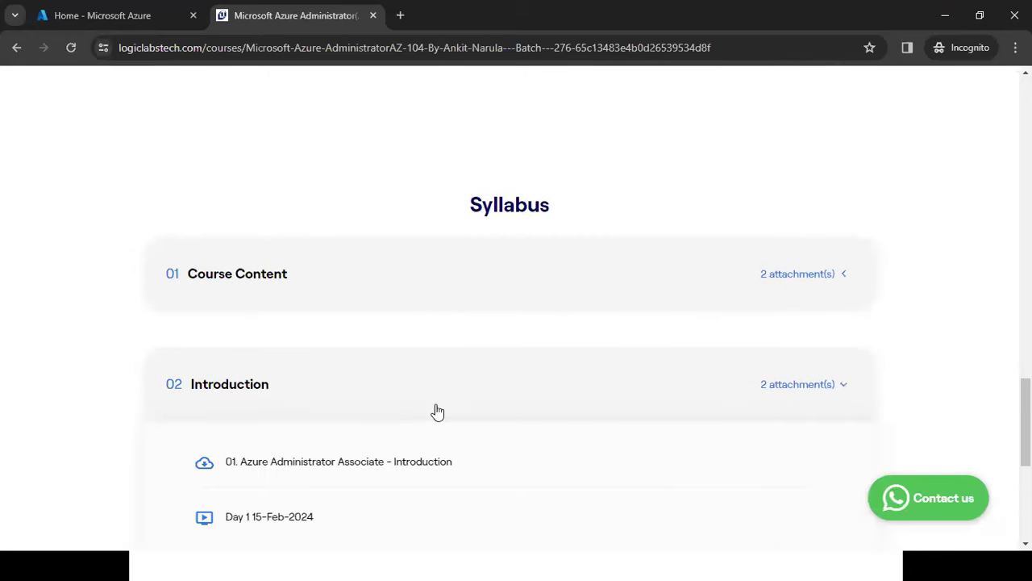
pyautogui.scroll(-2, 492, 313)
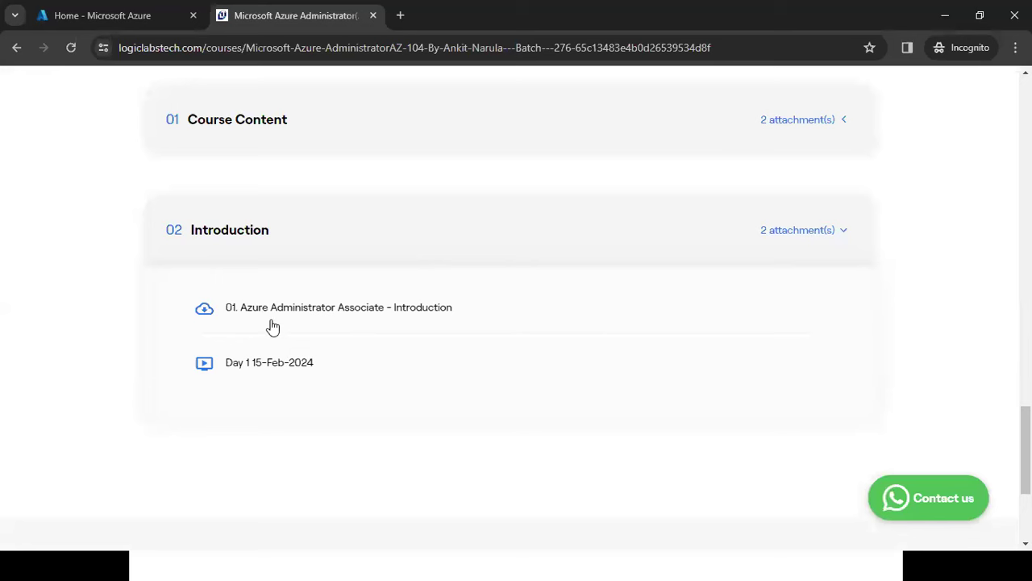
pyautogui.moveTo(415, 313); pyautogui.dragTo(214, 242)
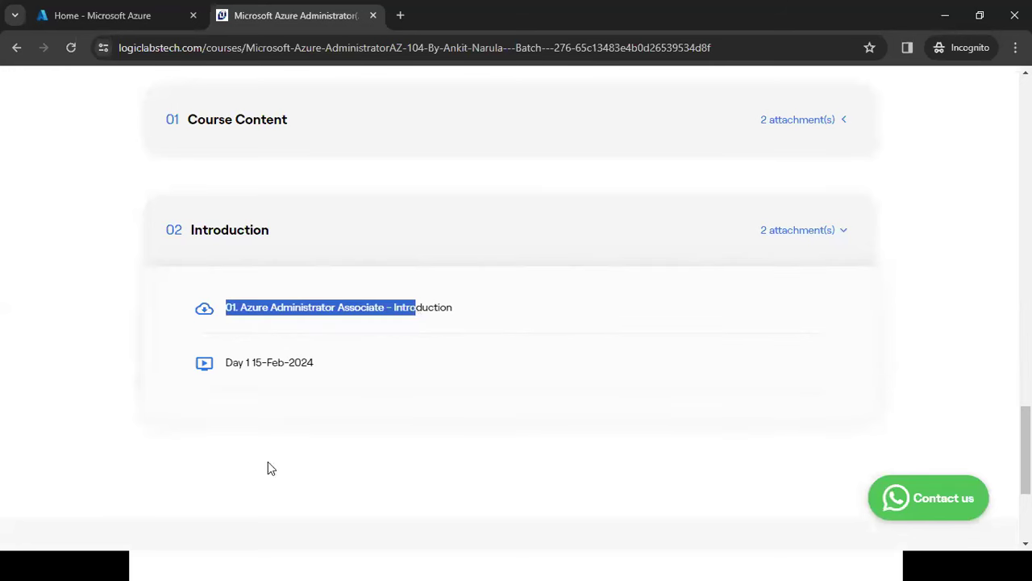
pyautogui.click(457, 464)
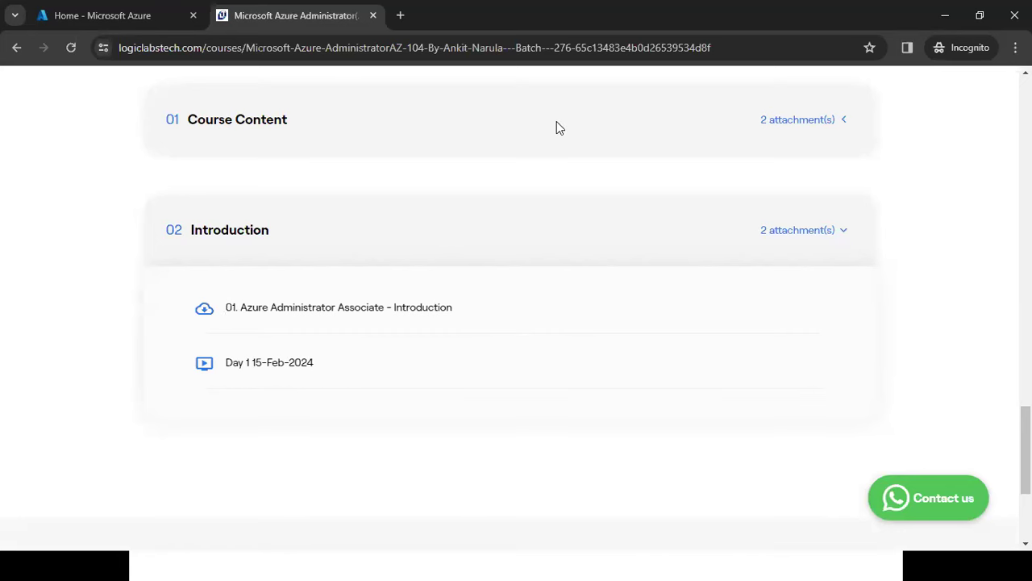
pyautogui.hotkey('ctrl', 'w')
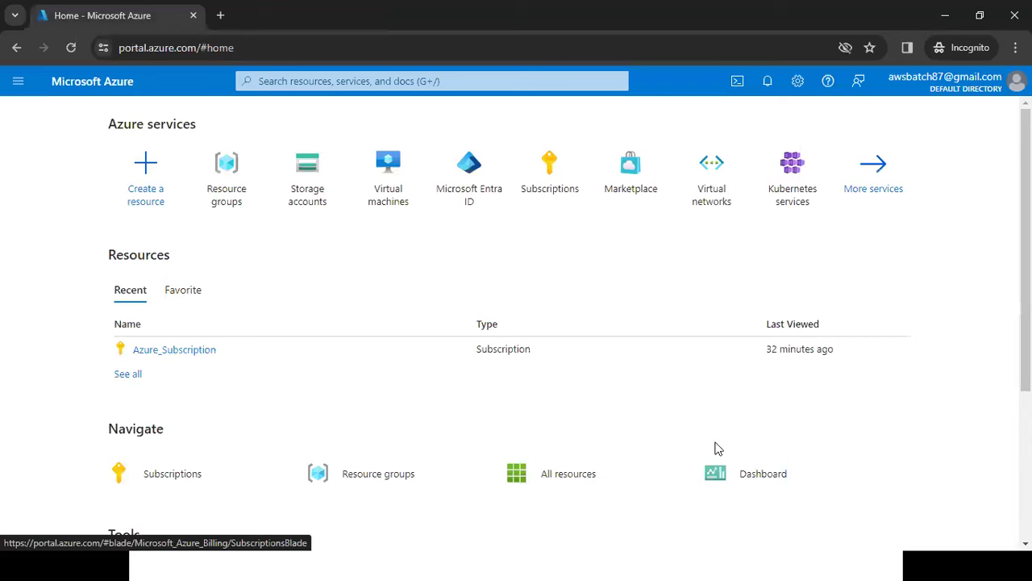
# Step: Bring the Azure Admin 276 notes to the front from the taskbar
pyautogui.press('super')
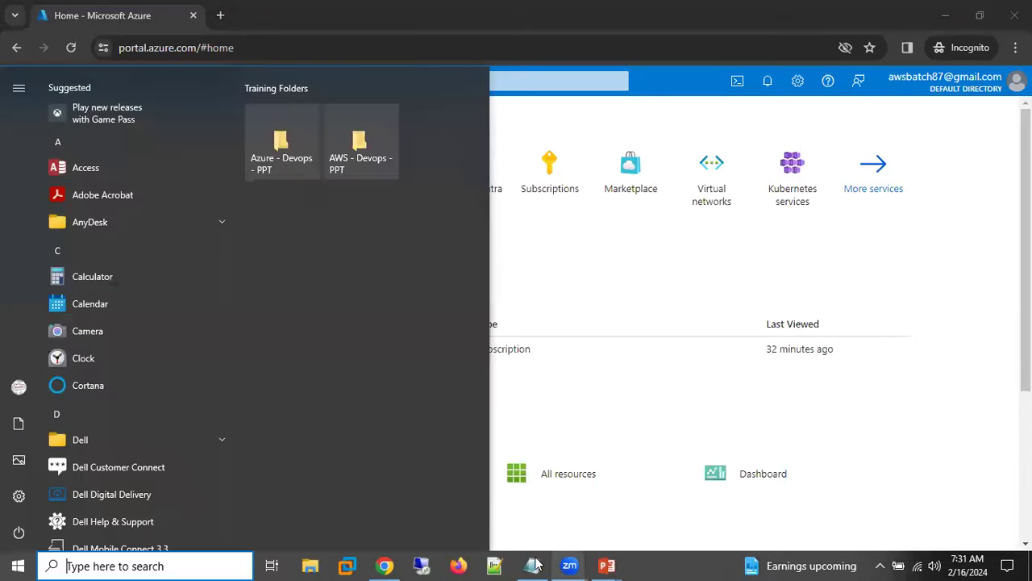
pyautogui.moveTo(535, 564)
pyautogui.click(534, 439)
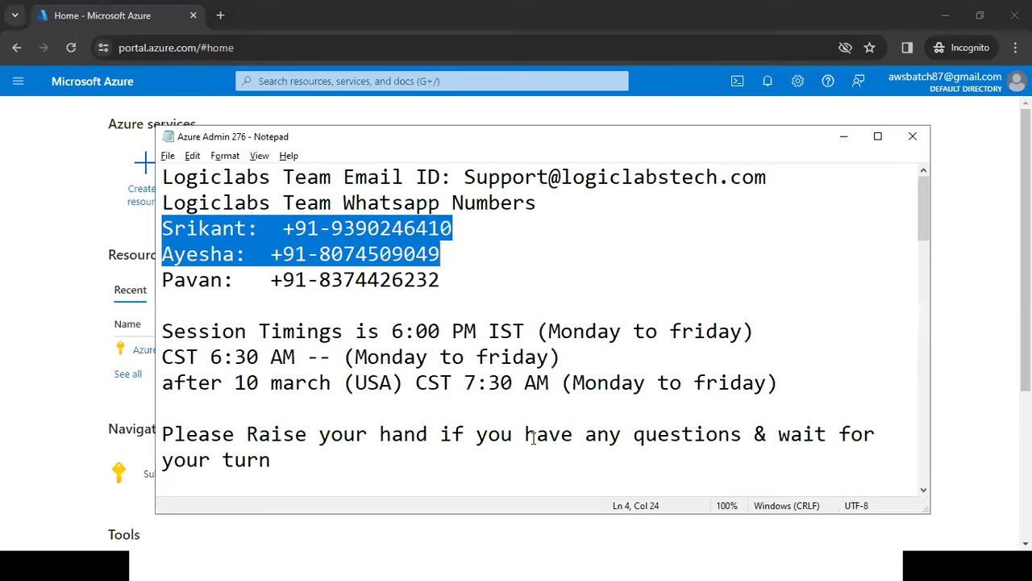
# Step: Highlight 6:00 PM IST on the Session Timings line, then deselect it
pyautogui.click(392, 331)
pyautogui.keyDown('shift'); pyautogui.click(514, 330); pyautogui.keyUp('shift')
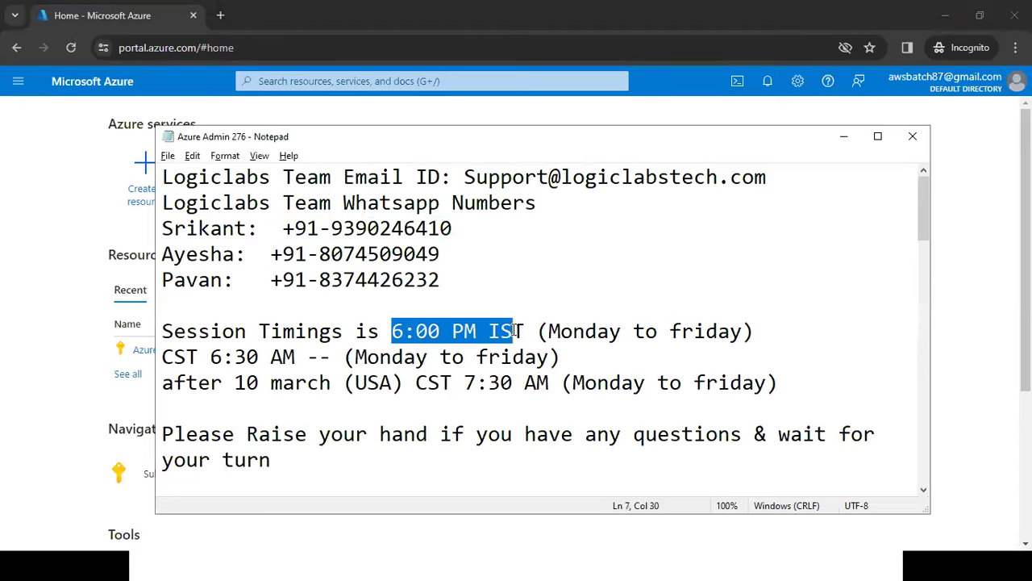
pyautogui.click(392, 331)
pyautogui.keyDown('shift'); pyautogui.click(433, 330); pyautogui.keyUp('shift')
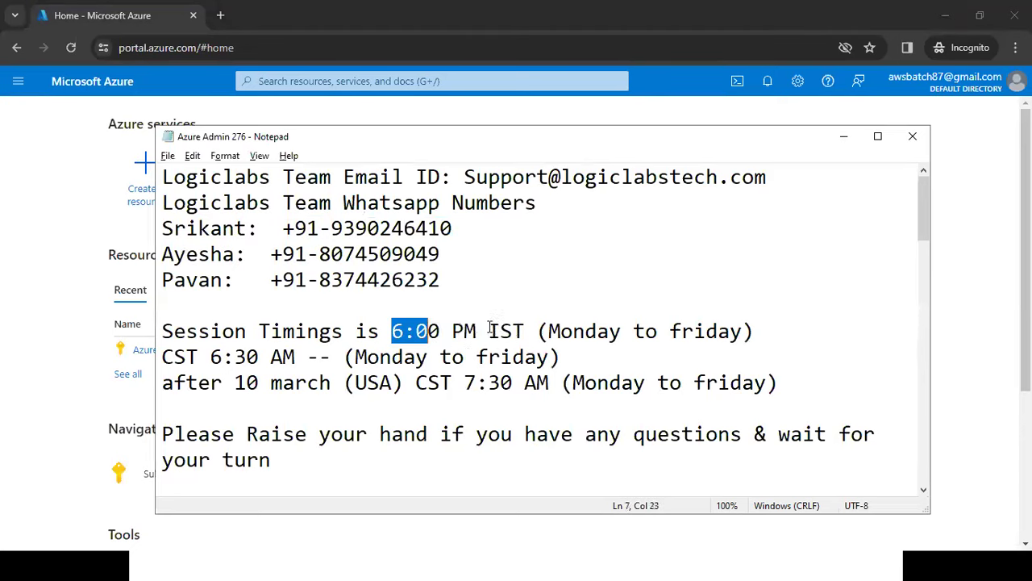
pyautogui.keyDown('shift'); pyautogui.click(526, 332); pyautogui.keyUp('shift')
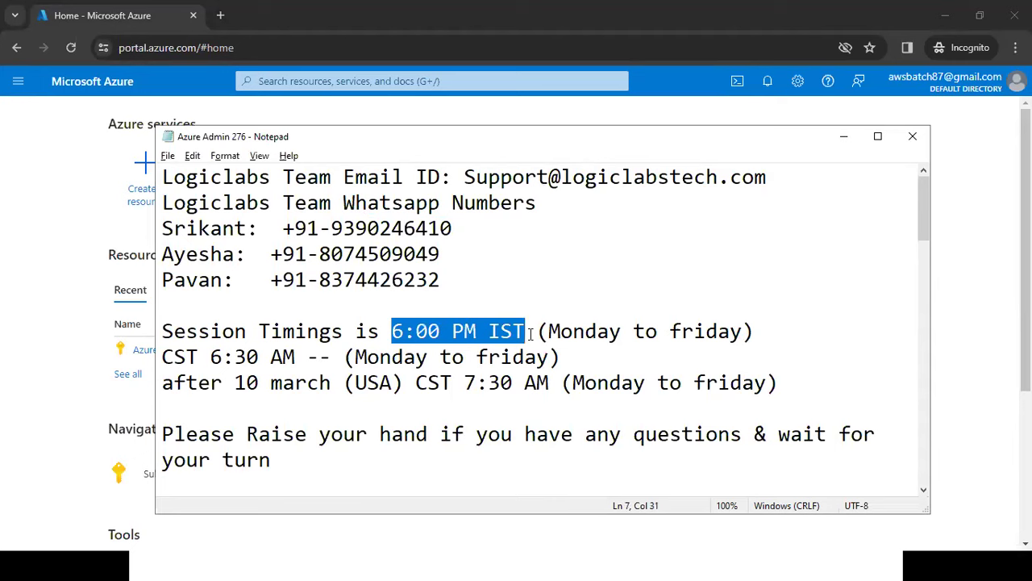
pyautogui.click(531, 334)
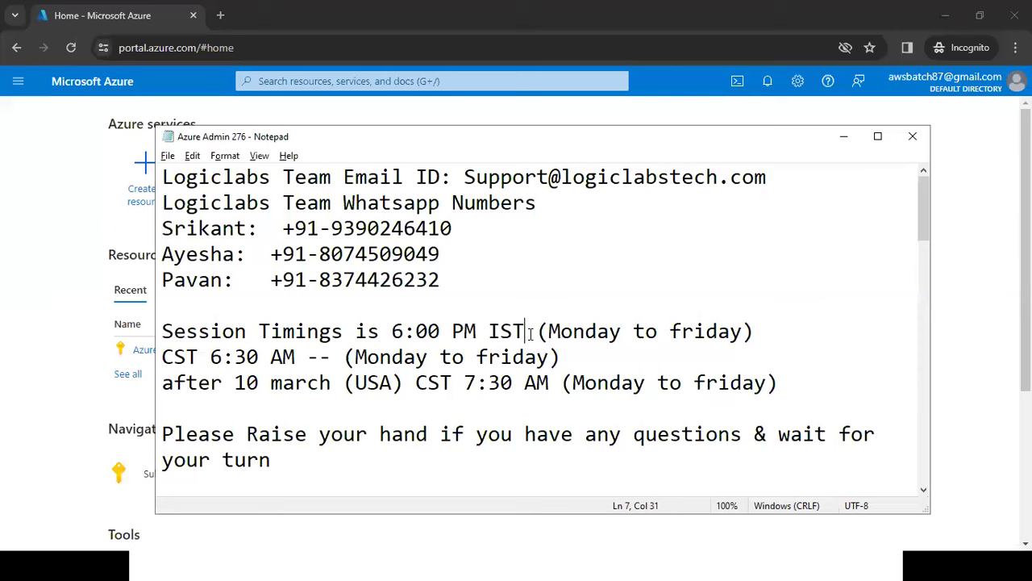
pyautogui.press('Left')
pyautogui.press('Left')
pyautogui.press('Left')
pyautogui.press('Left')
pyautogui.press('Left')
pyautogui.press('Left')
pyautogui.press('Left')
pyautogui.press('Left')
pyautogui.press('Left')
pyautogui.press('Left')
pyautogui.press('Left')
pyautogui.hotkey('shift', 'Right')
pyautogui.keyDown('shift'); pyautogui.click(536, 330); pyautogui.keyUp('shift')
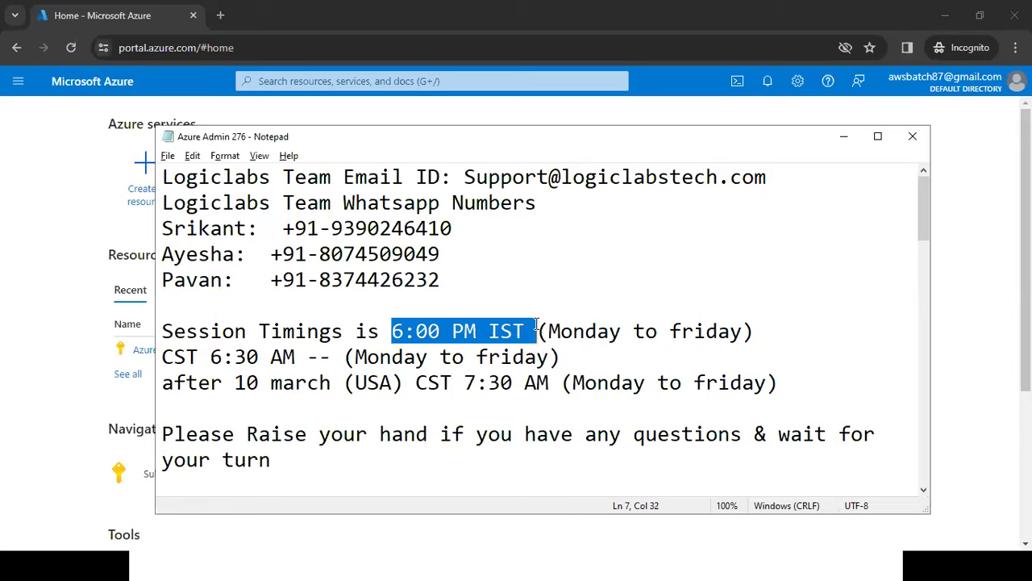
pyautogui.click(537, 331)
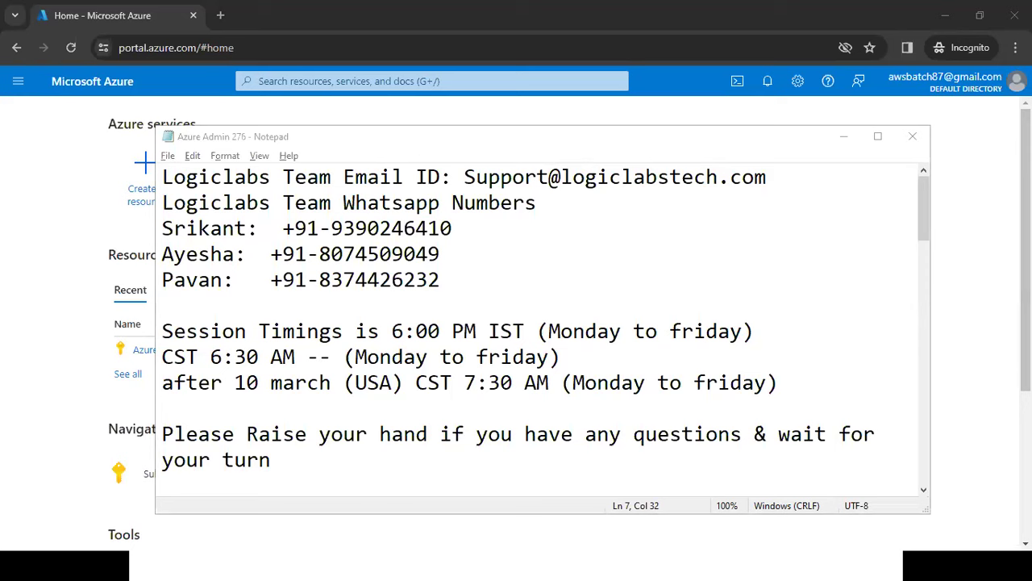
# Step: Open logiclabstech.com in a new Chrome tab
pyautogui.click(586, 404)
pyautogui.click(222, 18)
pyautogui.write('lo')
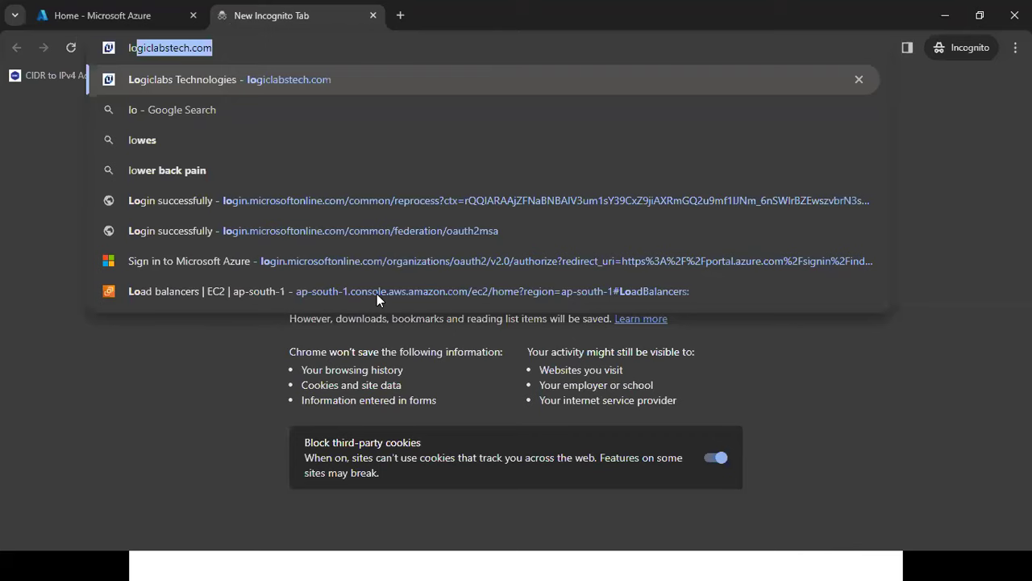
pyautogui.press('Return')
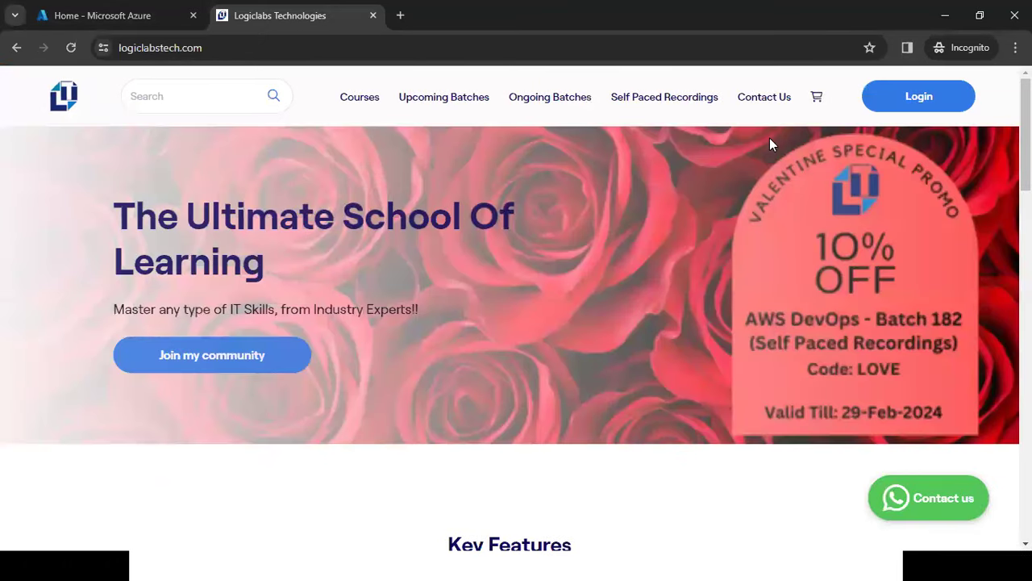
# Step: Draw red pen marks under the login area and Contact Us and around the heading, then erase them
pyautogui.hotkey('ctrl', '2')
pyautogui.moveTo(924, 127); pyautogui.dragTo(987, 111)
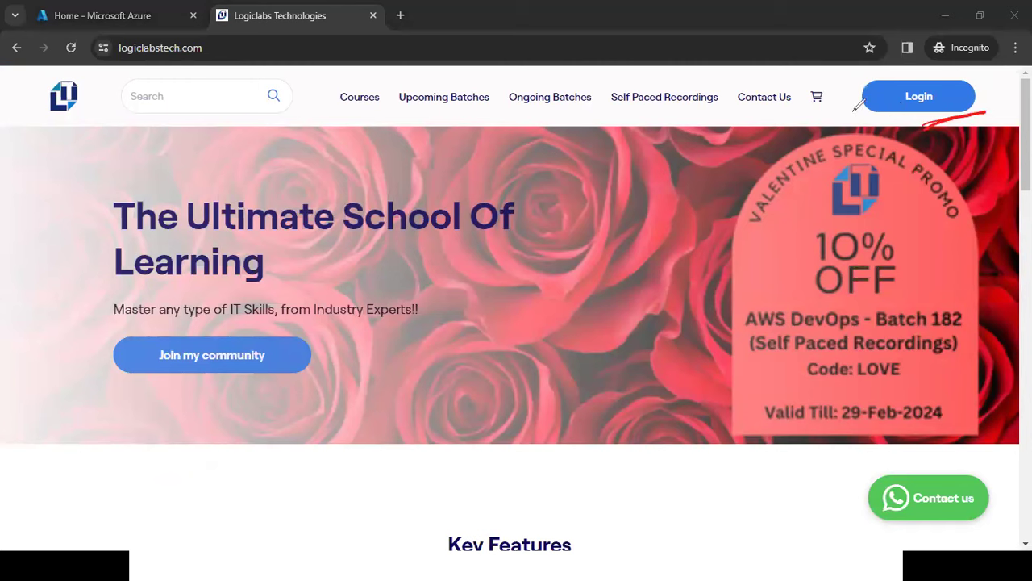
pyautogui.moveTo(769, 112); pyautogui.dragTo(813, 108)
pyautogui.moveTo(749, 116); pyautogui.dragTo(823, 113)
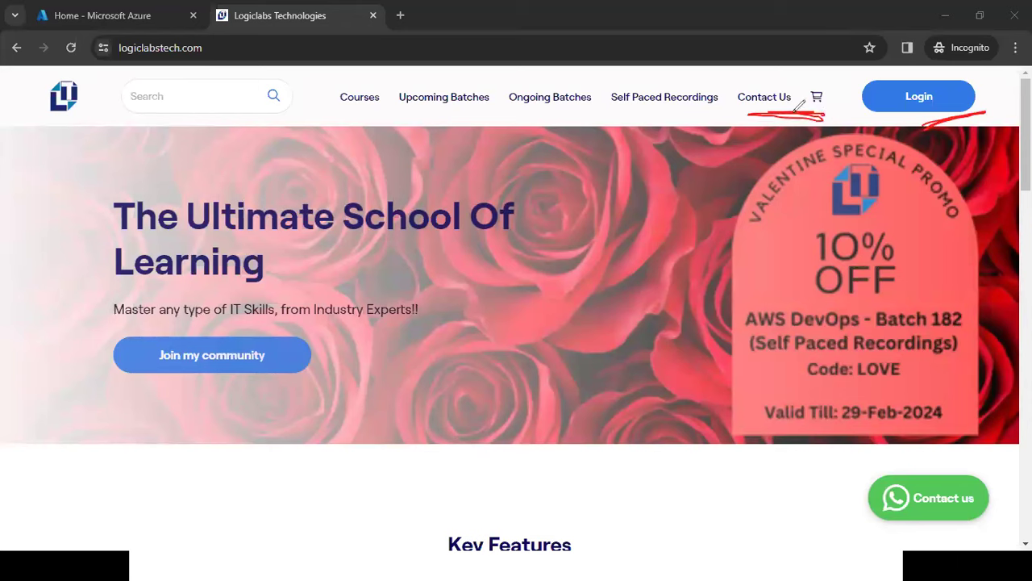
pyautogui.moveTo(109, 163)
pyautogui.mouseDown()
pyautogui.moveTo(193, 142)
pyautogui.moveTo(87, 144)
pyautogui.mouseUp()
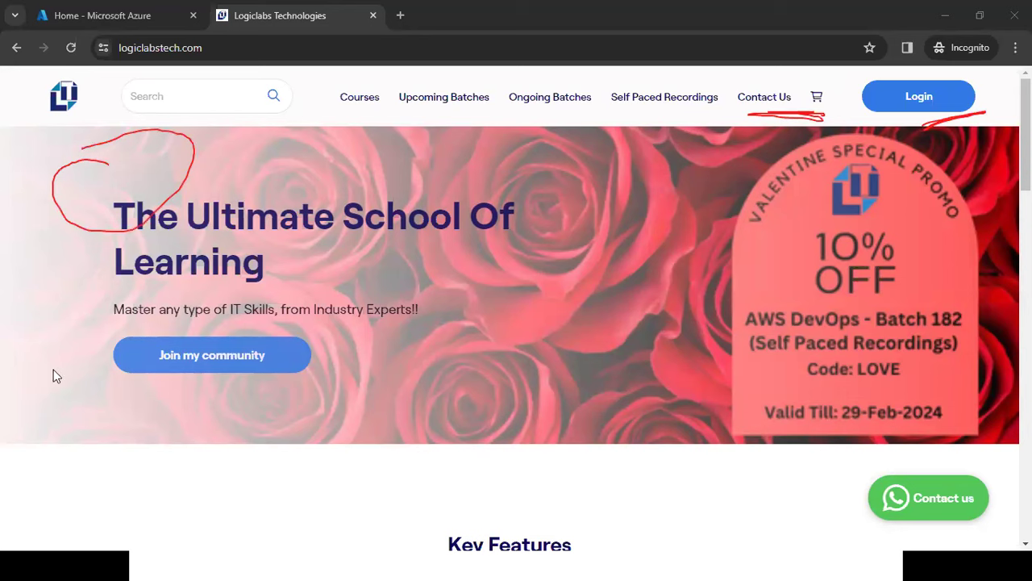
pyautogui.press('Escape')
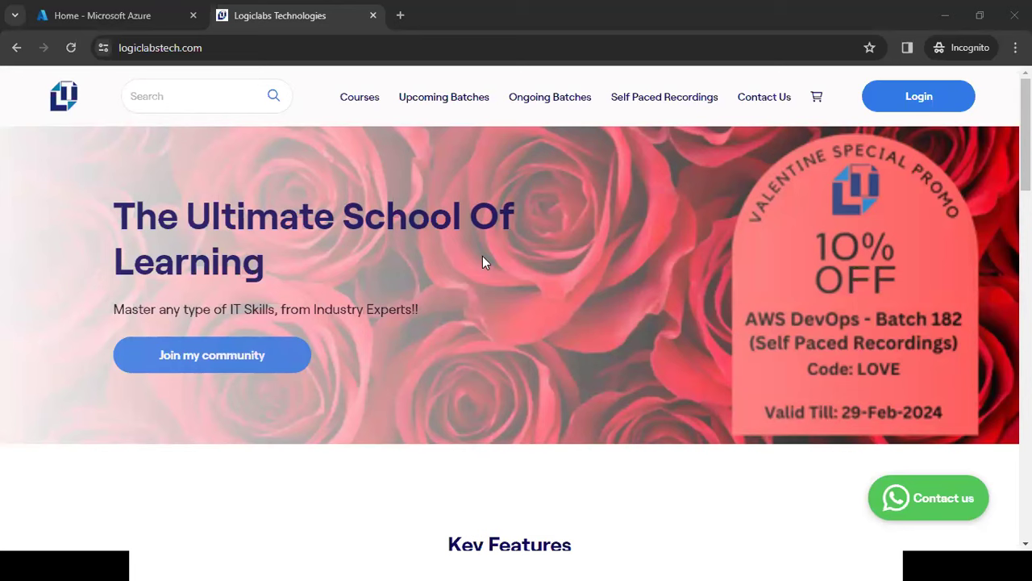
# Step: Close the Logiclabs tab and switch to the Azure Admin 276 notes
pyautogui.middleClick(286, 22)
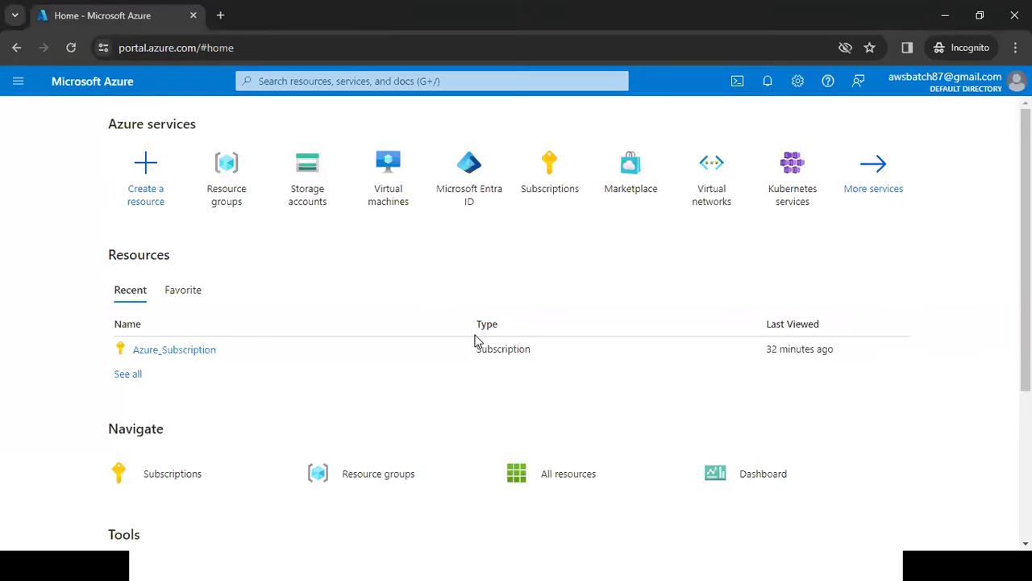
pyautogui.hotkey('alt', 'Tab')
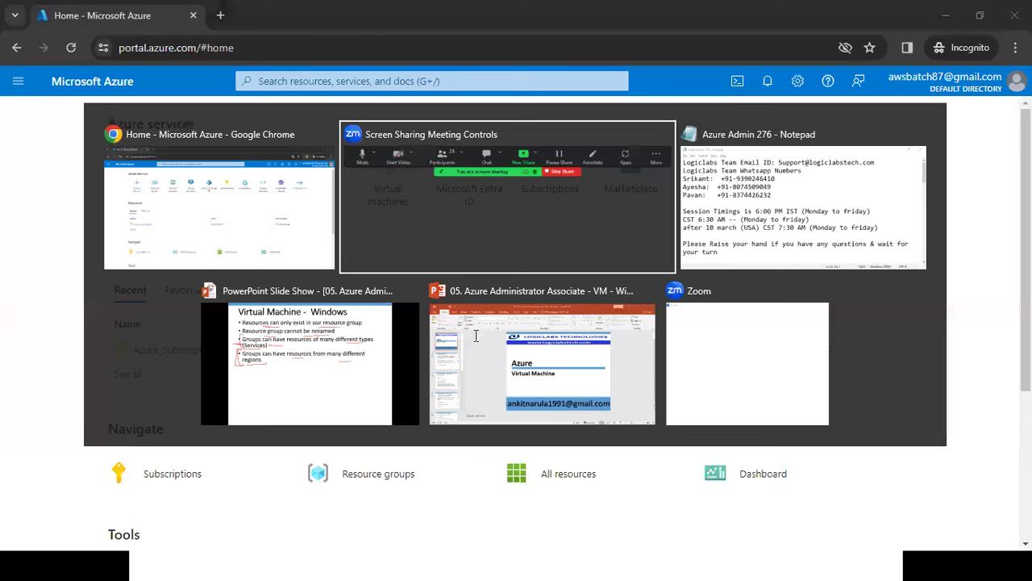
pyautogui.hotkey('alt', 'Tab')
# Step: Step through the contact links, Whatsapp Group line and 16 gb specs, then bring Azure forward
pyautogui.click(477, 334)
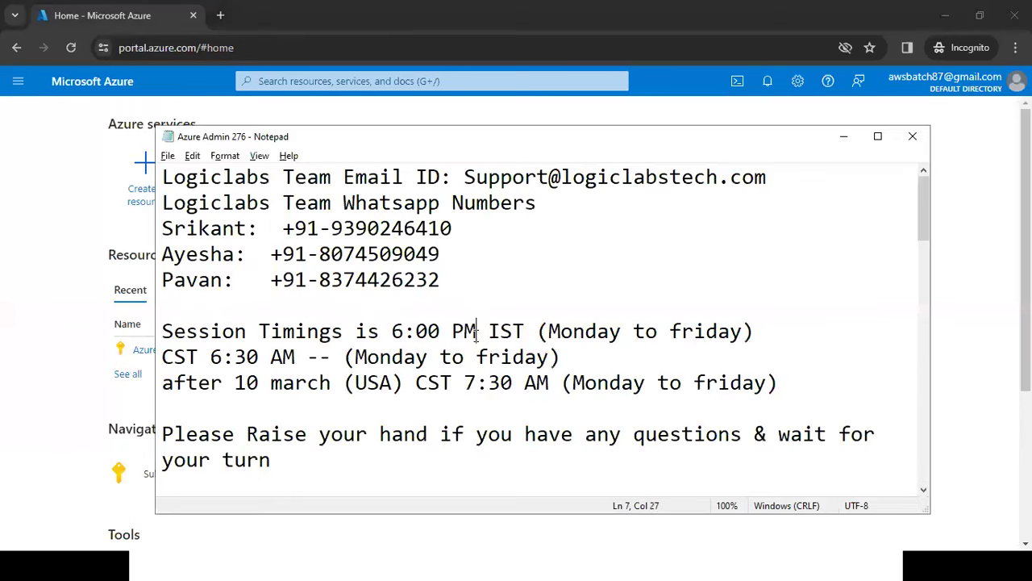
pyautogui.scroll(-3, 475, 334)
pyautogui.press('Down')
pyautogui.press('Down')
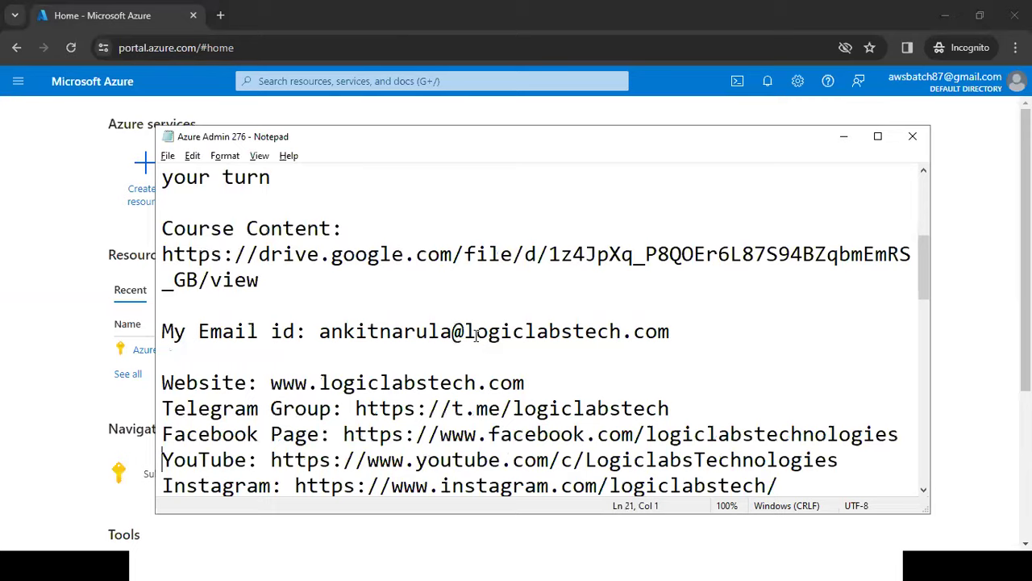
pyautogui.press('Down')
pyautogui.press('Down')
pyautogui.press('Down')
pyautogui.press('Down')
pyautogui.press('Down')
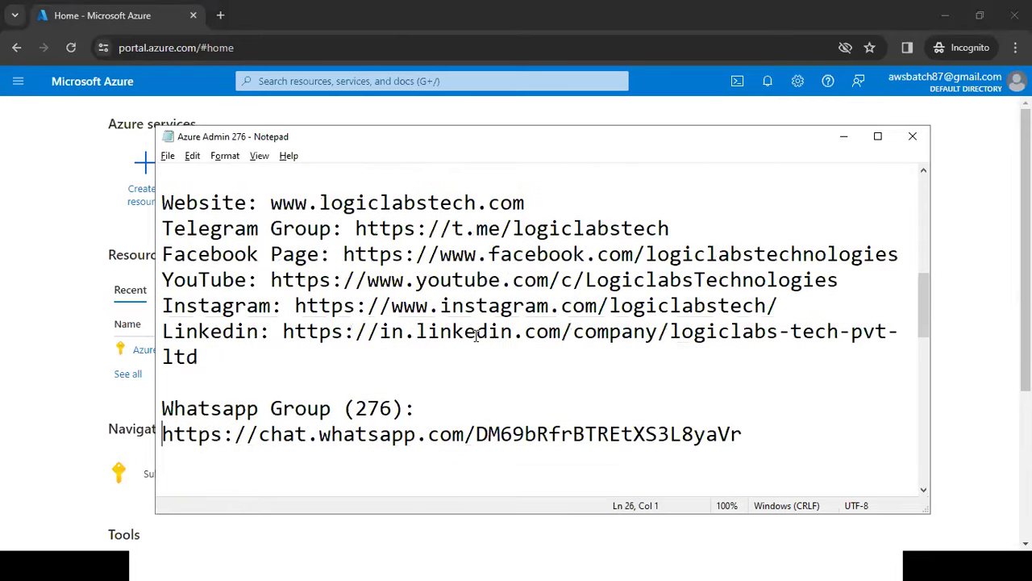
pyautogui.click(480, 391)
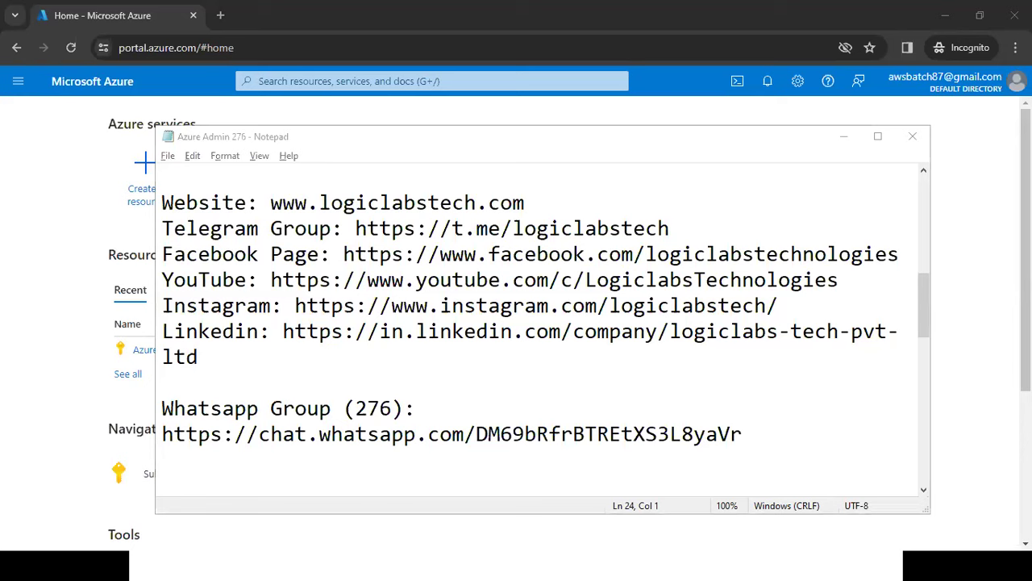
pyautogui.click(554, 365)
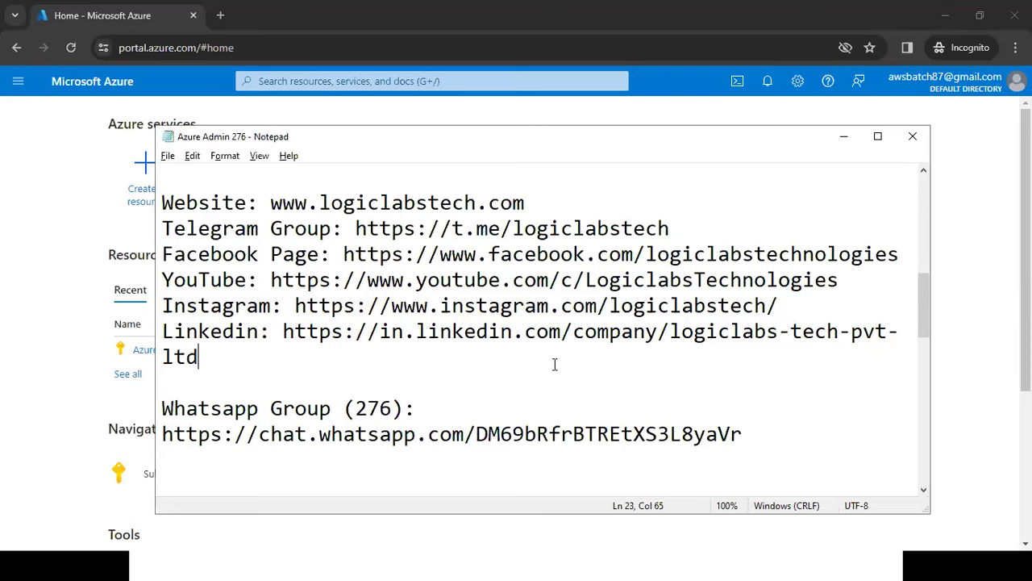
pyautogui.press('Down')
pyautogui.press('Down')
pyautogui.press('Down')
pyautogui.press('Down')
pyautogui.press('Down')
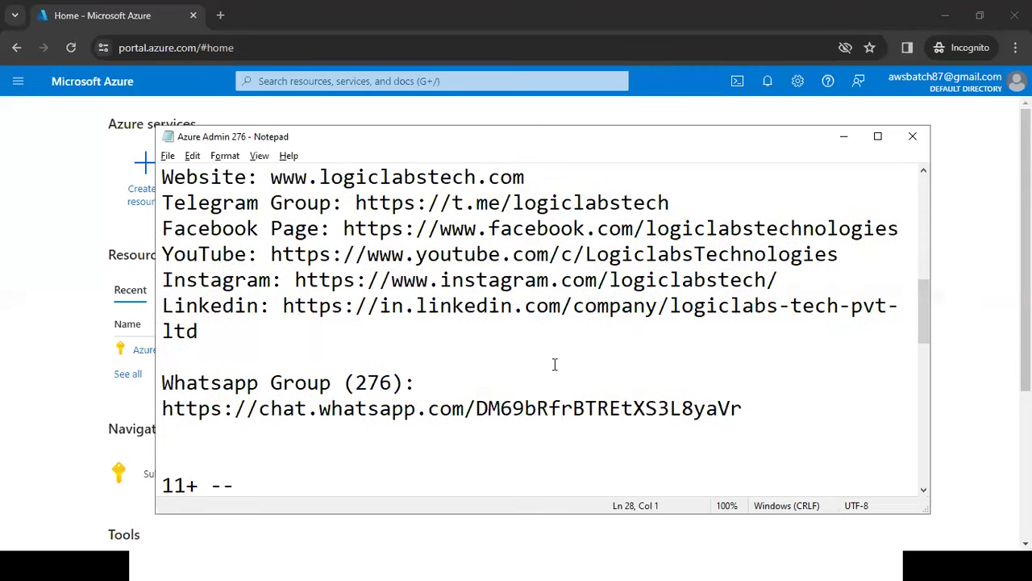
pyautogui.press('Down')
pyautogui.press('Down')
pyautogui.press('Down')
pyautogui.press('Down')
pyautogui.press('Down')
pyautogui.press('Down')
pyautogui.click(14, 236)
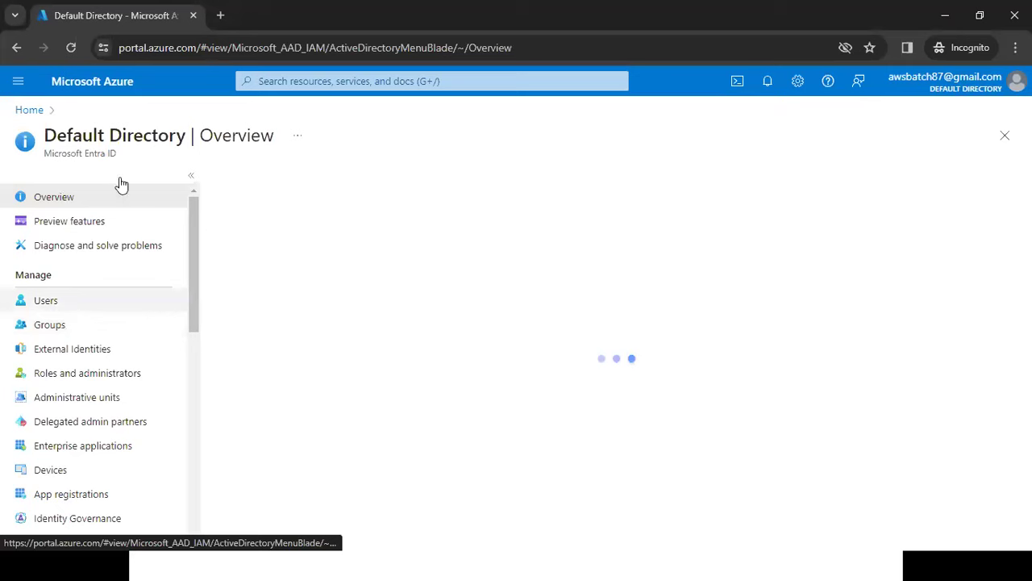
# Step: From portal Home, view Subscriptions, then open Resource groups showing 0 of 0 records
pyautogui.click(96, 98)
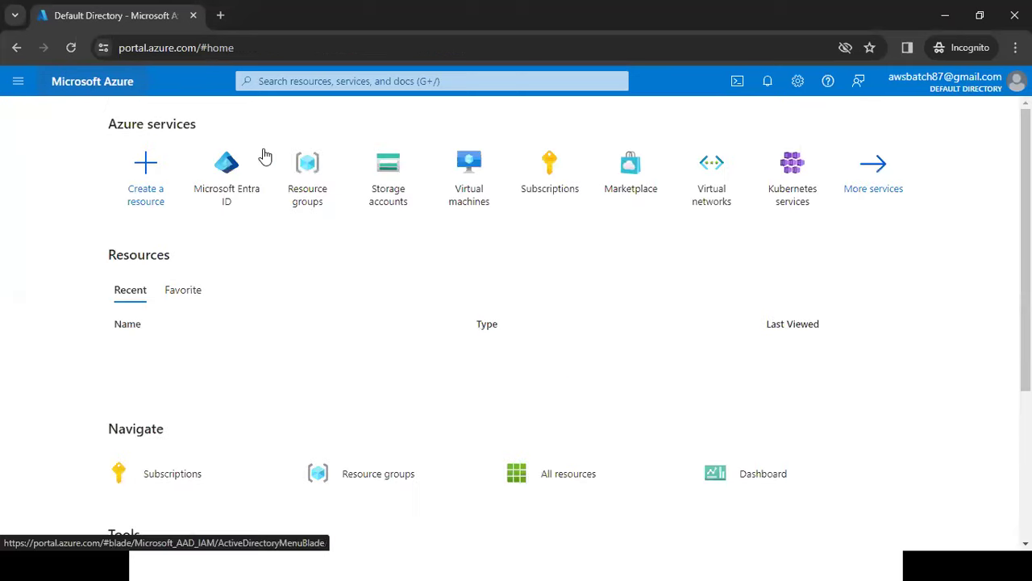
pyautogui.click(540, 198)
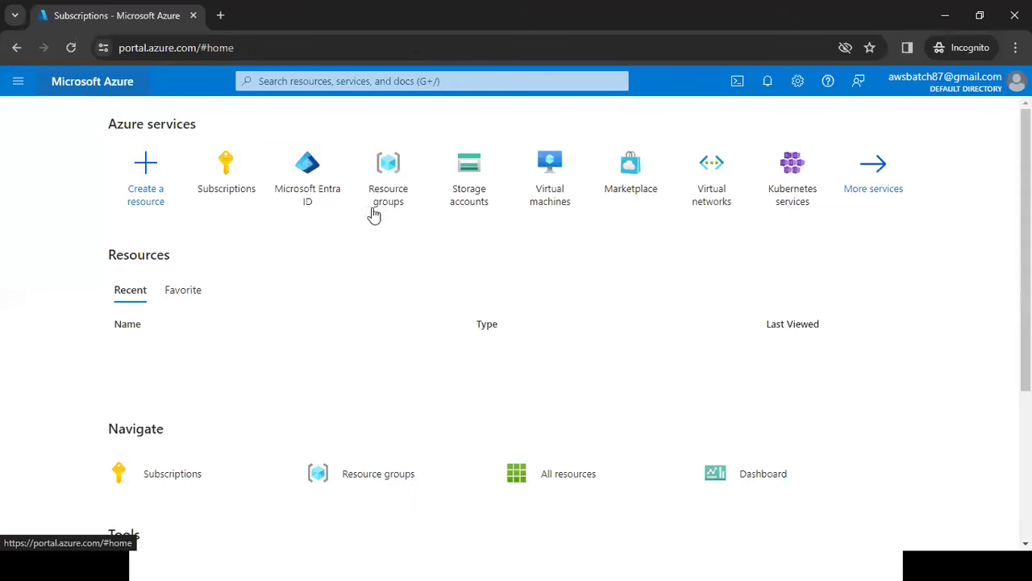
pyautogui.click(380, 214)
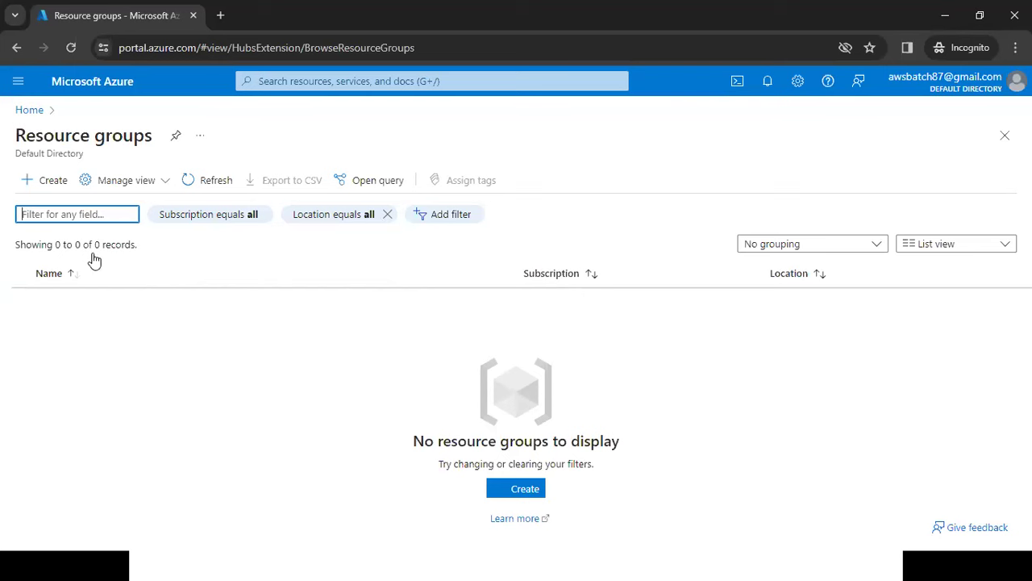
# Step: Preview the Create a resource group form, then go back via Resource groups to the portal Home page
pyautogui.click(41, 186)
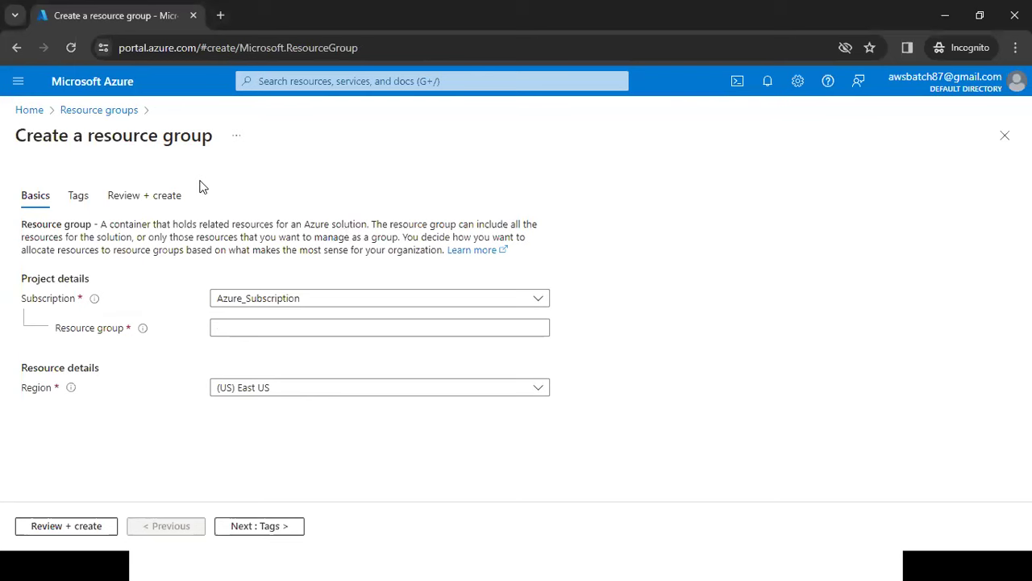
pyautogui.click(105, 119)
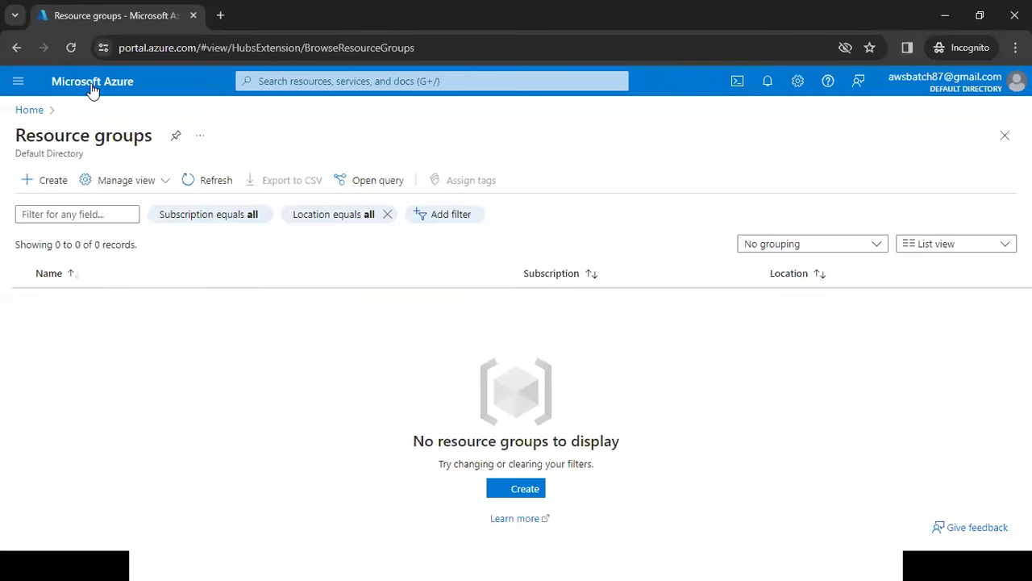
pyautogui.click(93, 90)
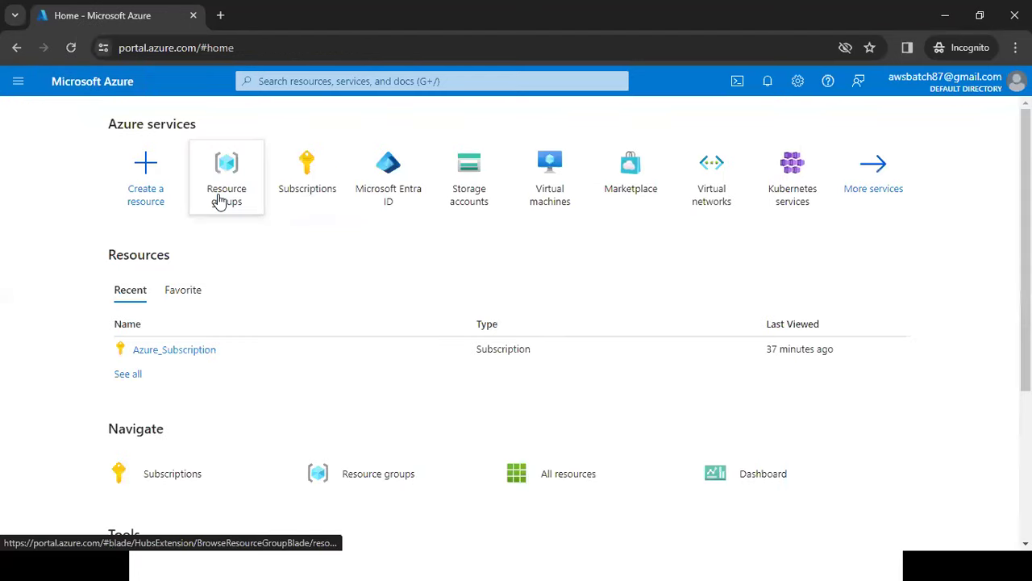
pyautogui.moveTo(220, 200)
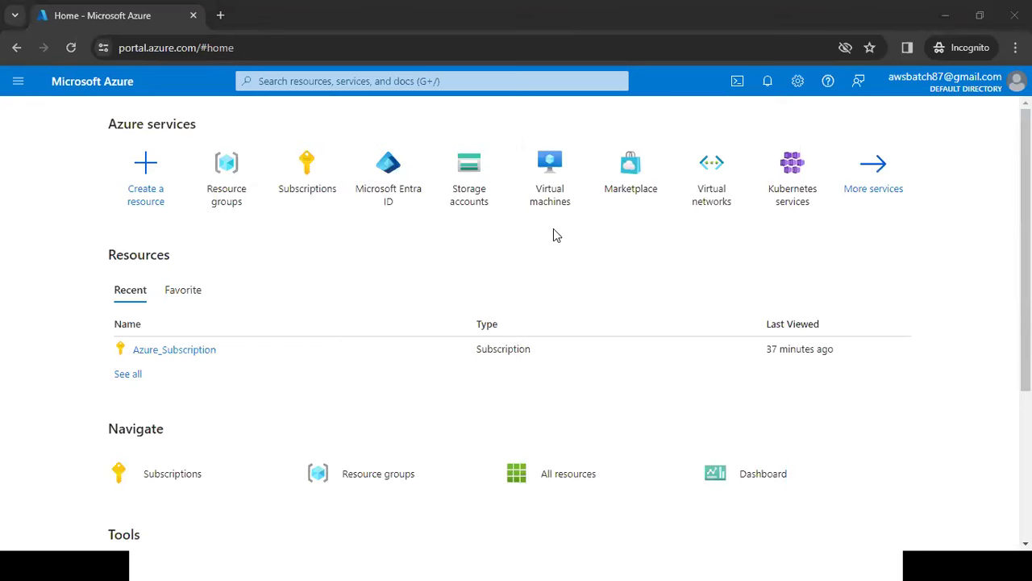
pyautogui.press('super')
# Step: Bring the PowerPoint slide show forward and reveal the next resource-group creation bullets
pyautogui.moveTo(607, 565)
pyautogui.click(687, 497)
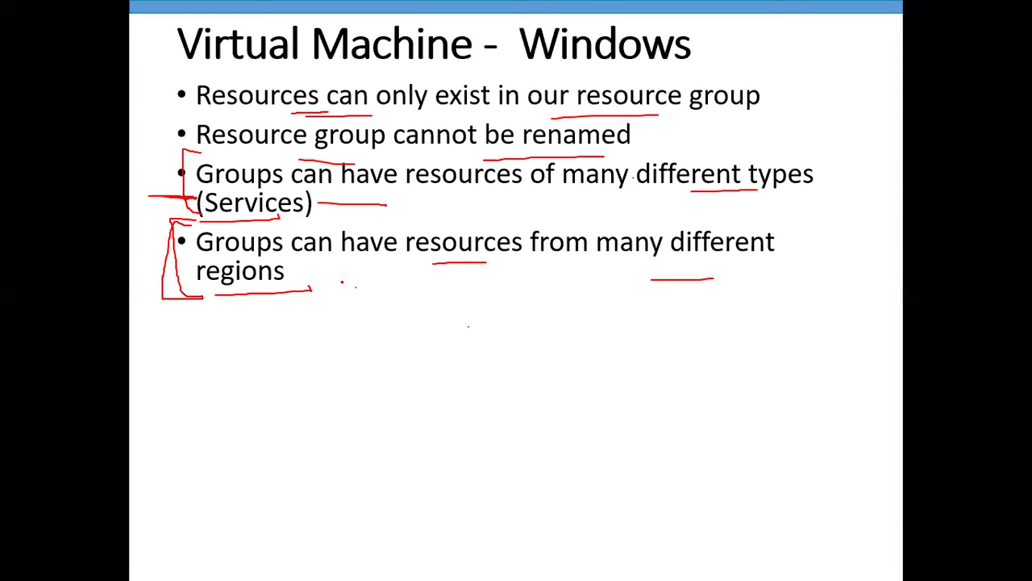
pyautogui.press('Right')
# Step: Mark the slide title and first two bullets with red ink, then return to Chrome
pyautogui.moveTo(454, 60); pyautogui.dragTo(534, 64)
pyautogui.moveTo(184, 78); pyautogui.dragTo(195, 277)
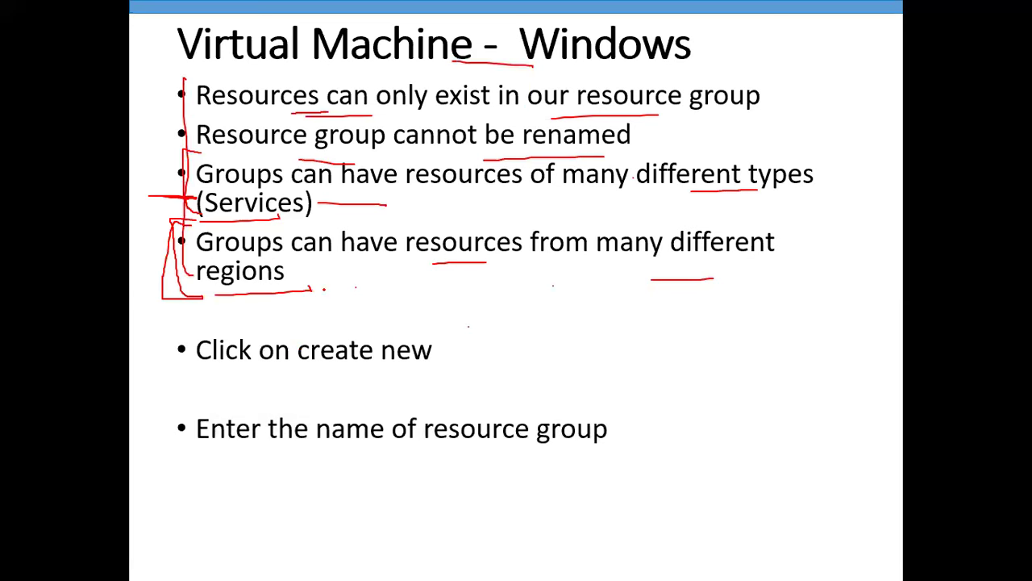
pyautogui.hotkey('ctrl', 'a')
pyautogui.hotkey('alt', 'Tab')
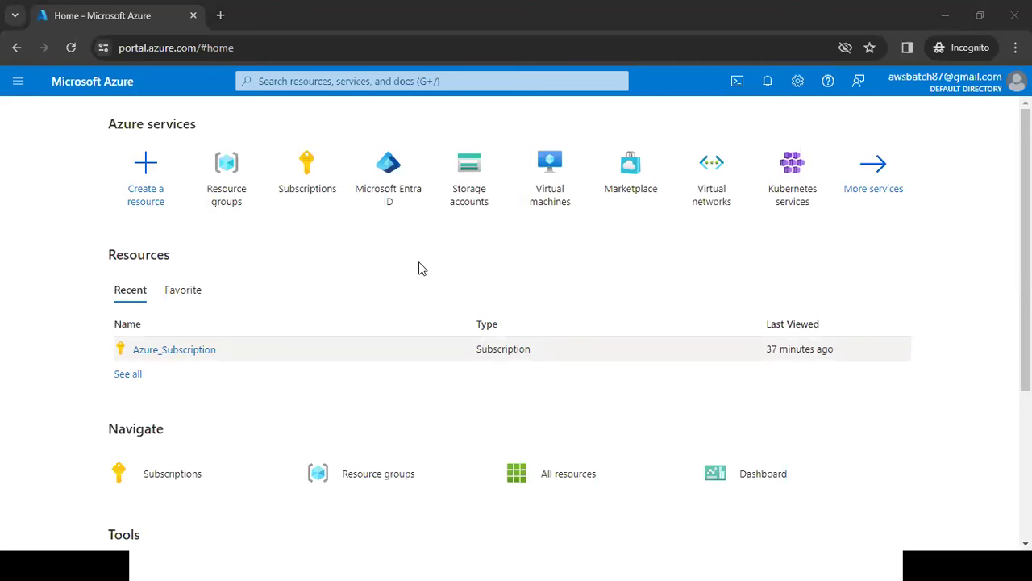
pyautogui.click(51, 250)
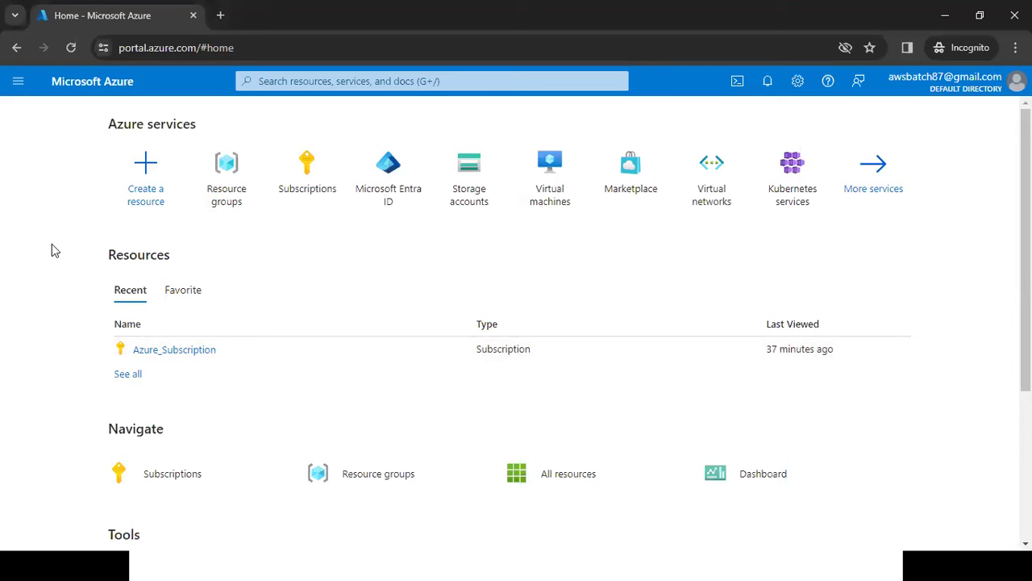
pyautogui.tripleClick(52, 250)
pyautogui.click(34, 226)
# Step: Load the logiclabstech.com website in a new browser tab
pyautogui.click(218, 16)
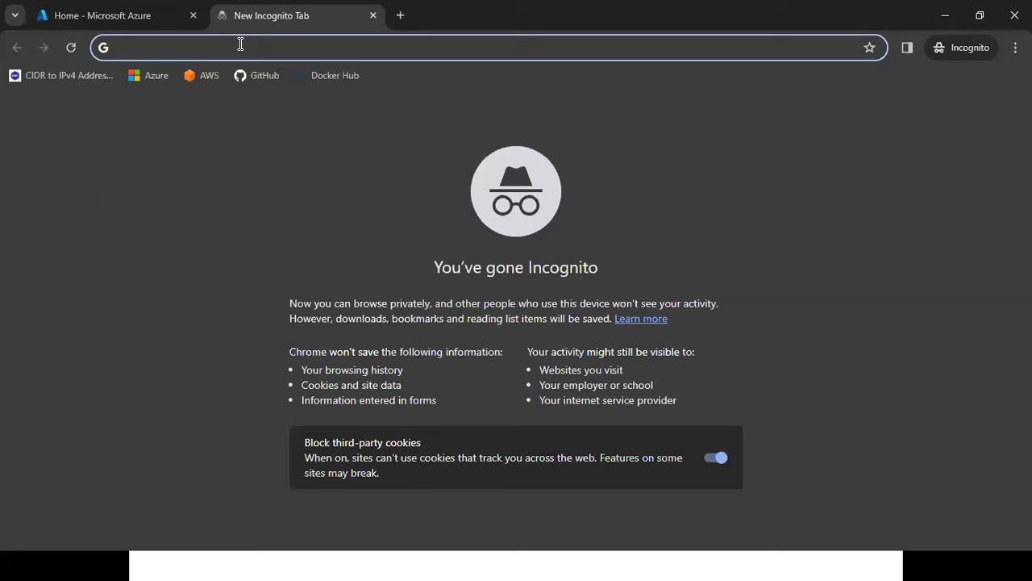
pyautogui.write('l')
pyautogui.press('Return')
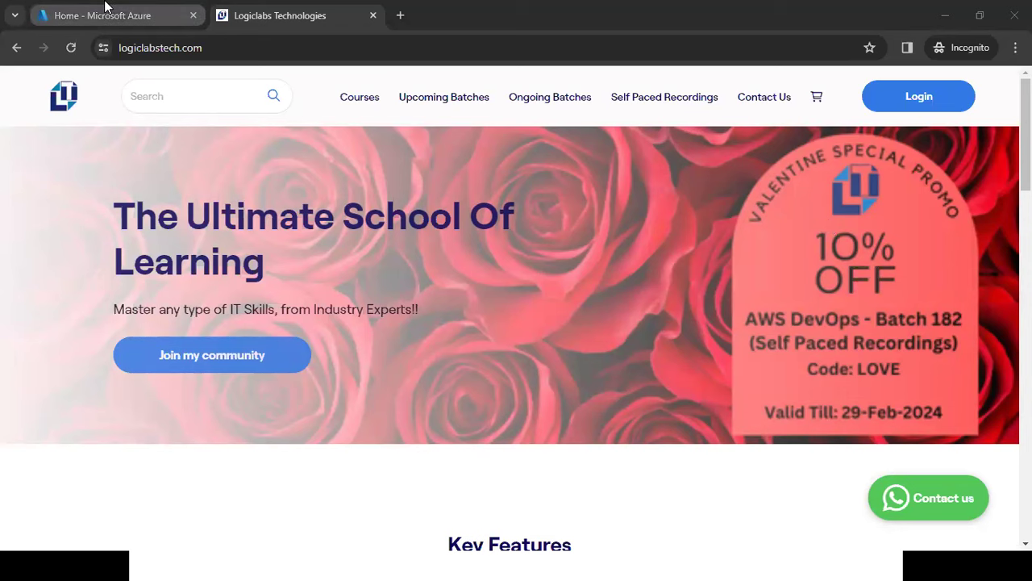
# Step: Flip between the Azure portal and Logiclabs tabs, ending on the Azure portal
pyautogui.moveTo(105, 6)
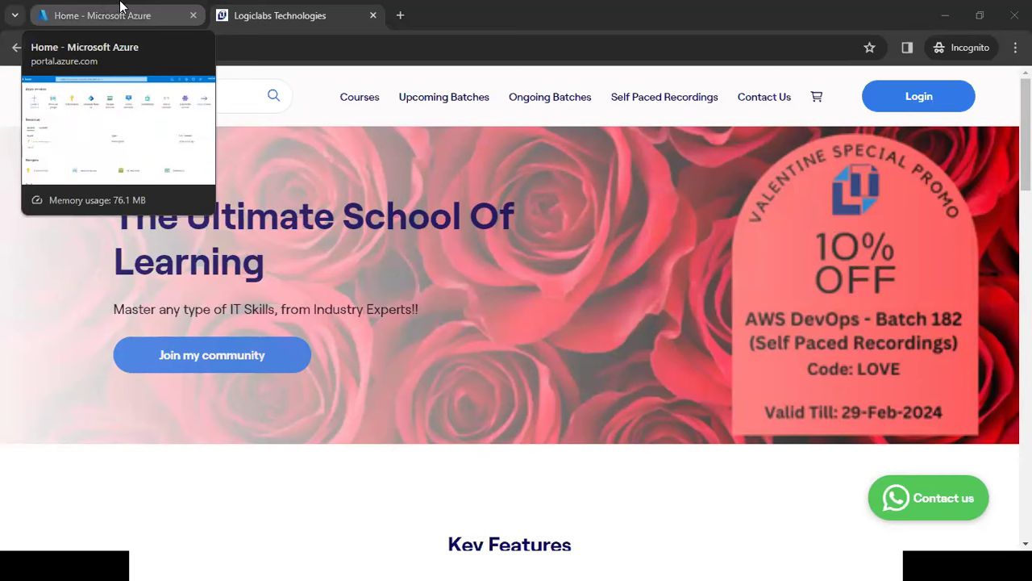
pyautogui.click(121, 7)
pyautogui.click(250, 7)
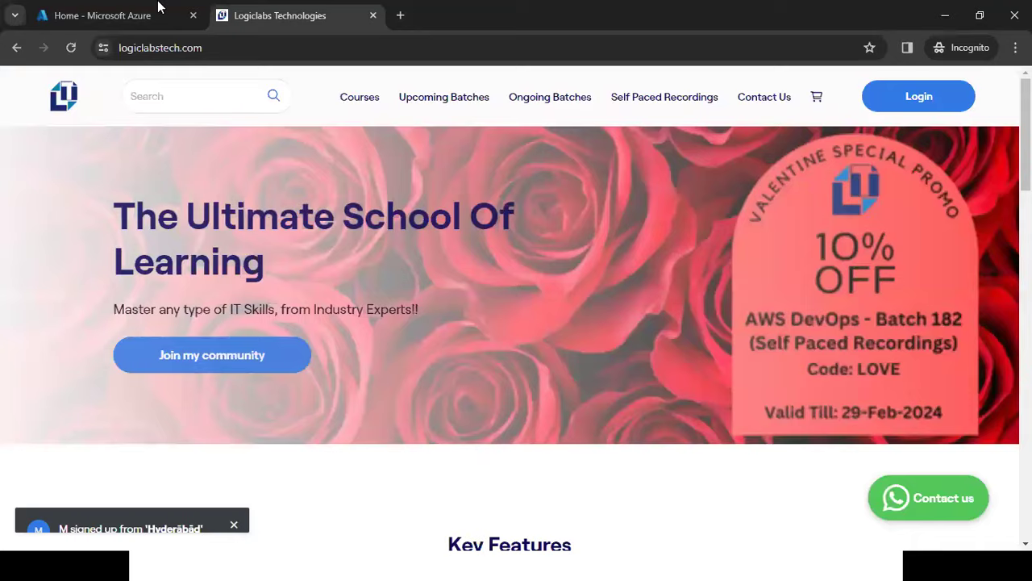
pyautogui.click(159, 7)
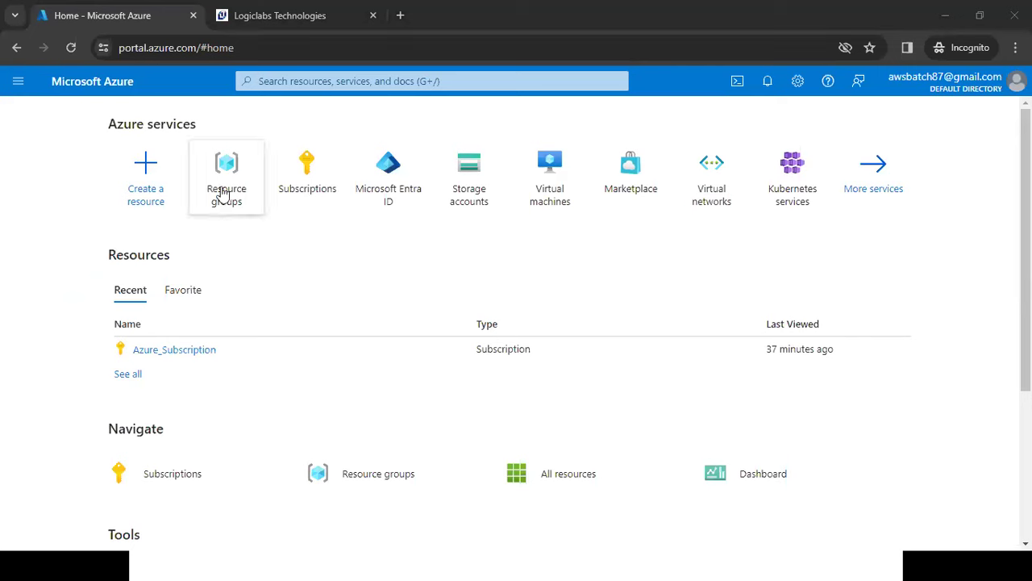
# Step: Close the Logiclabs tab with Ctrl+W and bring up the Virtual Machine - Windows slide show
pyautogui.click(256, 18)
pyautogui.hotkey('ctrl', 'w')
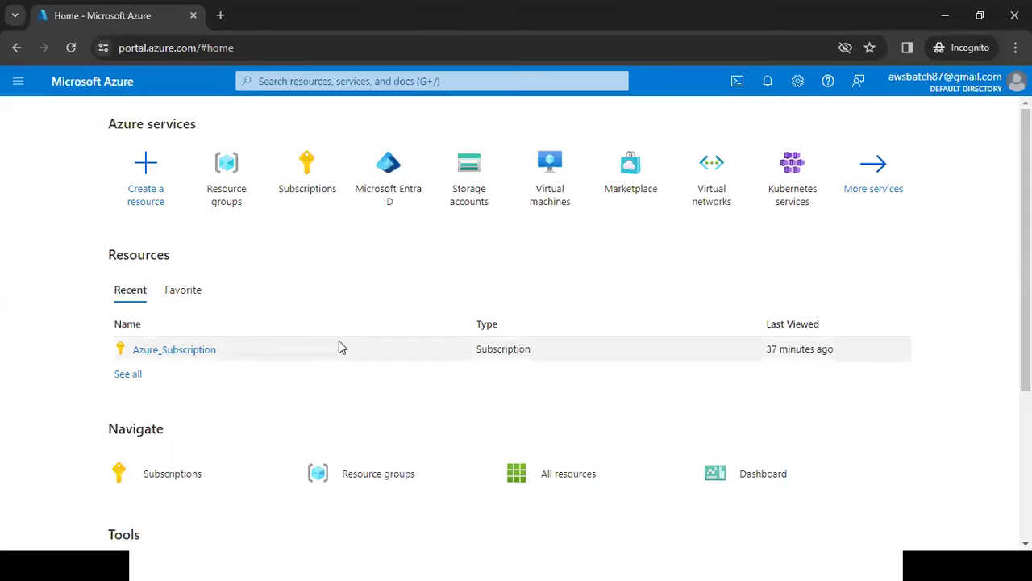
pyautogui.hotkey('alt', 'Tab')
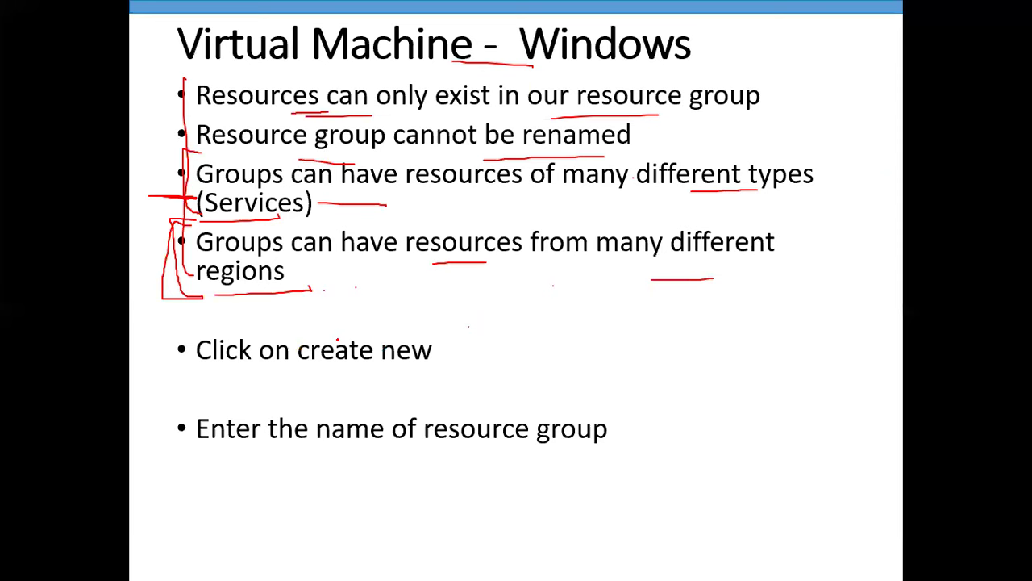